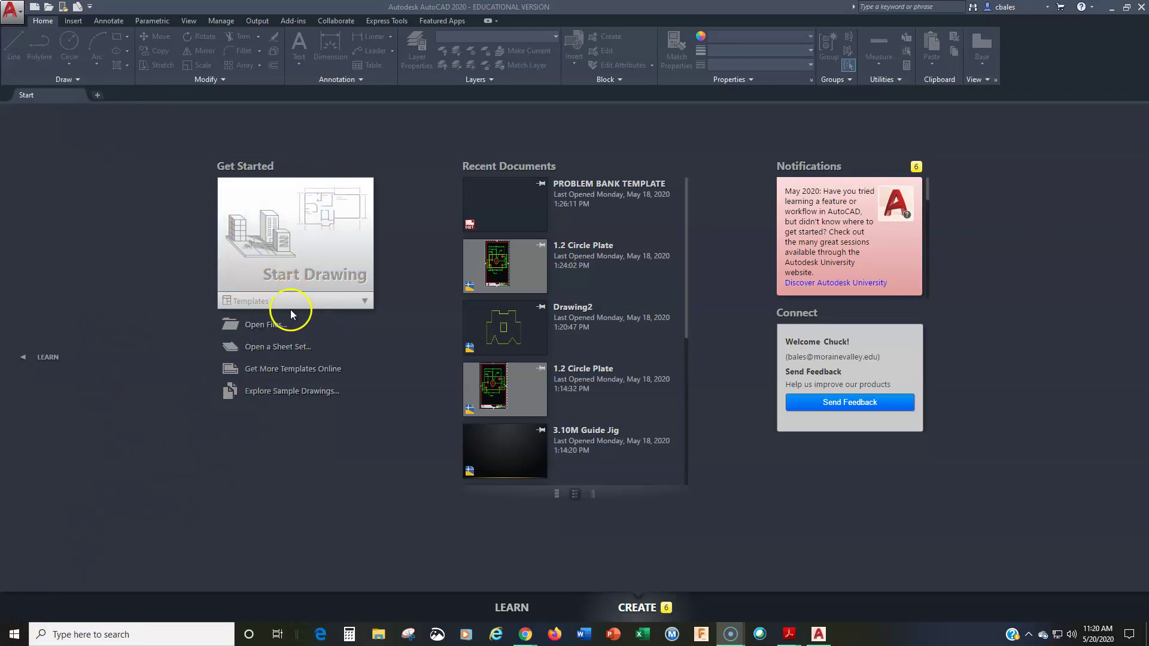
Step: Start a new drawing from the acad.dwt template
left_click(290, 303)
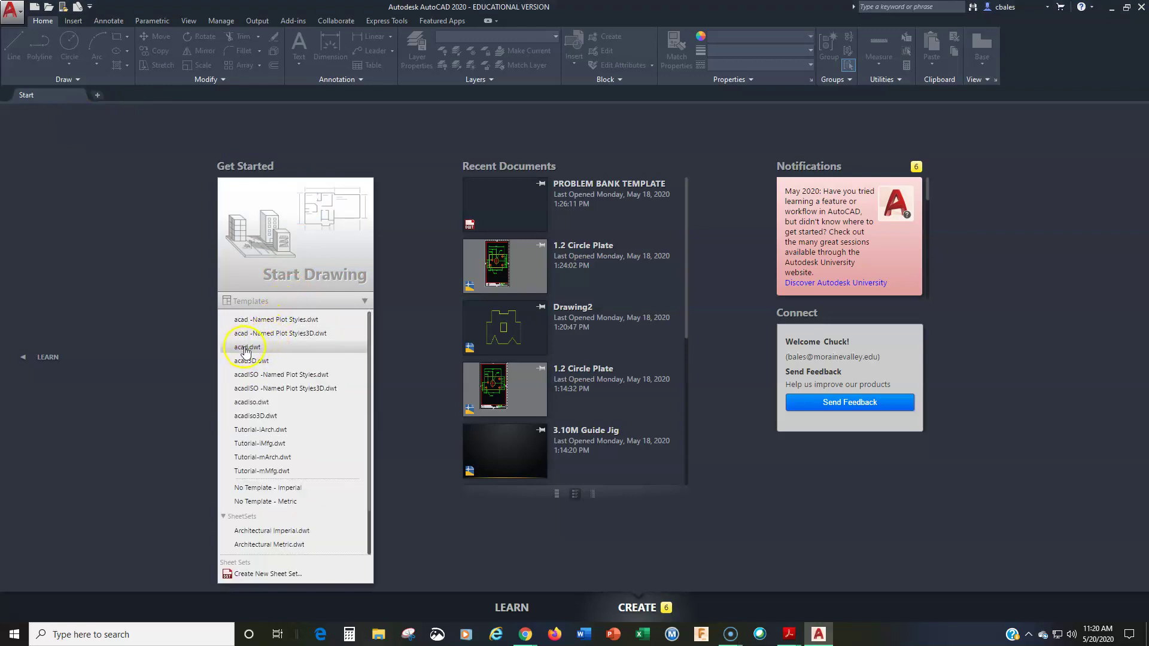
mouse_move(249, 352)
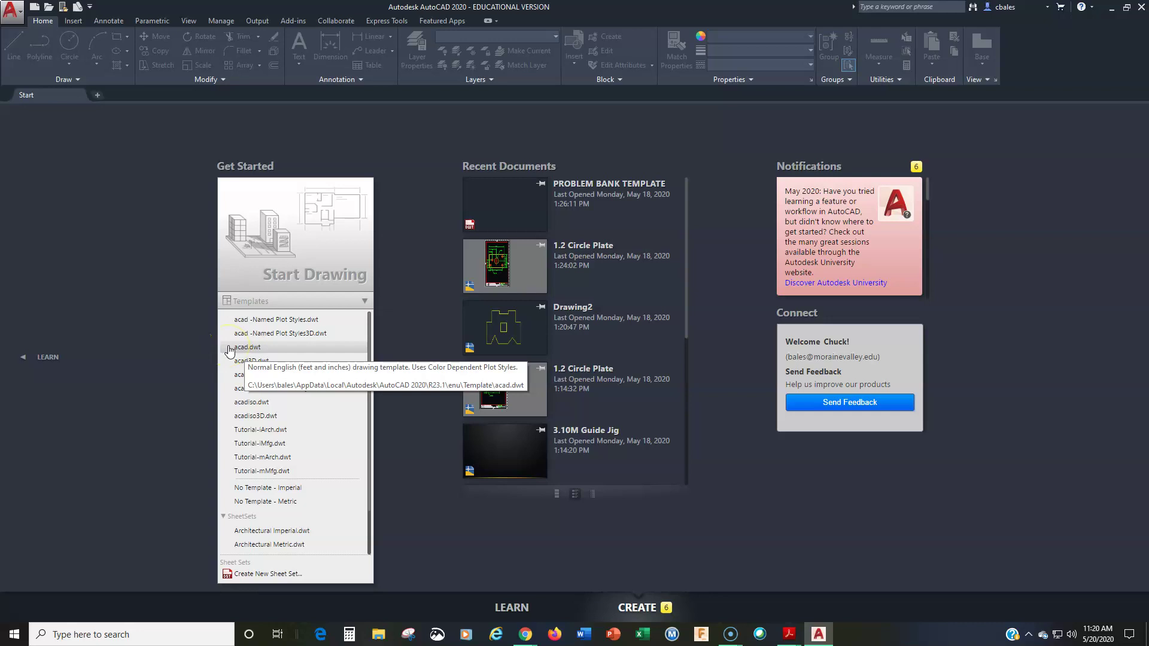
left_click(236, 361)
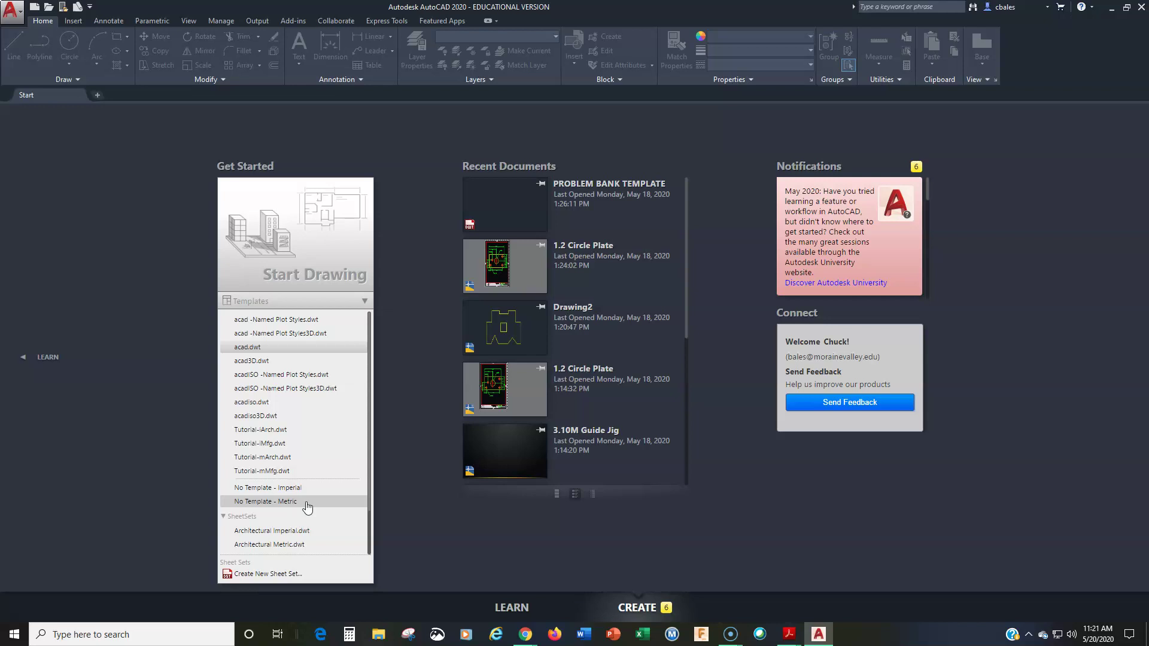
left_click(287, 488)
left_click(264, 493)
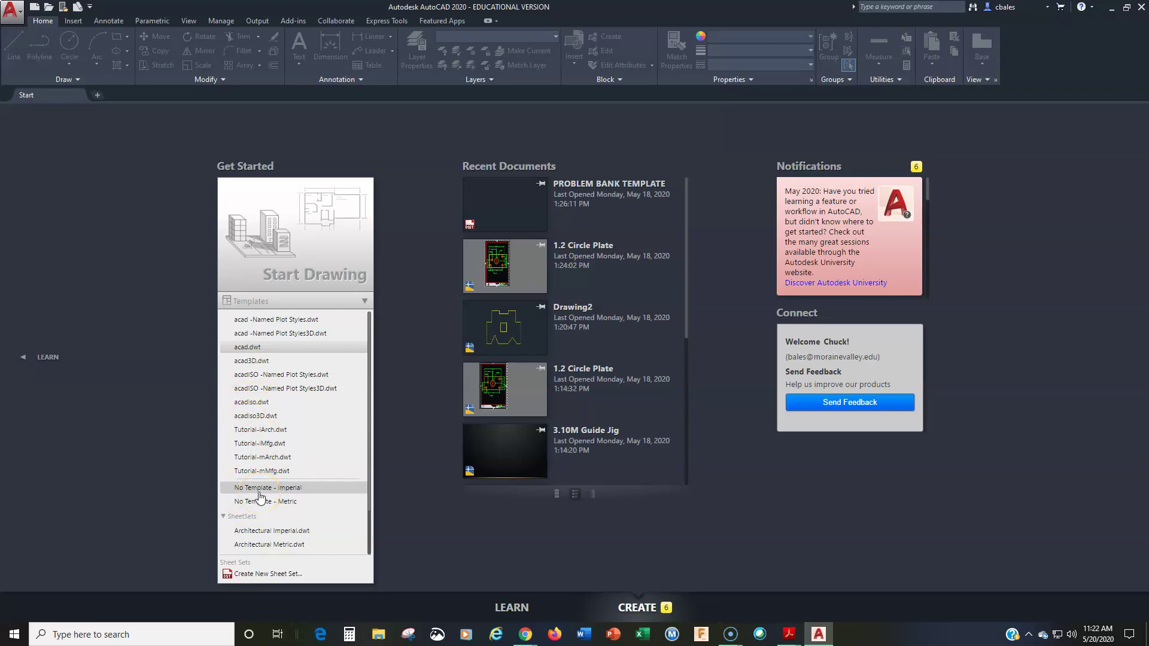
left_click(247, 350)
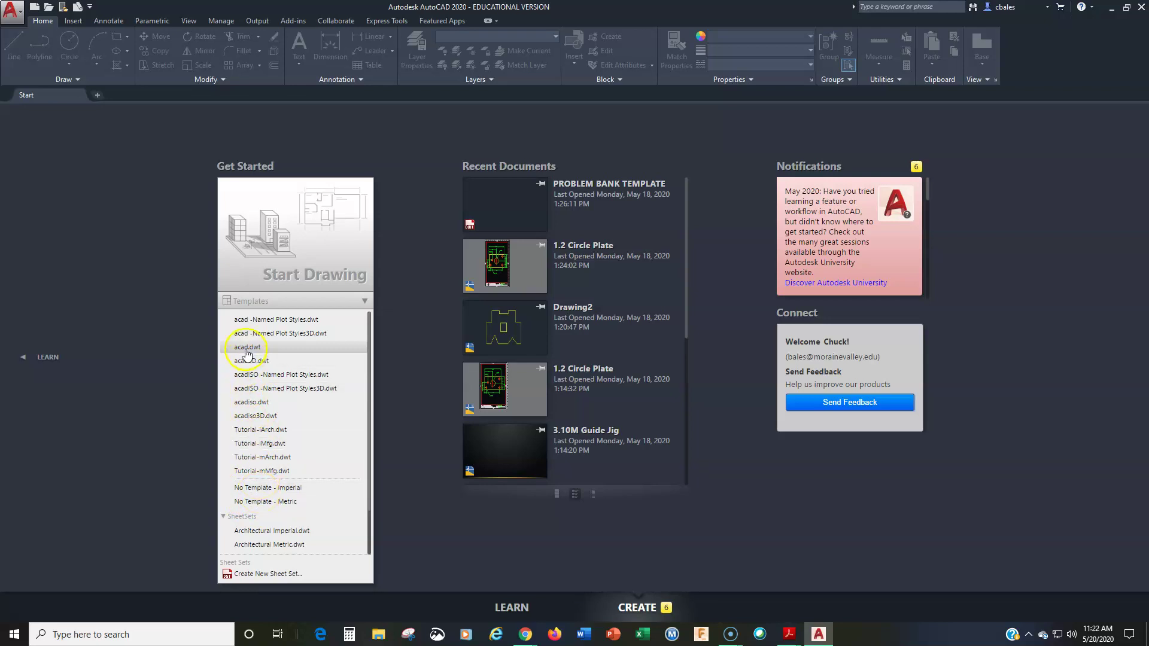
left_click(264, 497)
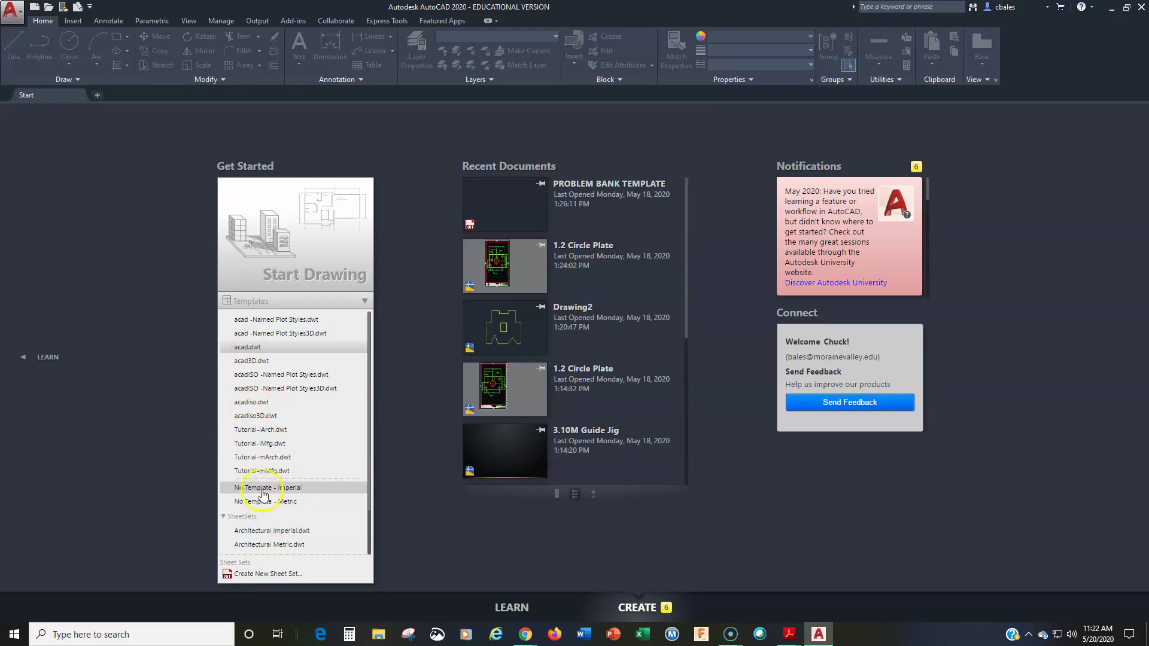
left_click(247, 350)
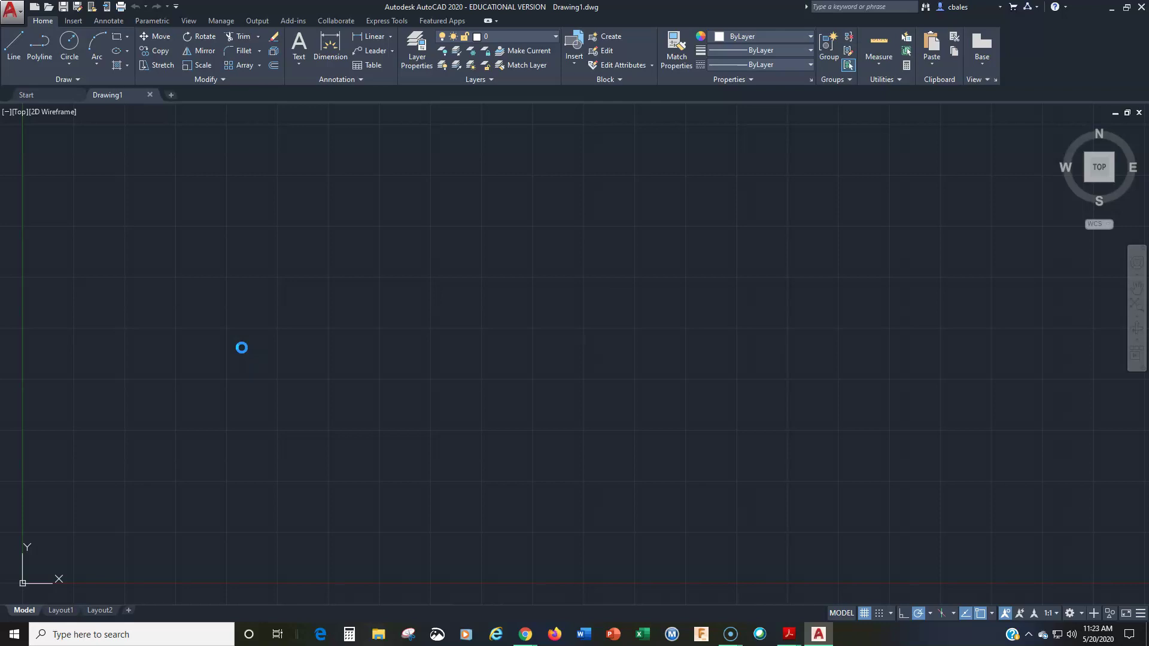
left_click(242, 347)
left_click(210, 290)
Step: Look through the Insert, Annotate, Parametric, View, Output and Collaborate command sets and return to the Home tools
left_click(74, 21)
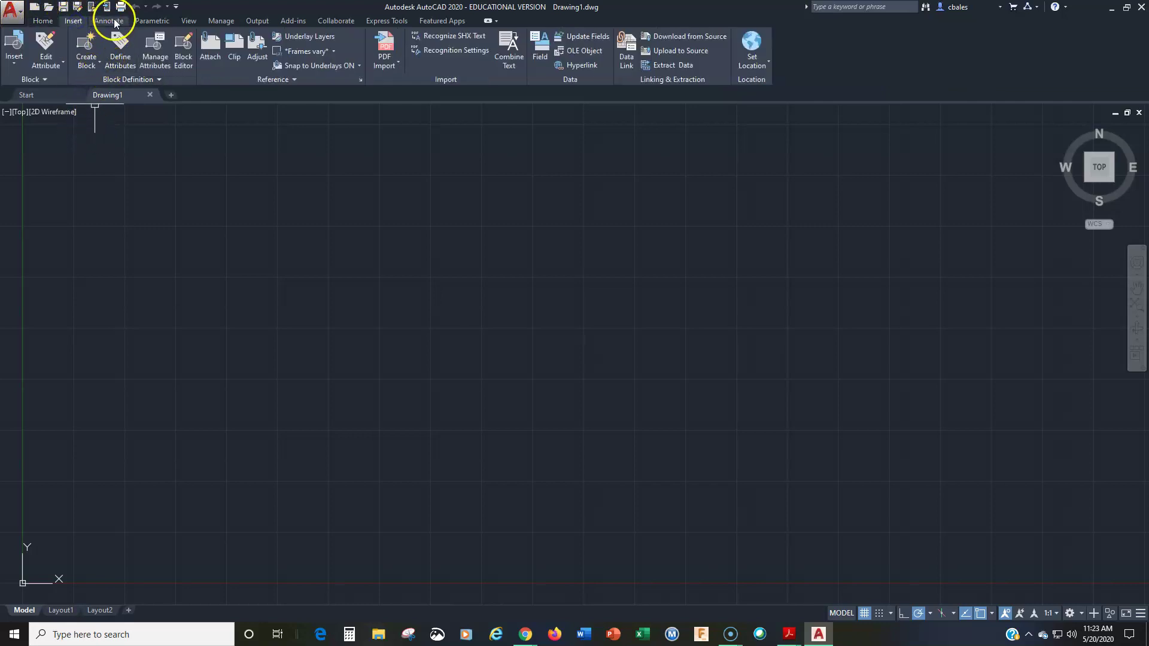
left_click(110, 21)
left_click(153, 21)
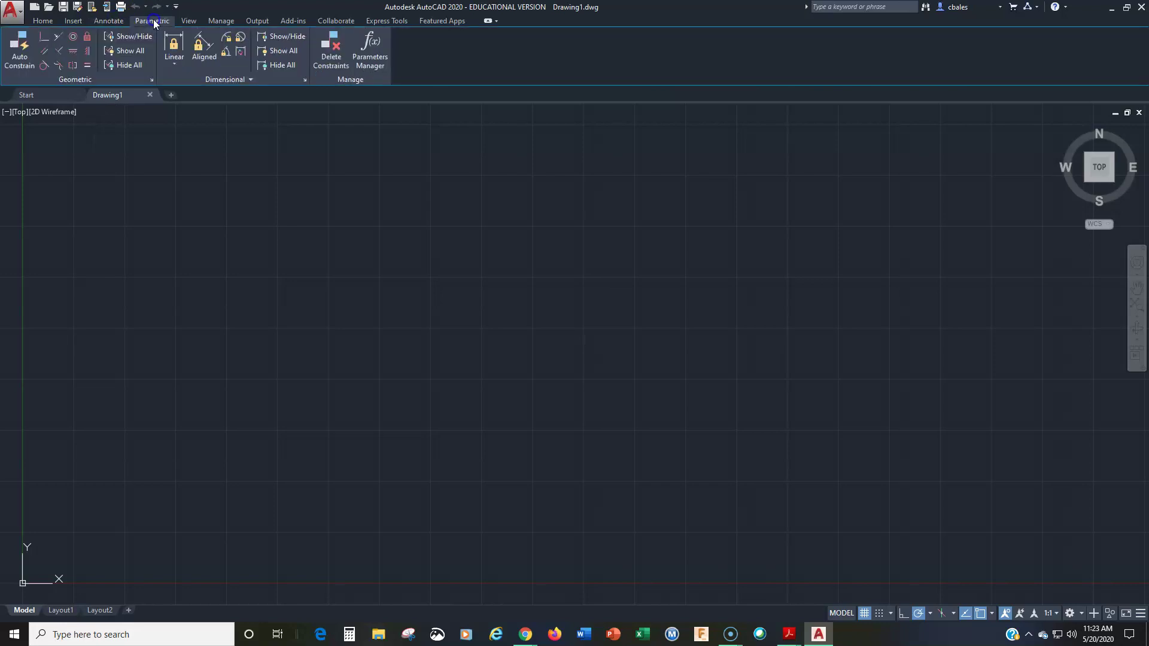
left_click(190, 22)
left_click(222, 21)
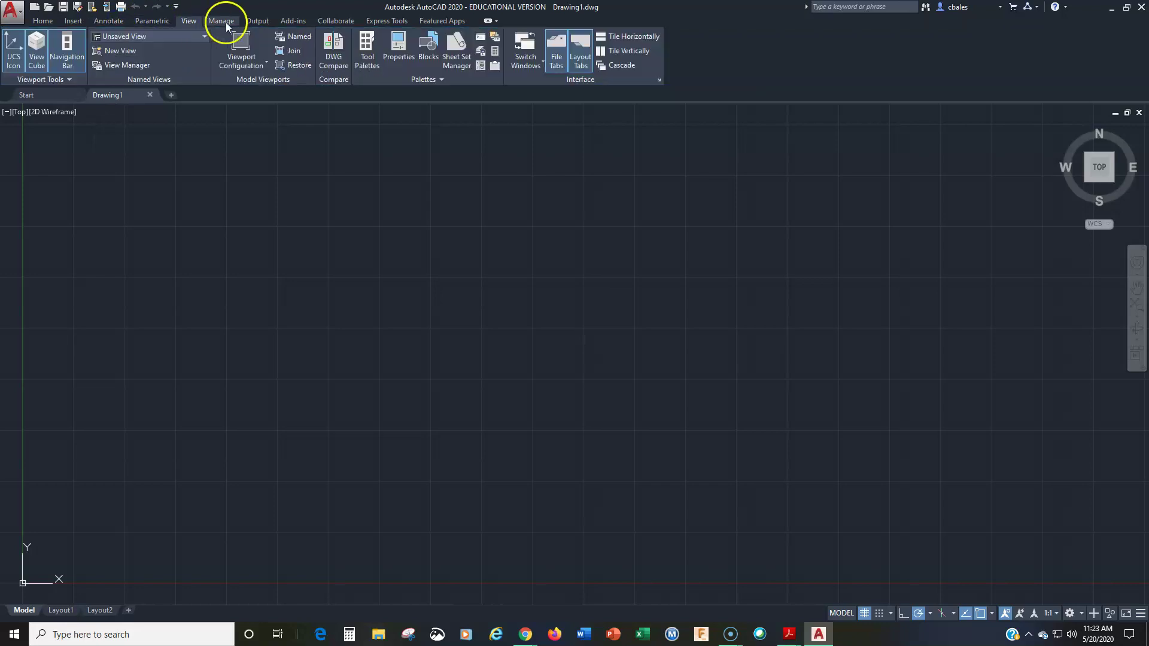
left_click(259, 20)
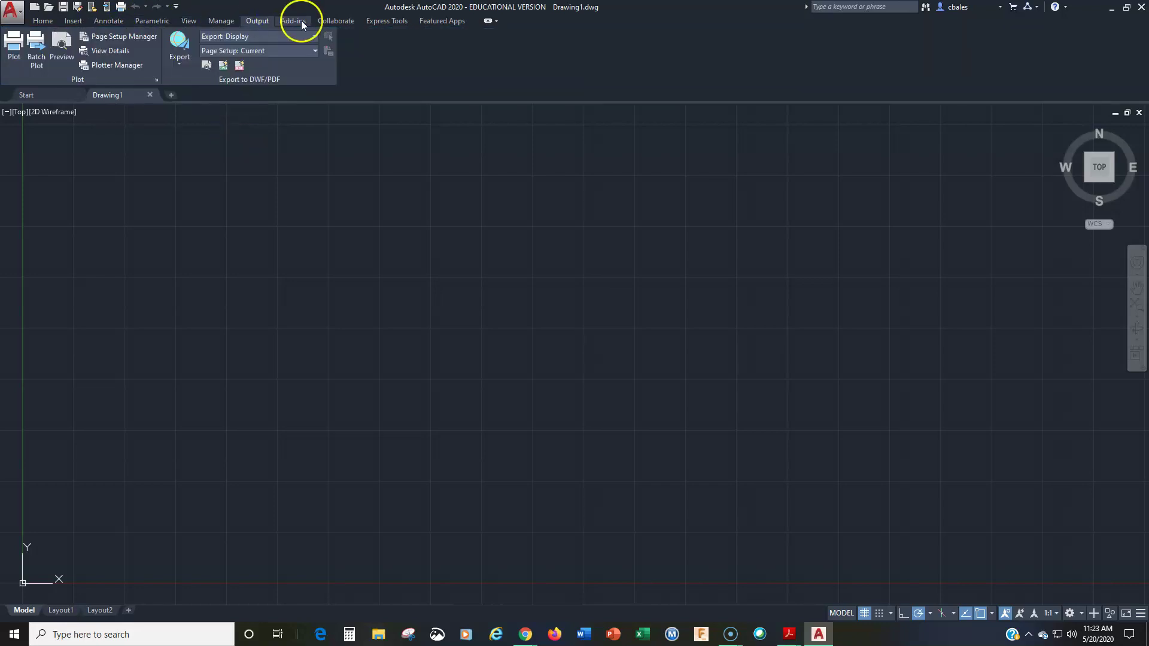
left_click(296, 20)
left_click(334, 21)
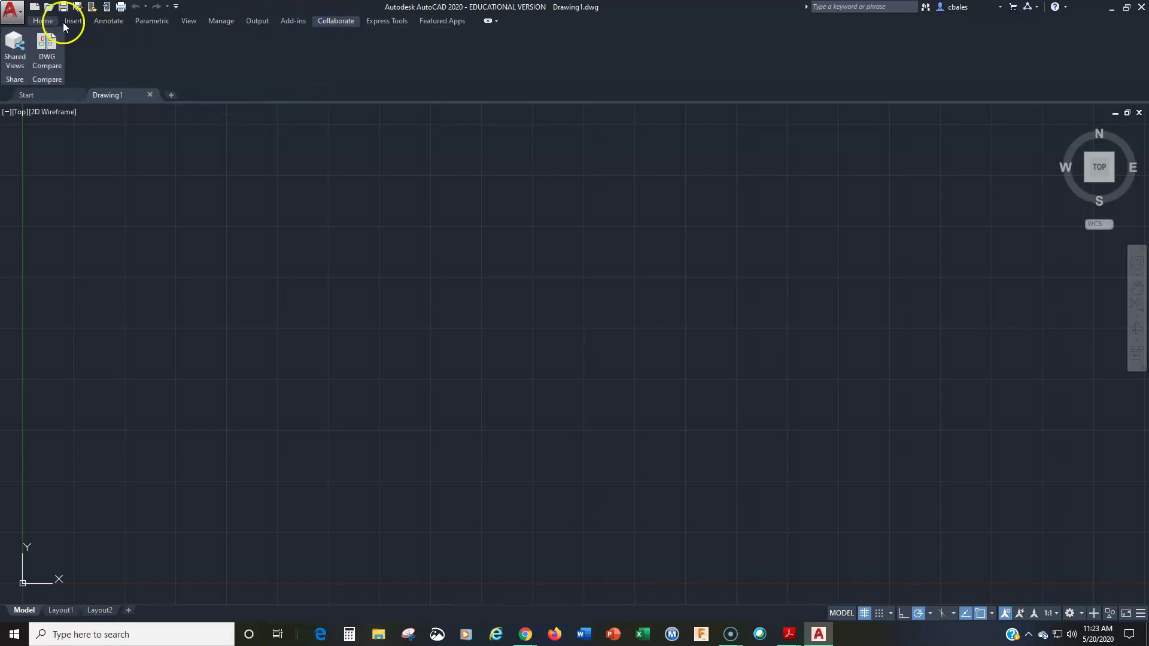
left_click(41, 21)
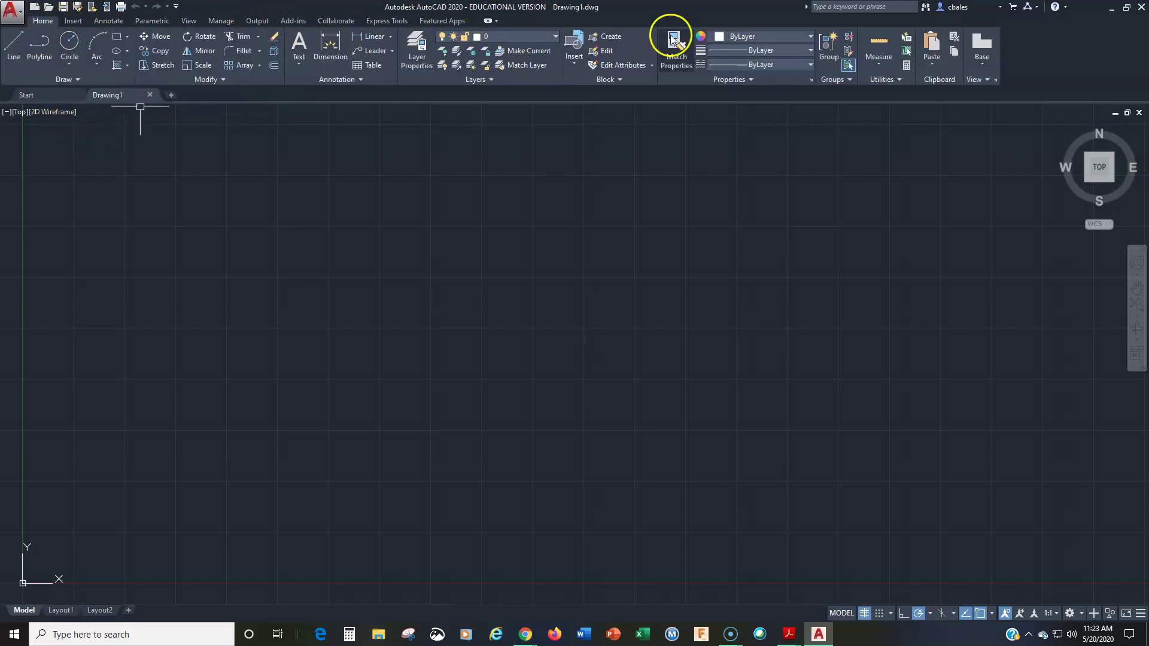
left_click(44, 24)
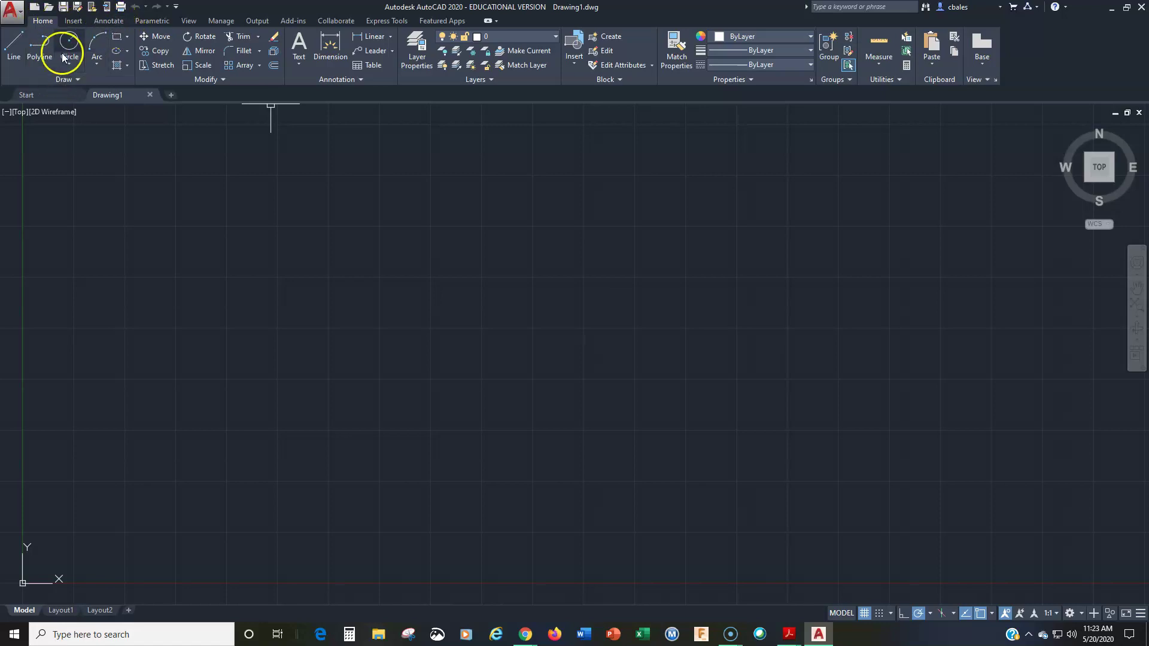
left_click(110, 21)
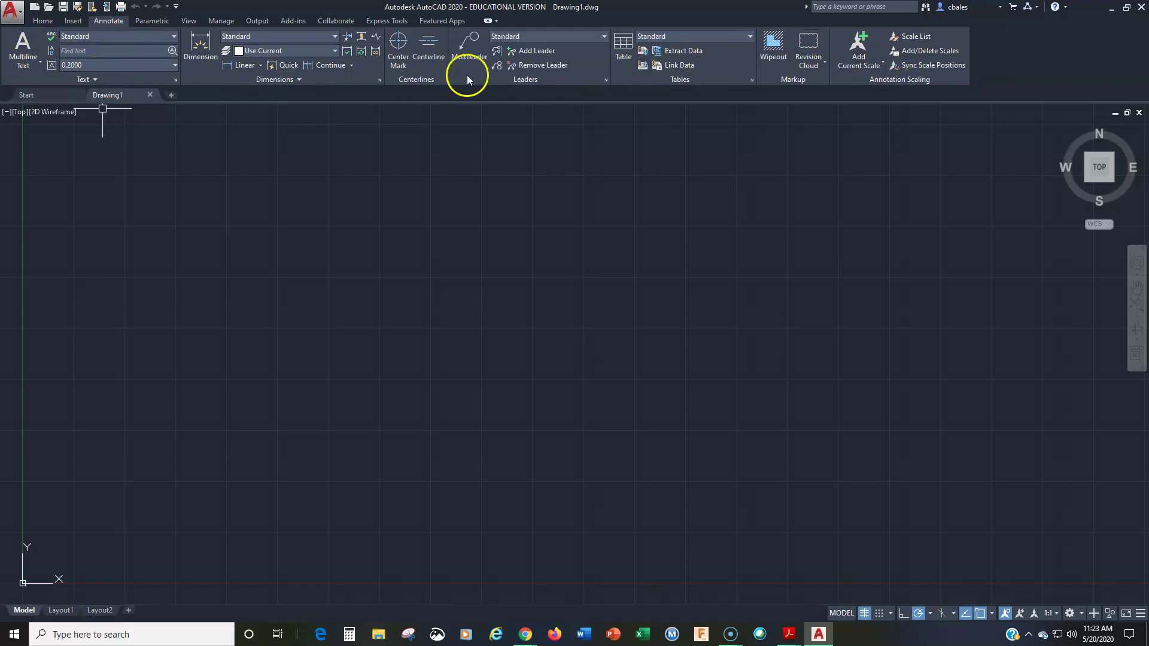
left_click(42, 22)
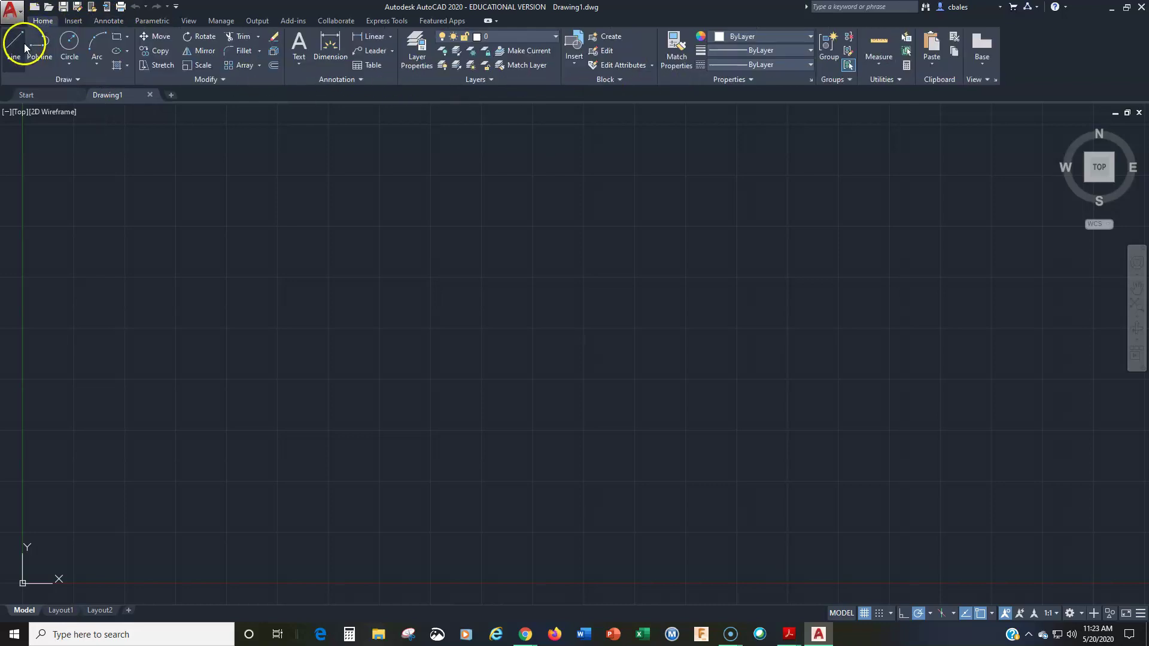
left_click(153, 21)
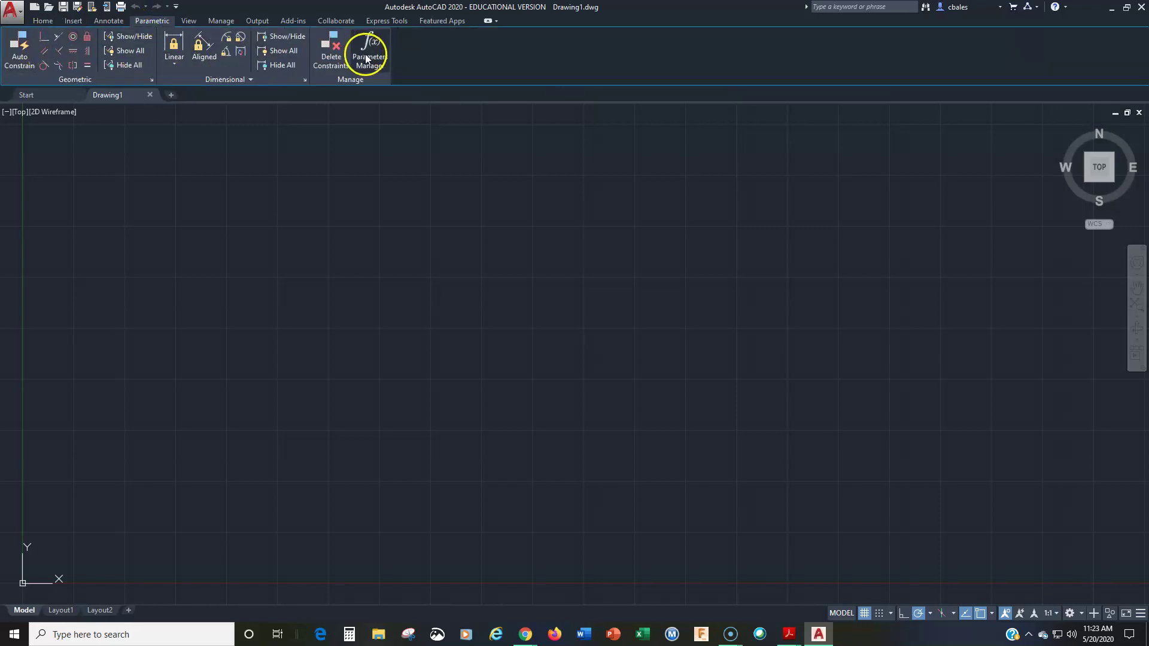
left_click(43, 21)
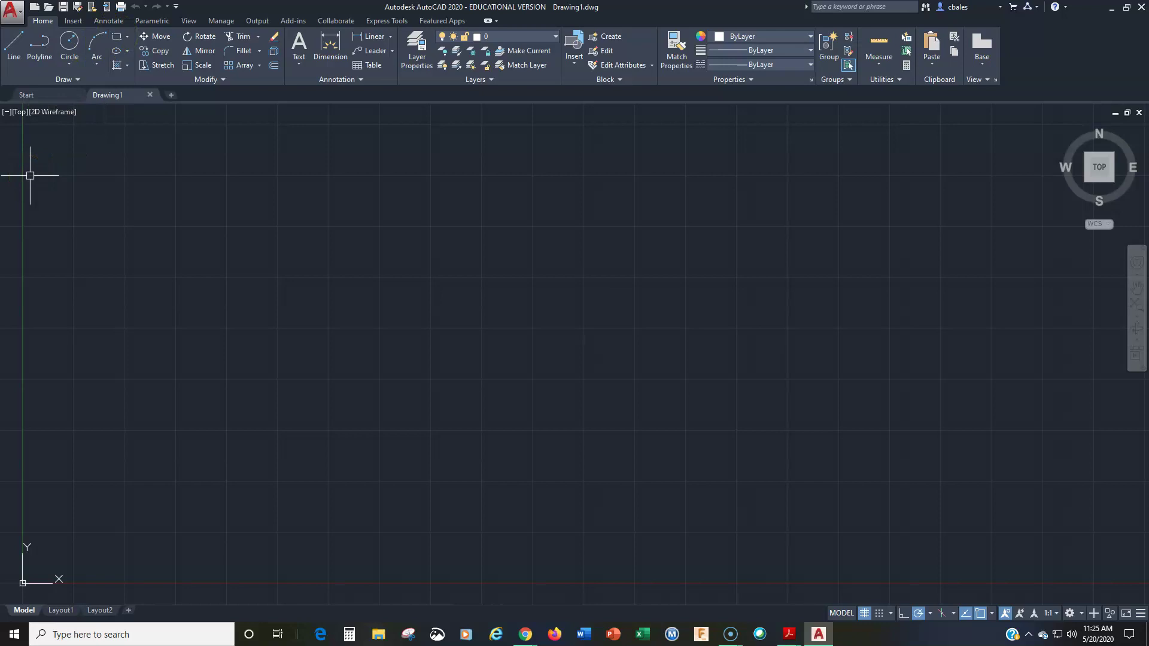
Step: Read the built-in descriptions of drawing and modifying commands such as Line, Mirror and Rotate
left_click(14, 56)
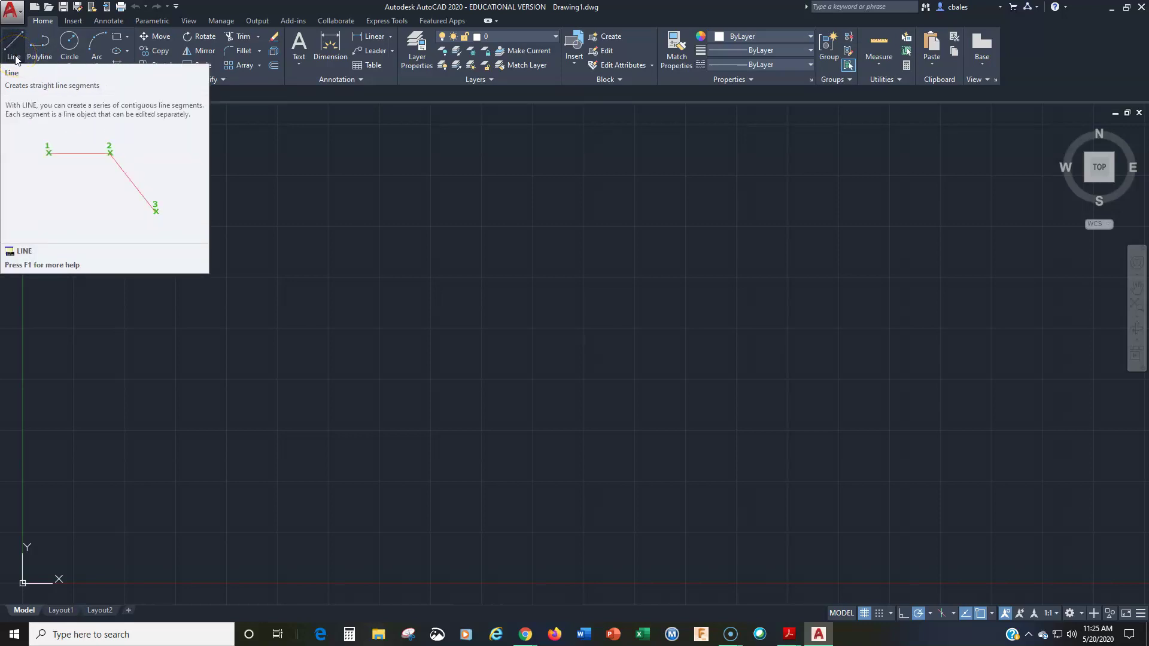
left_click(38, 57)
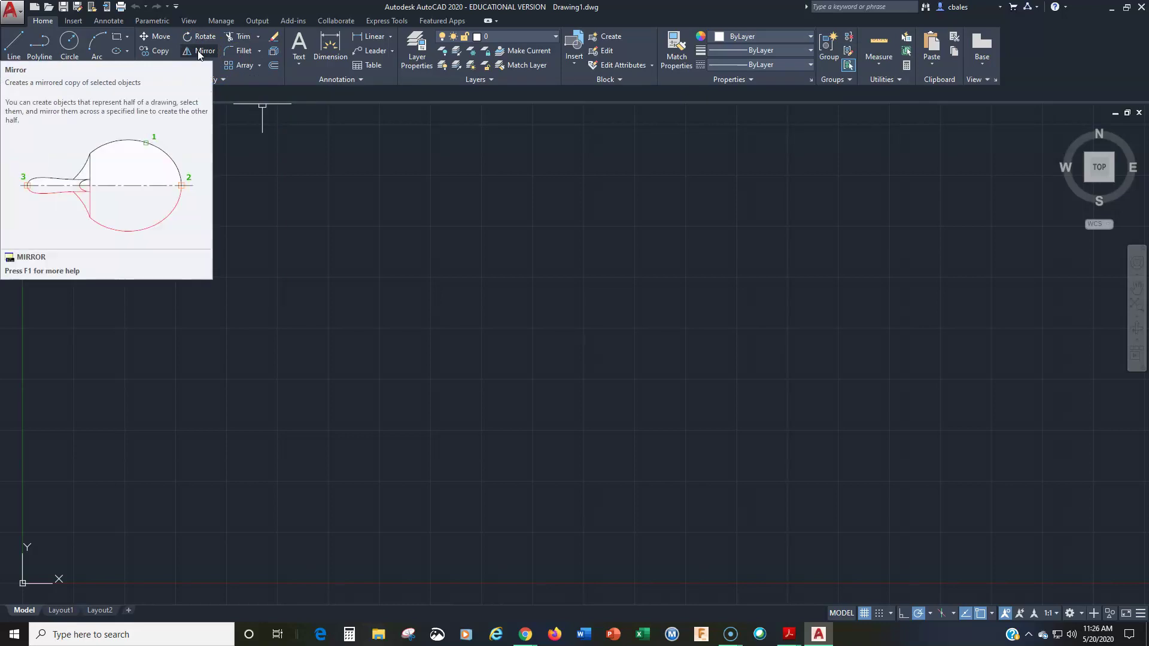
left_click(159, 52)
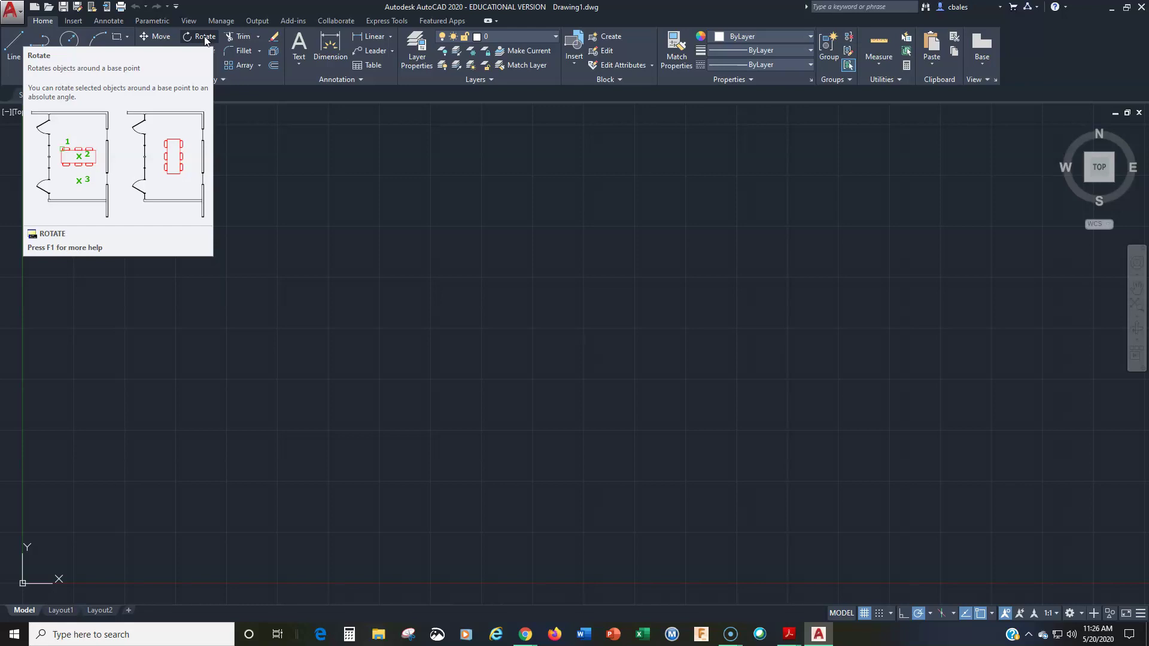
left_click(335, 279)
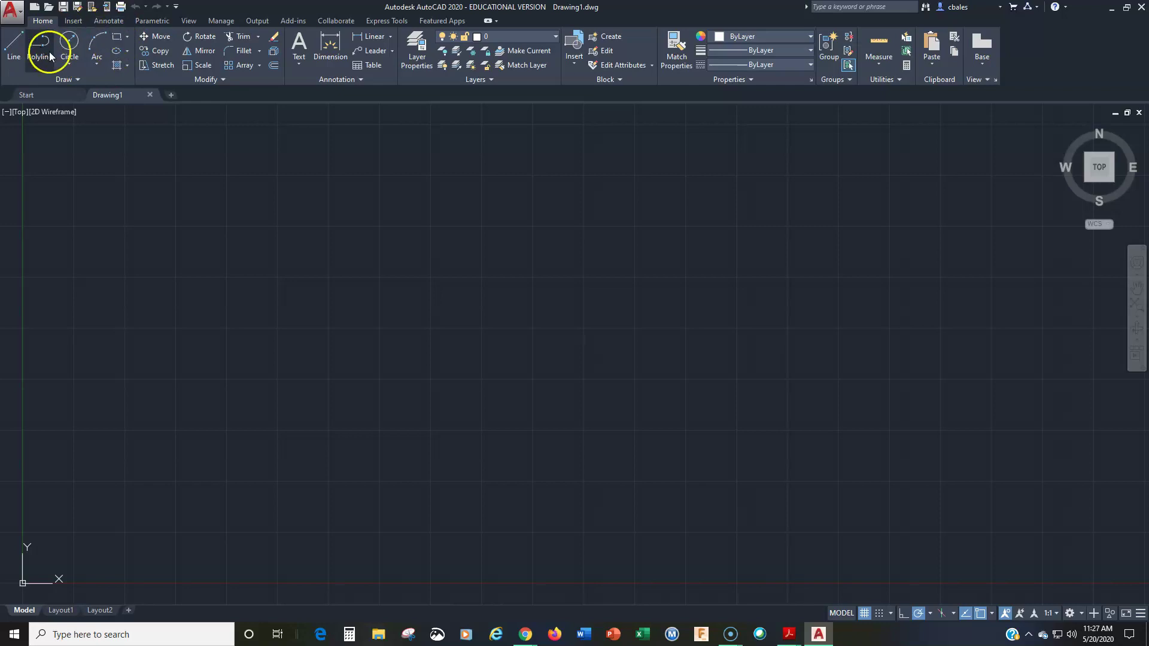
Step: Examine the additional Draw and Modify tools and the text, dimension, leader and table style lists under Annotation
left_click(78, 79)
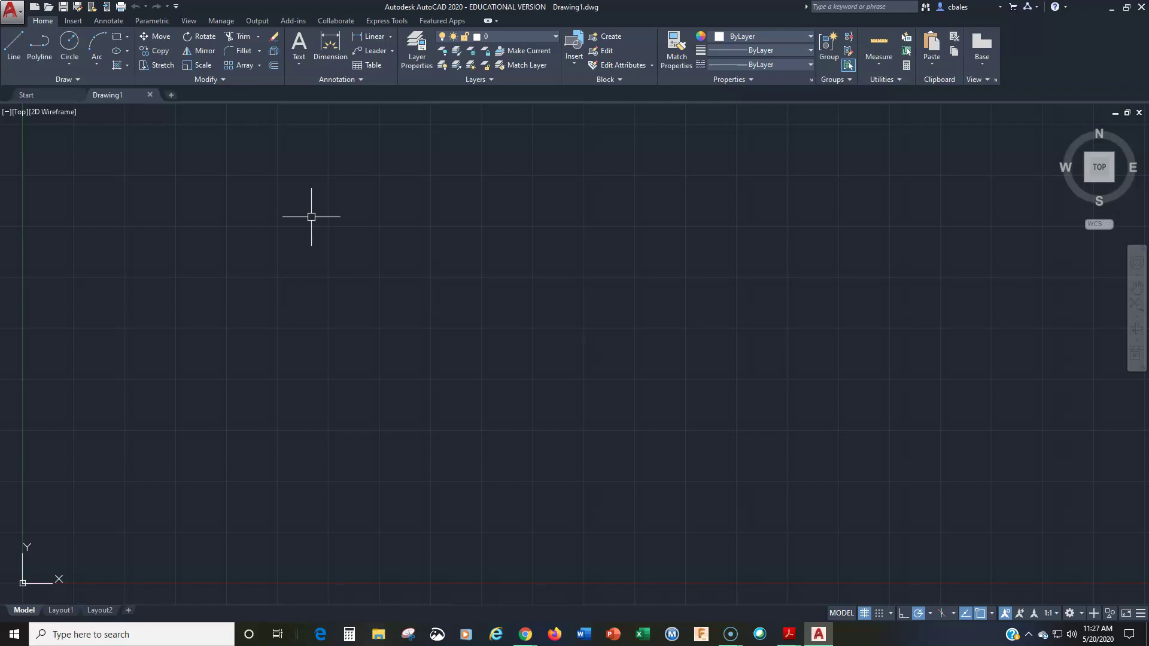
left_click(70, 76)
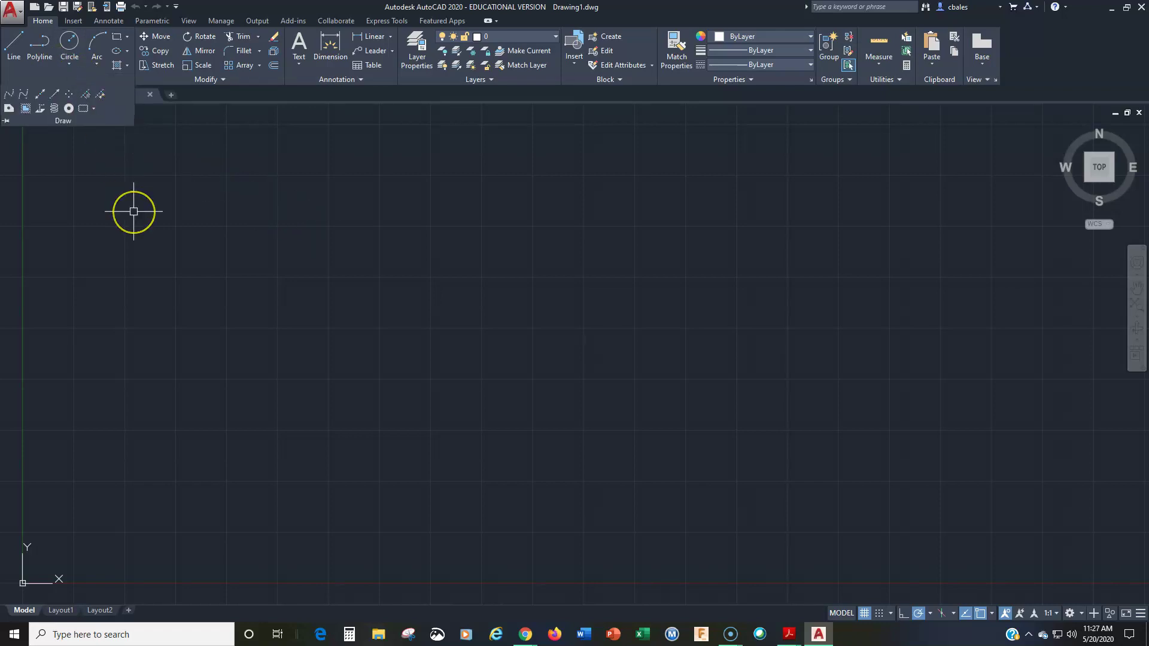
left_click(217, 79)
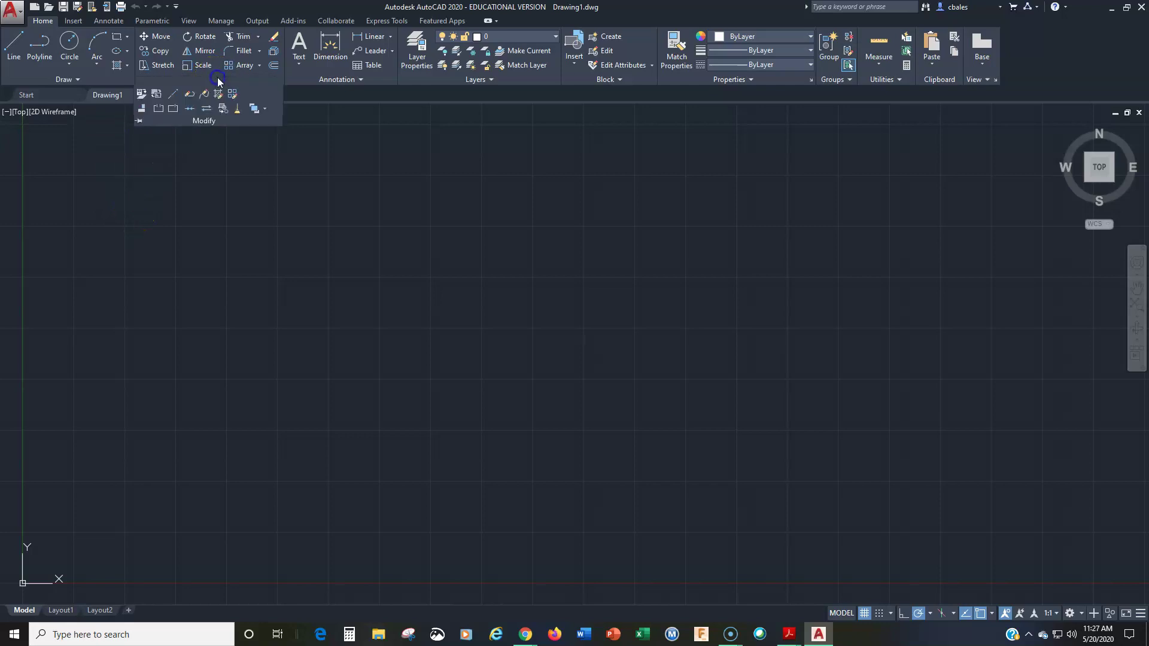
left_click(259, 241)
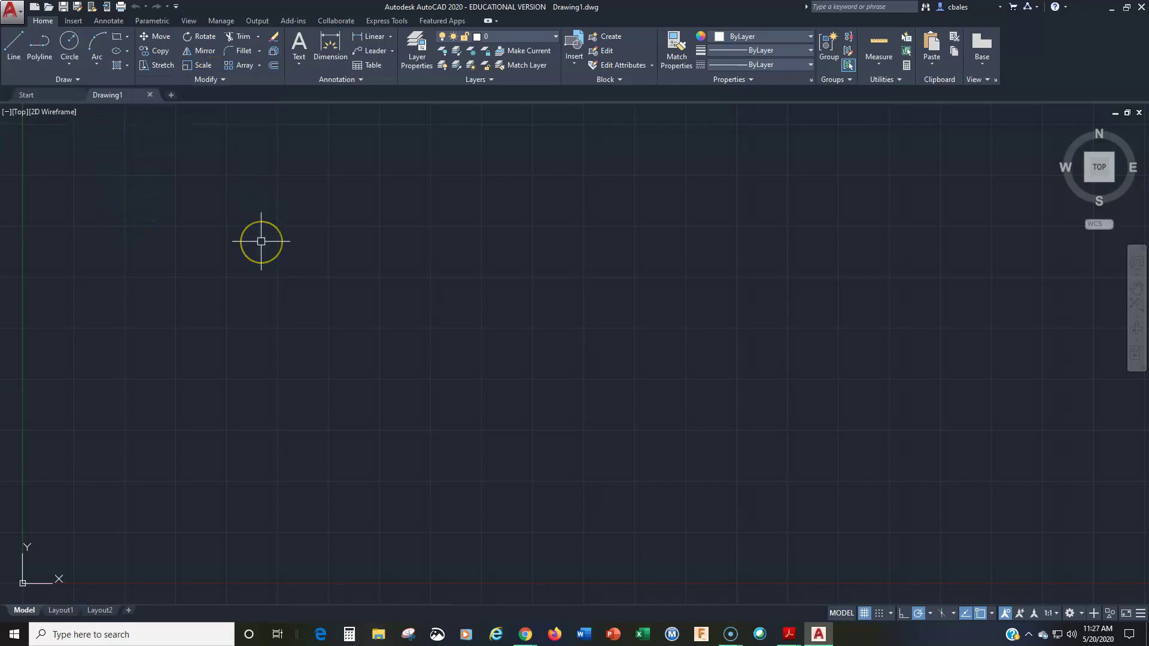
left_click(321, 105)
left_click(332, 81)
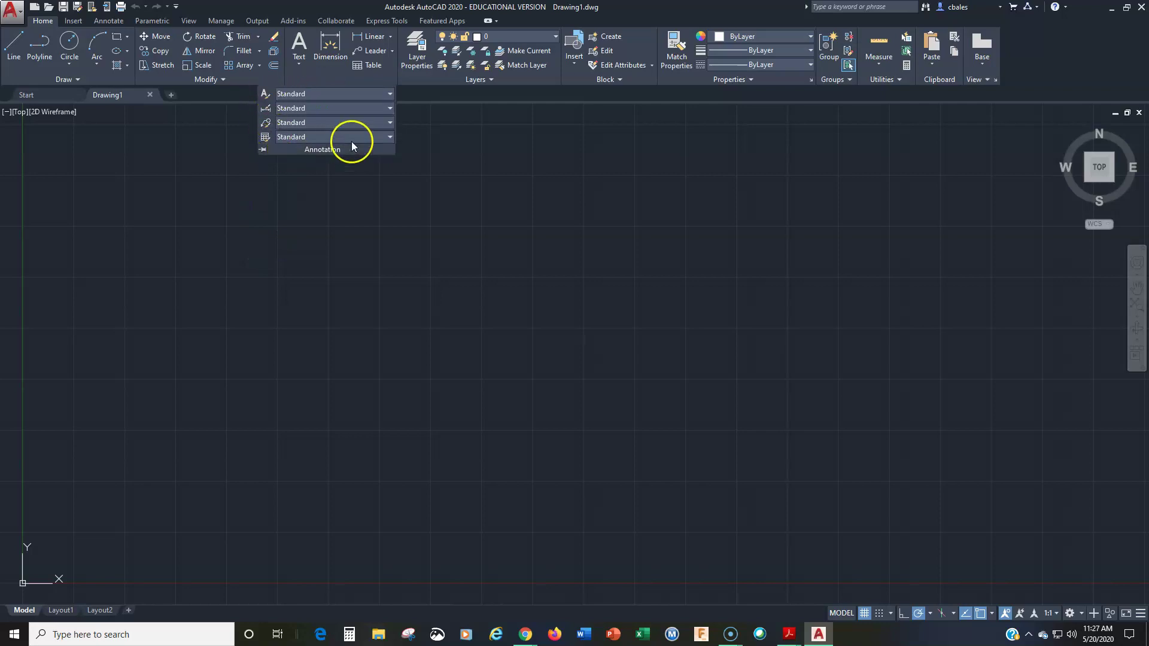
left_click(310, 94)
left_click(310, 94)
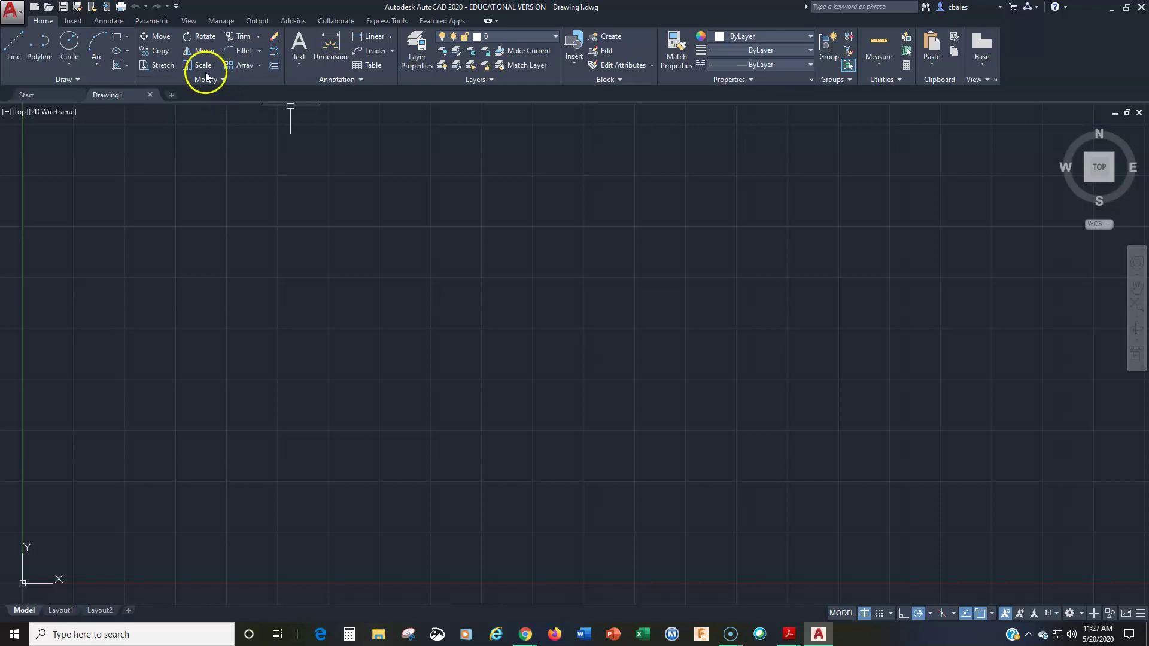
Step: Pin the additional Draw tools open and release them again
left_click(71, 79)
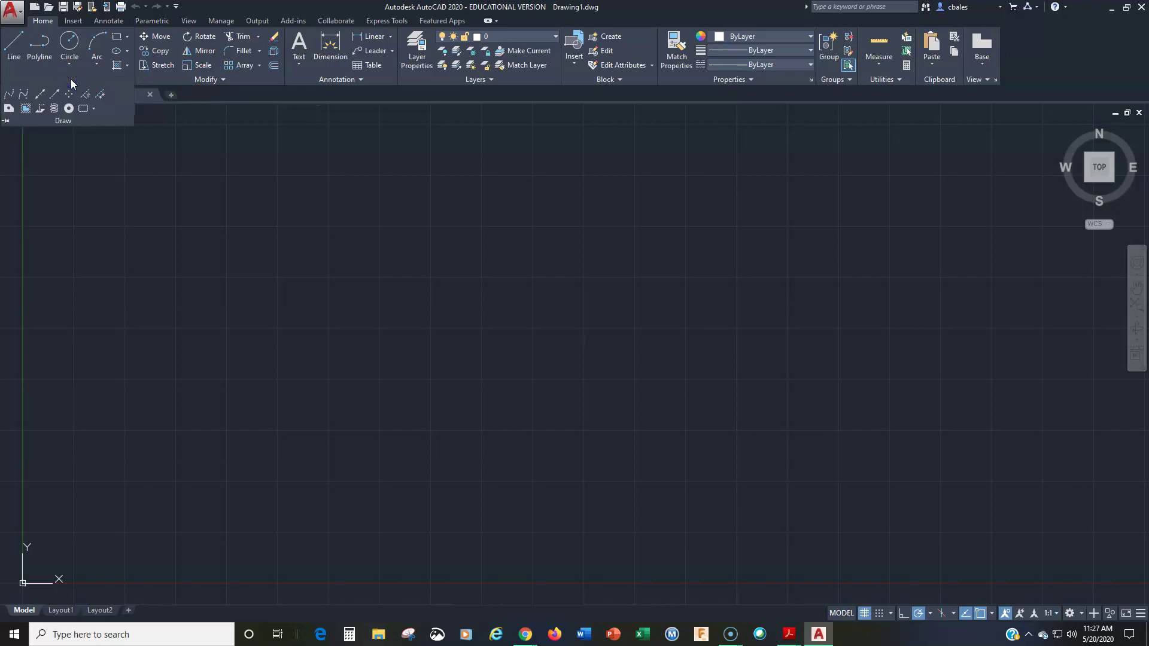
left_click(6, 122)
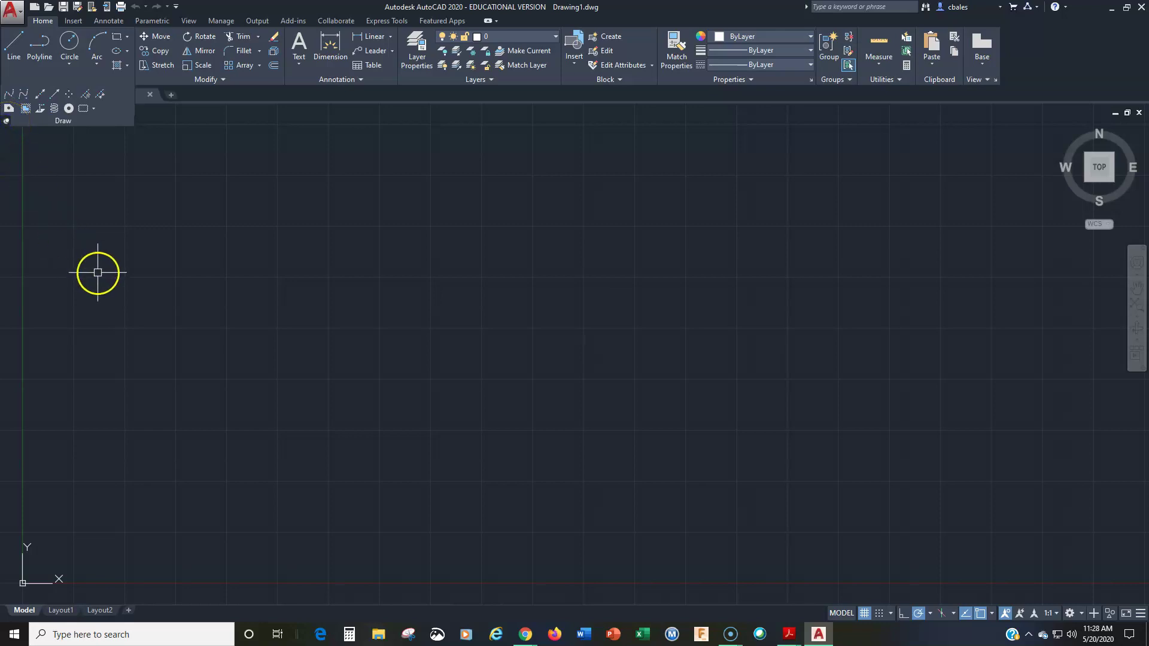
left_click(96, 185)
left_click(144, 292)
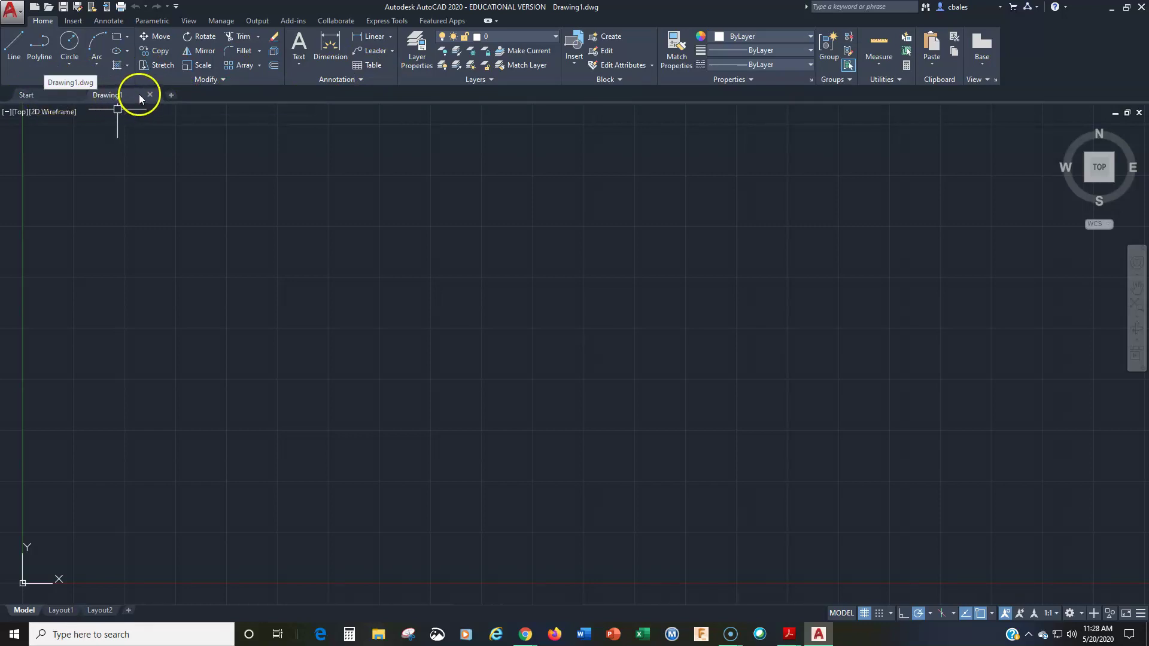
Step: Visit the Start page, return to Drawing1 and create a second new drawing
left_click(55, 97)
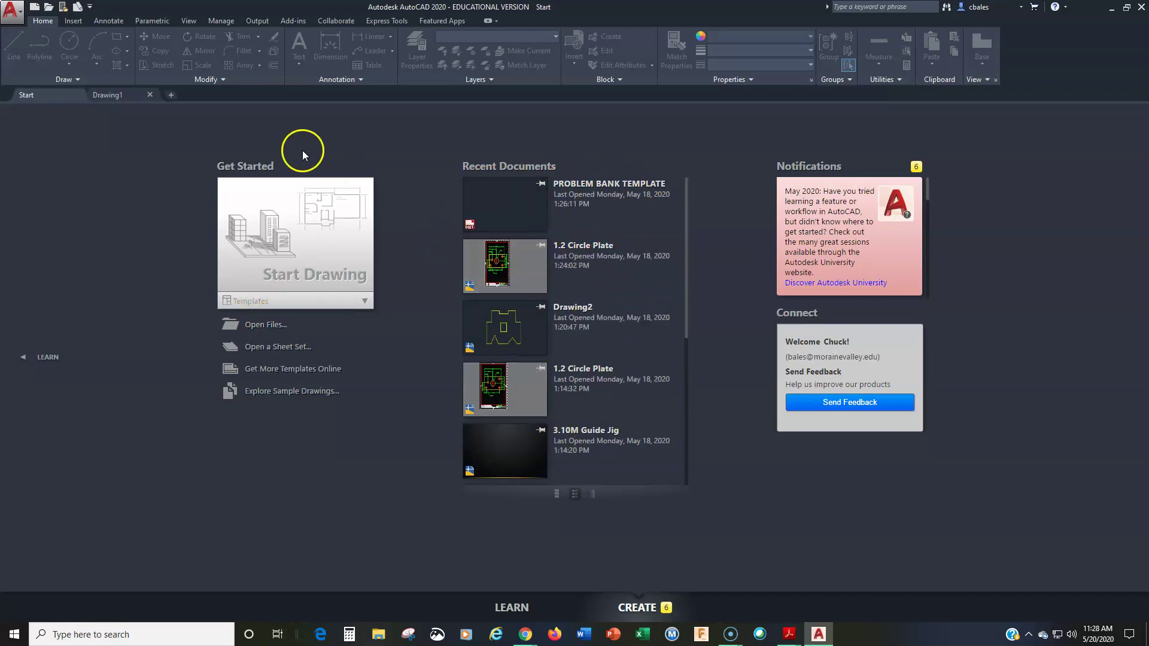
left_click(116, 95)
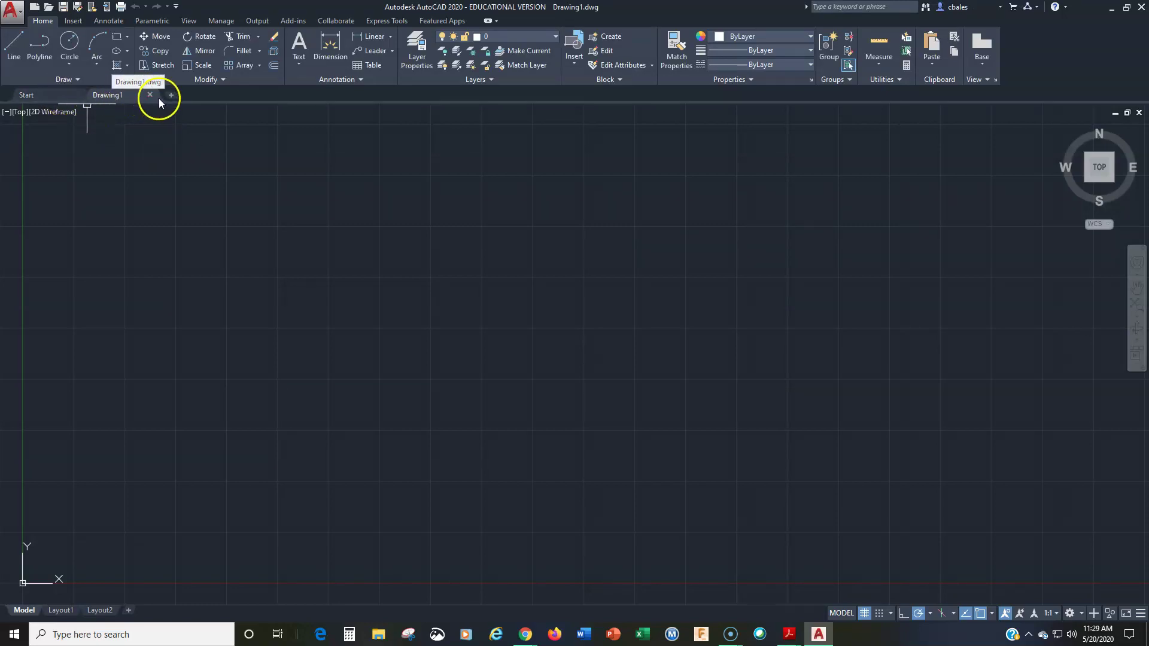
mouse_move(159, 99)
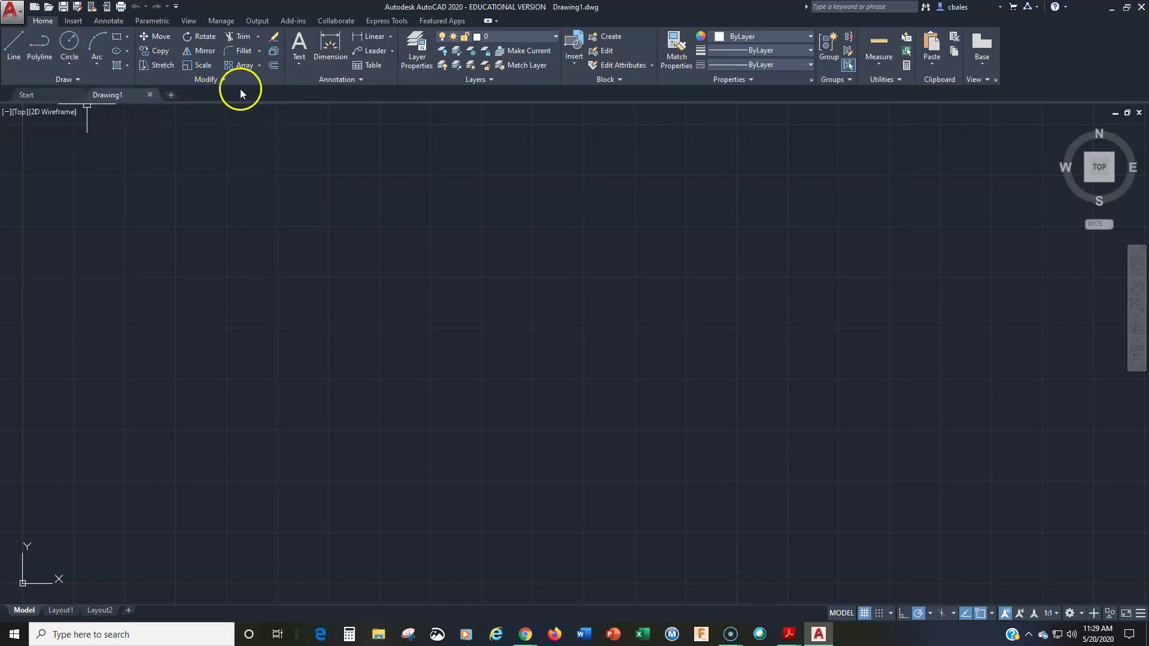
left_click(171, 96)
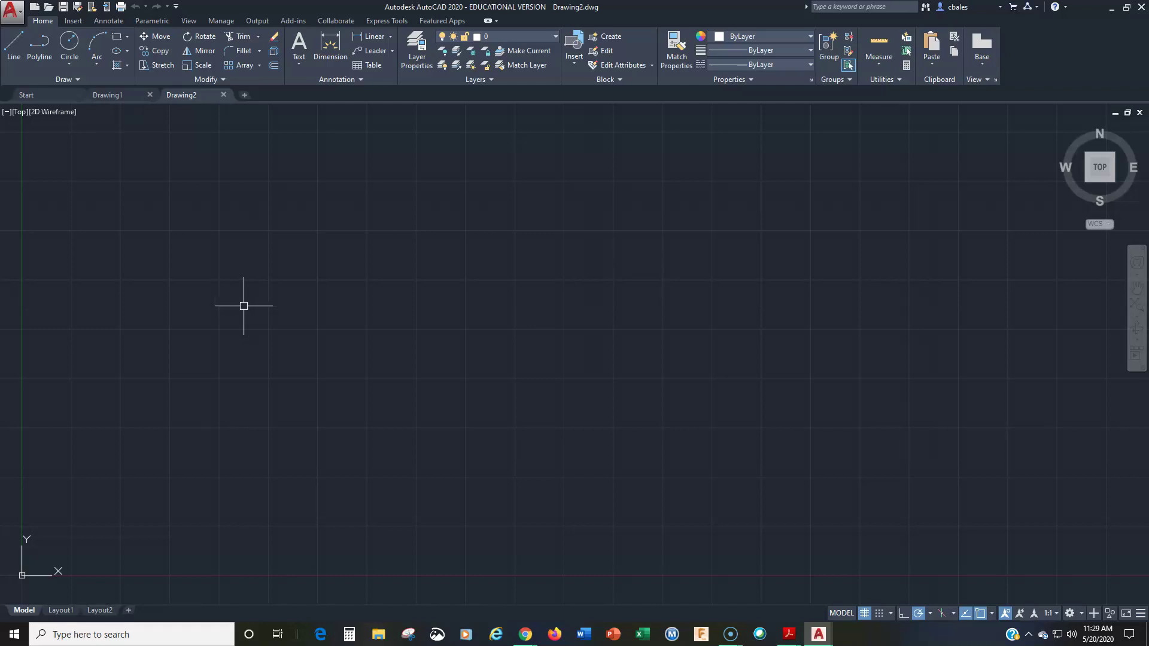
Step: Switch between the open files Drawing1 and Drawing2, and close Drawing2
mouse_move(183, 97)
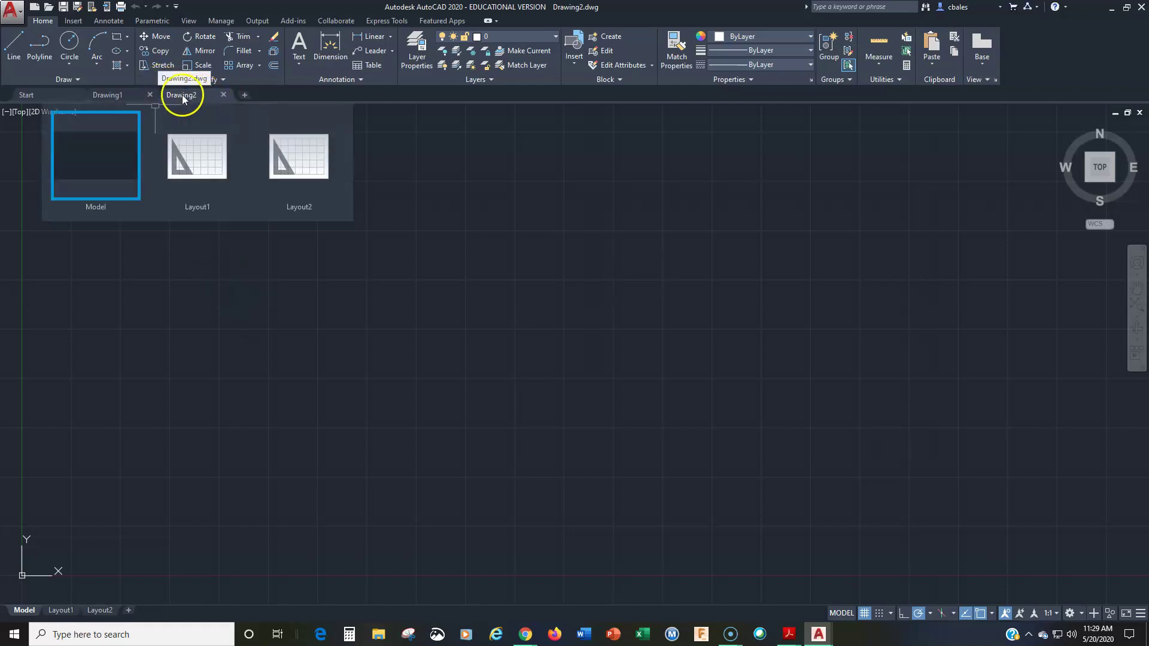
left_click(111, 97)
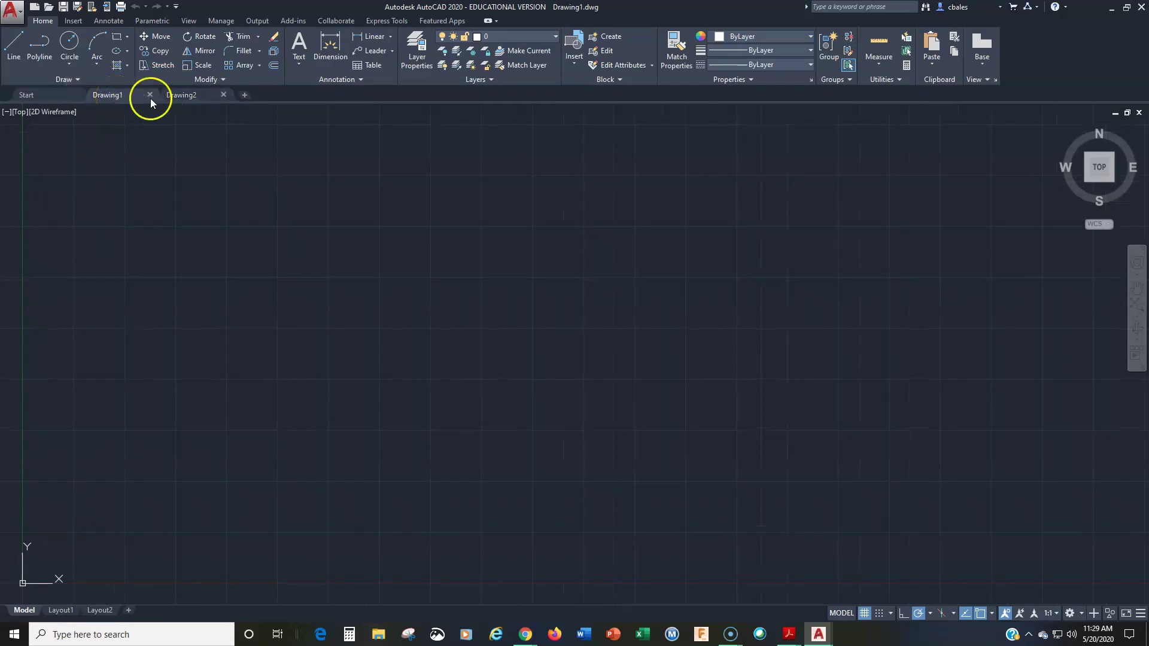
left_click(186, 96)
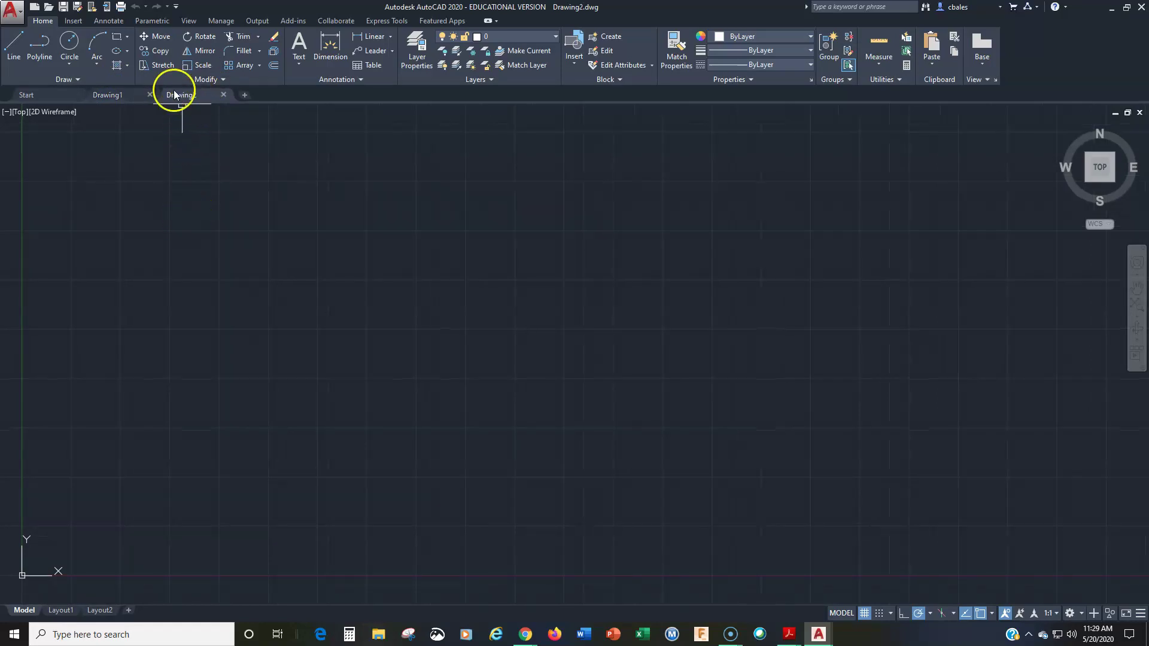
left_click(225, 94)
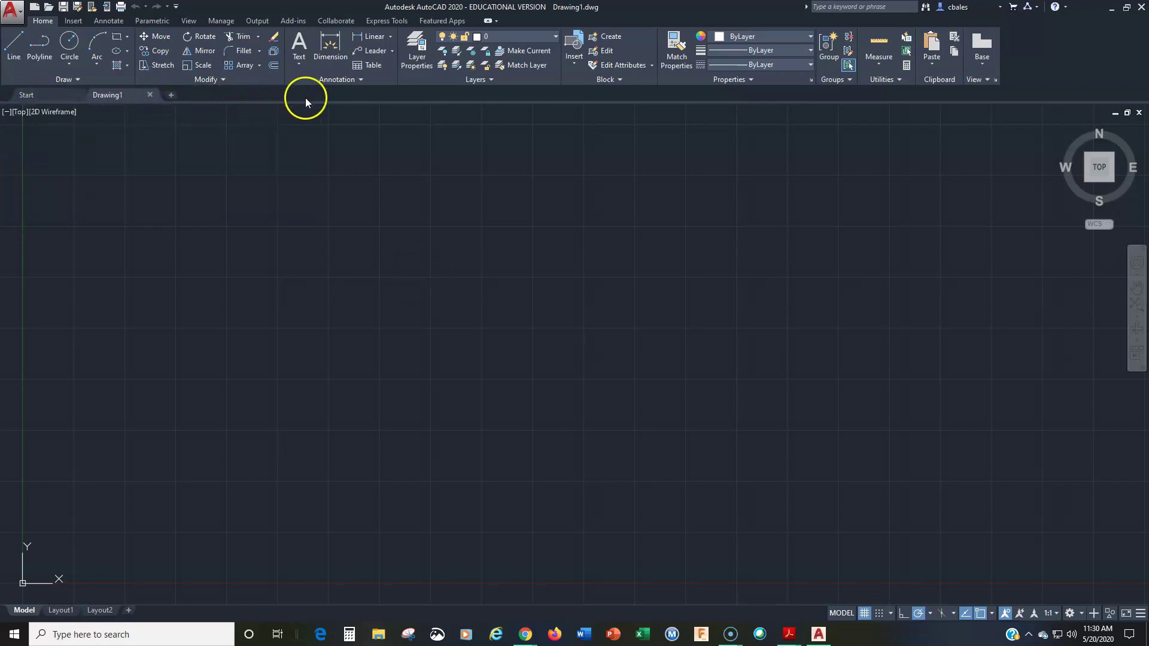
Step: Preview the Model, Layout1 and Layout2 views of Drawing1 and open Layout1
mouse_move(117, 97)
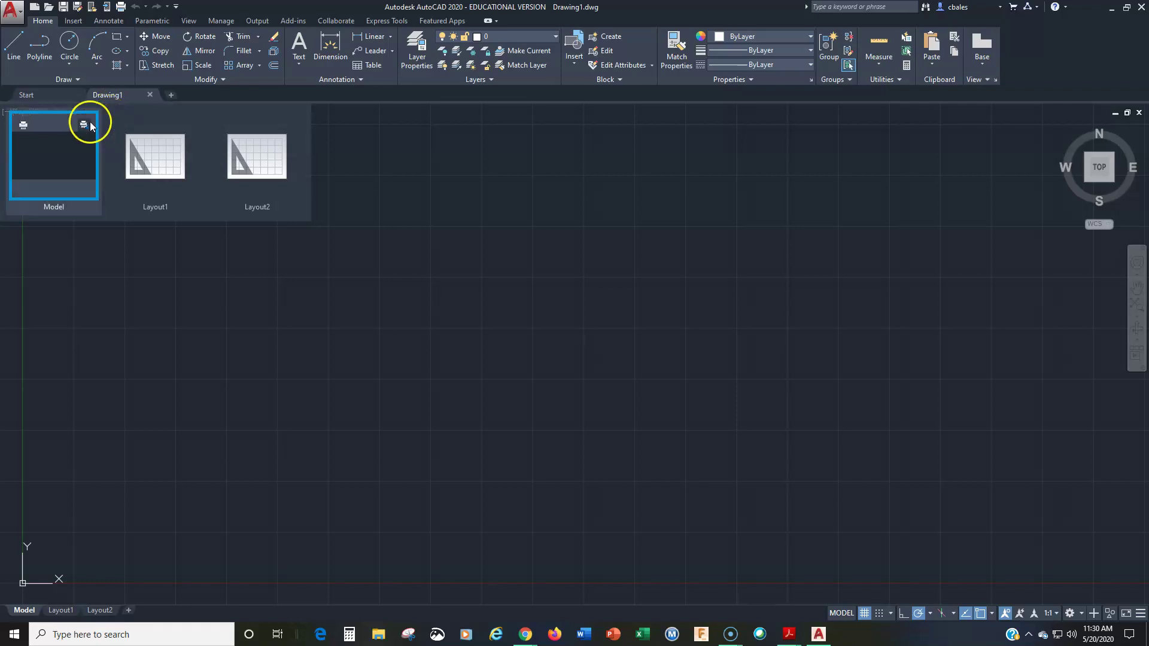
mouse_move(13, 167)
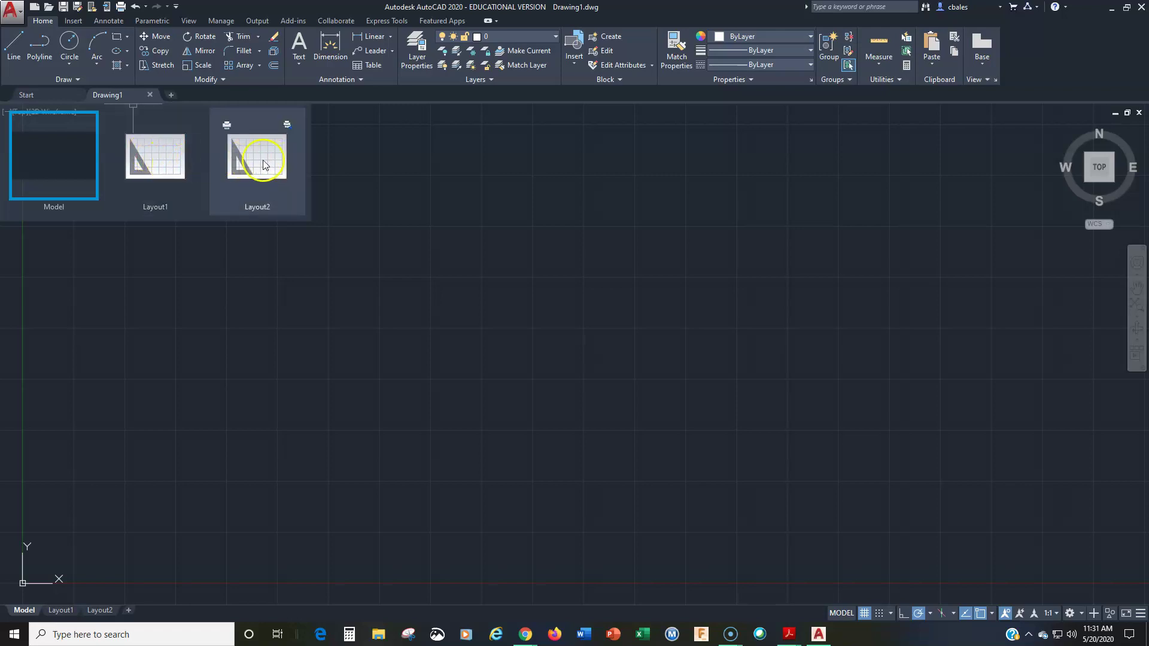
left_click(163, 161)
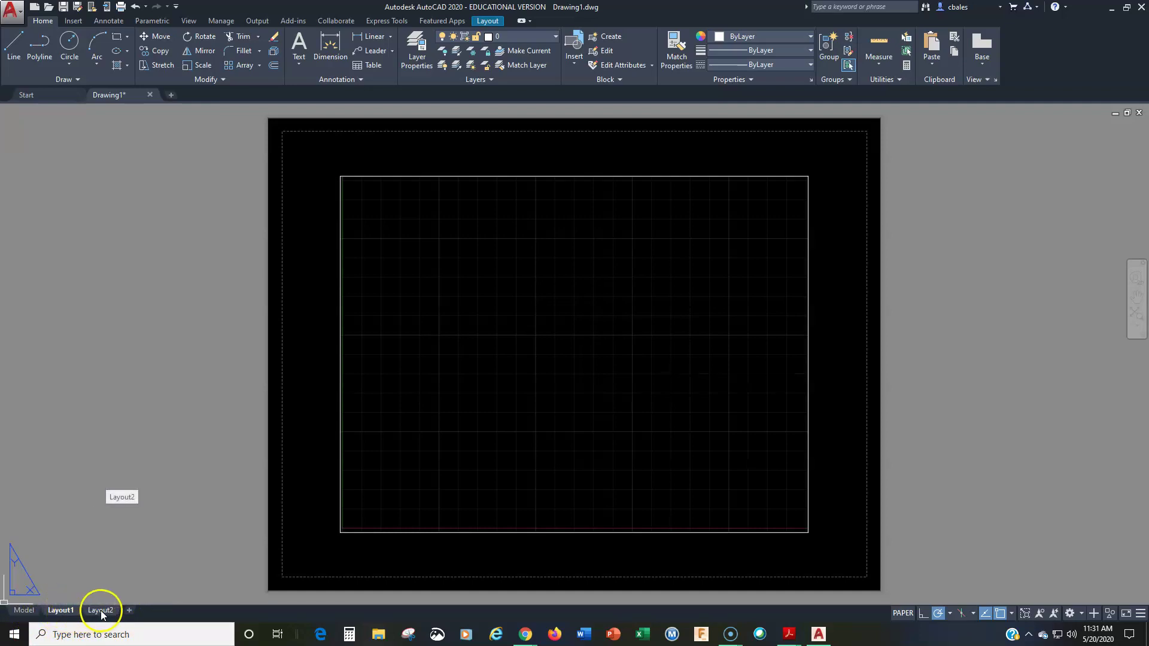
Step: Compare model space with Layout1 and Layout2 by switching among them, finishing in model space
mouse_move(103, 611)
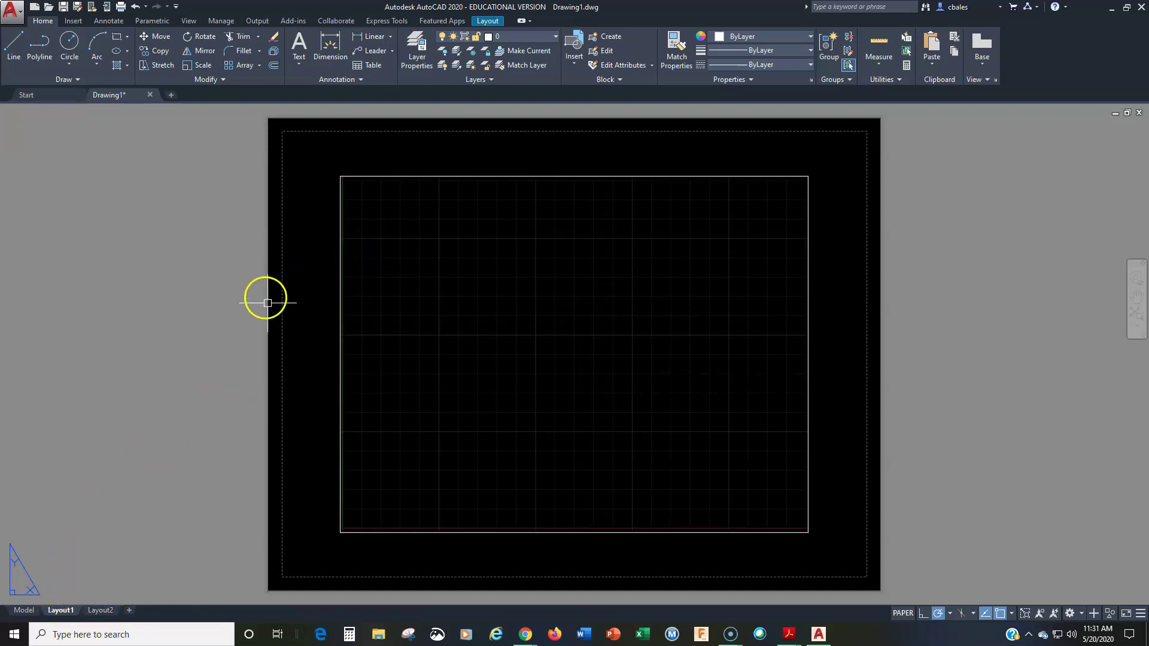
mouse_move(36, 610)
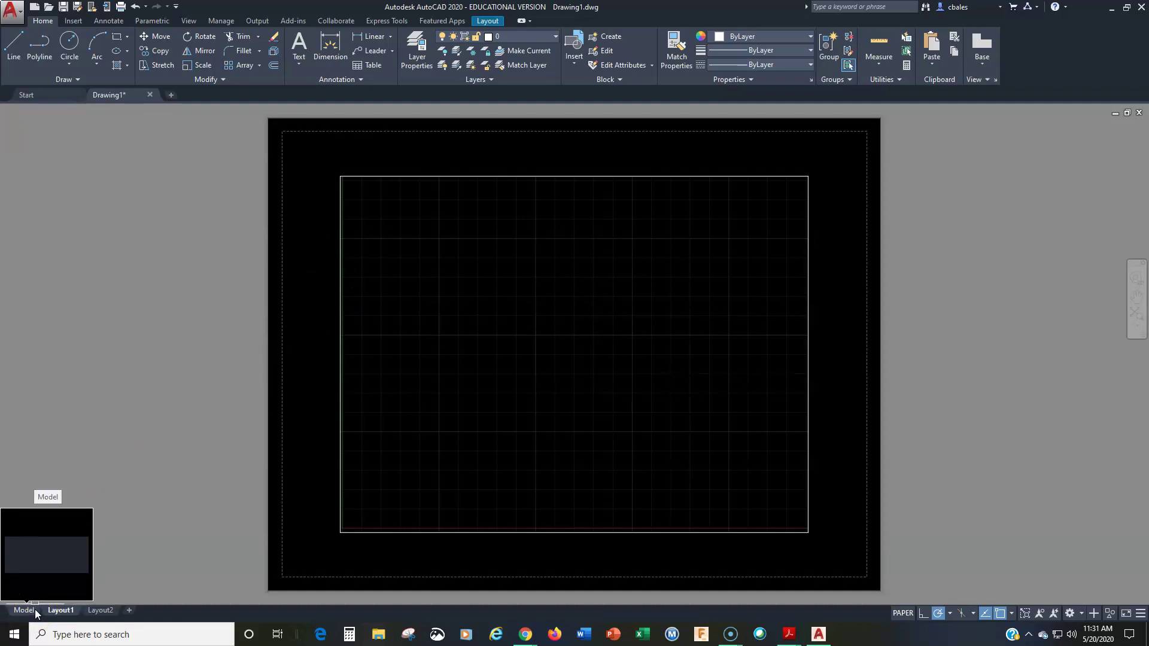
left_click(31, 610)
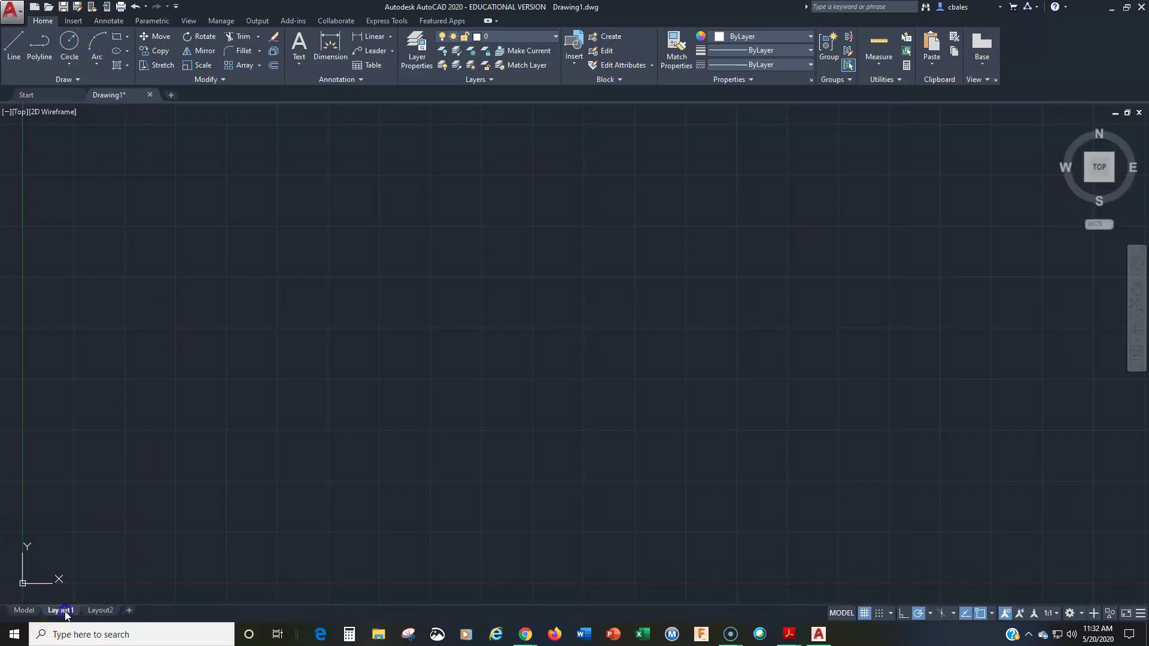
left_click(54, 610)
left_click(101, 611)
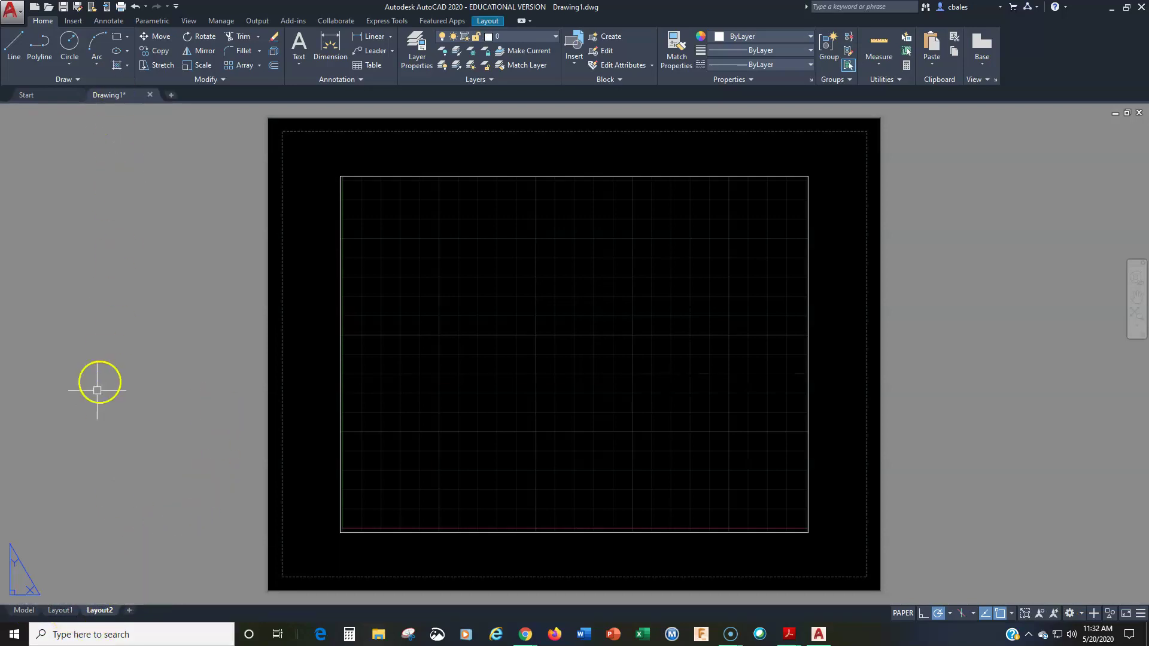
left_click(64, 611)
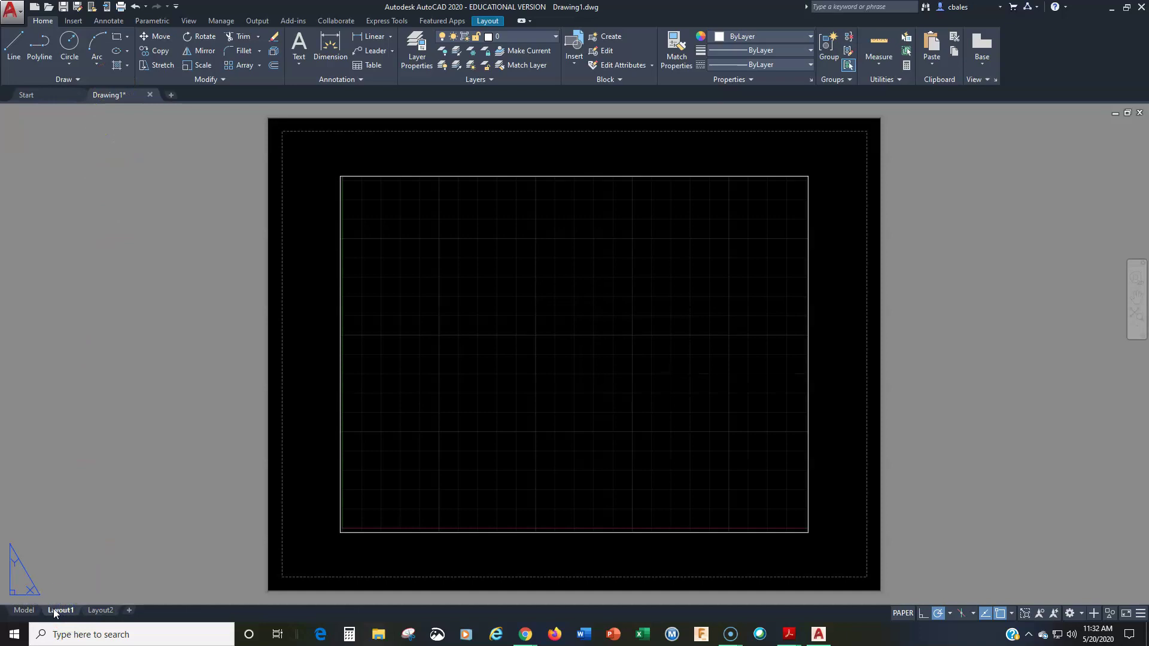
left_click(33, 610)
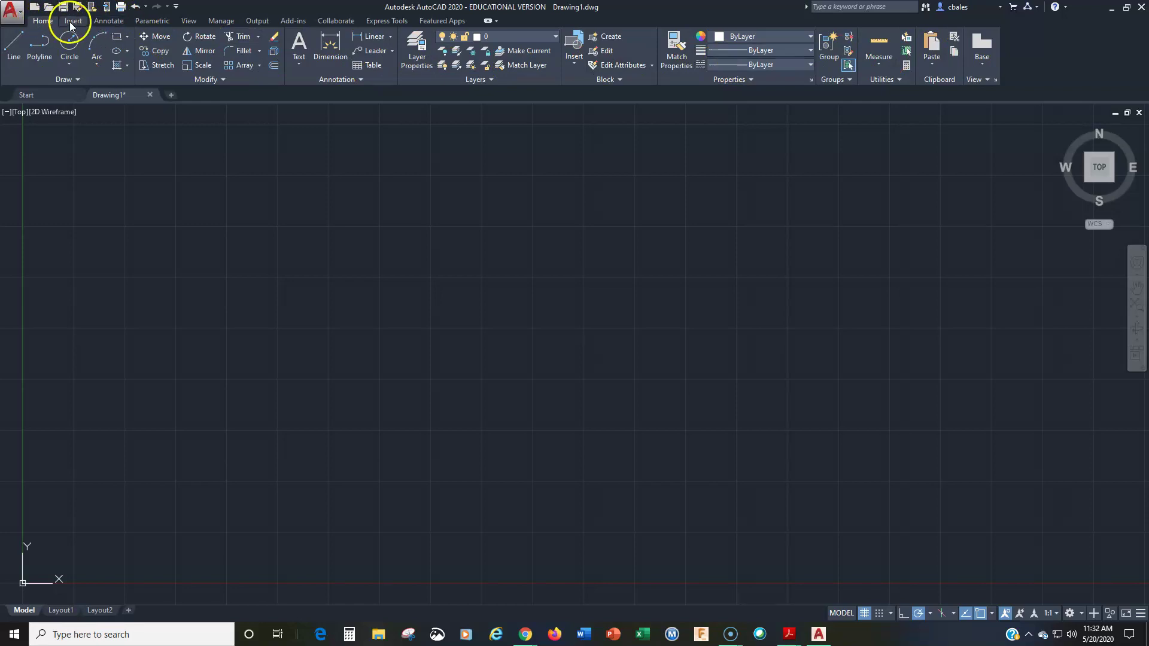
Step: Look through the Annotate and Parametric command sets, return to the Home set and examine the additional Modify tools
left_click(111, 21)
left_click(149, 22)
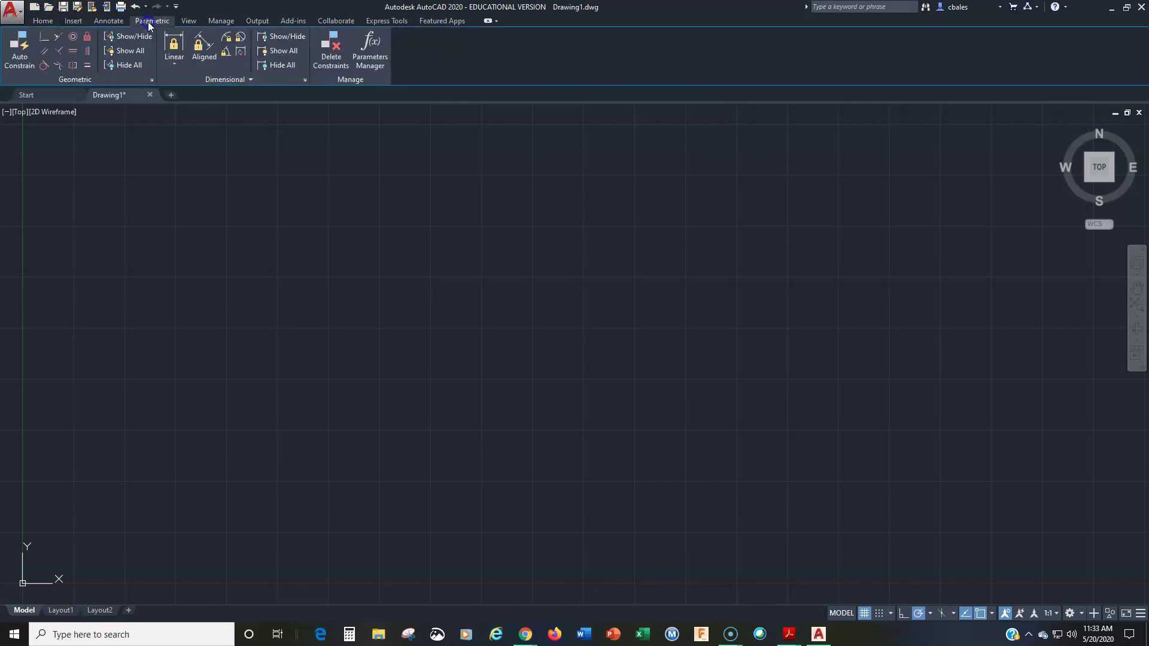
left_click(41, 22)
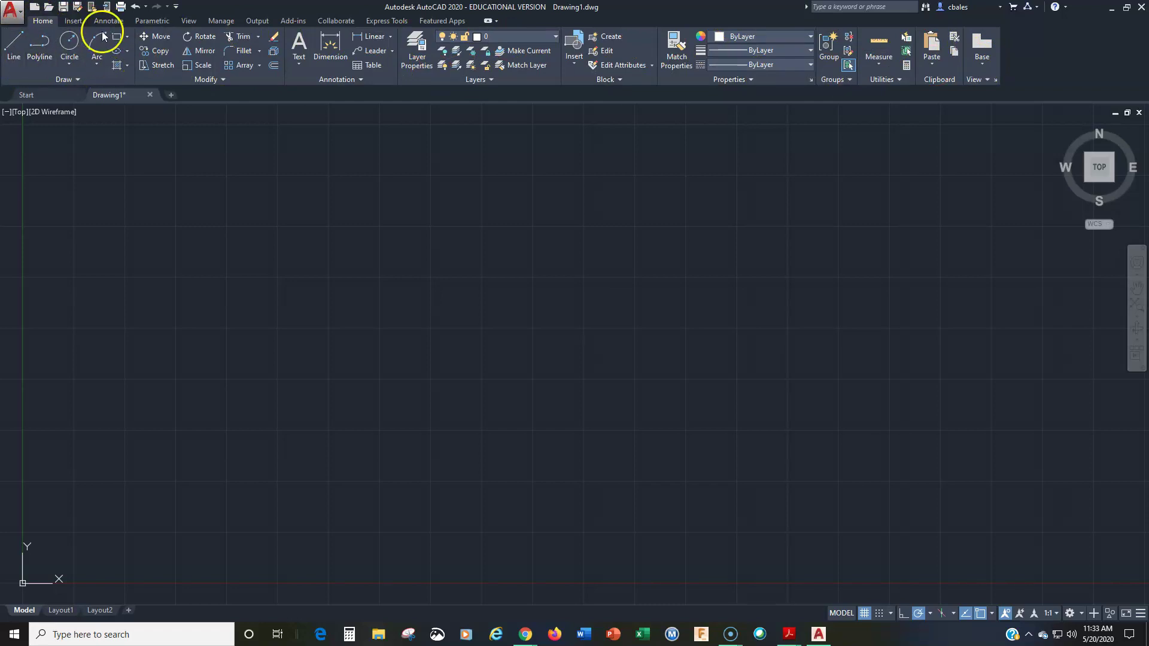
left_click(210, 80)
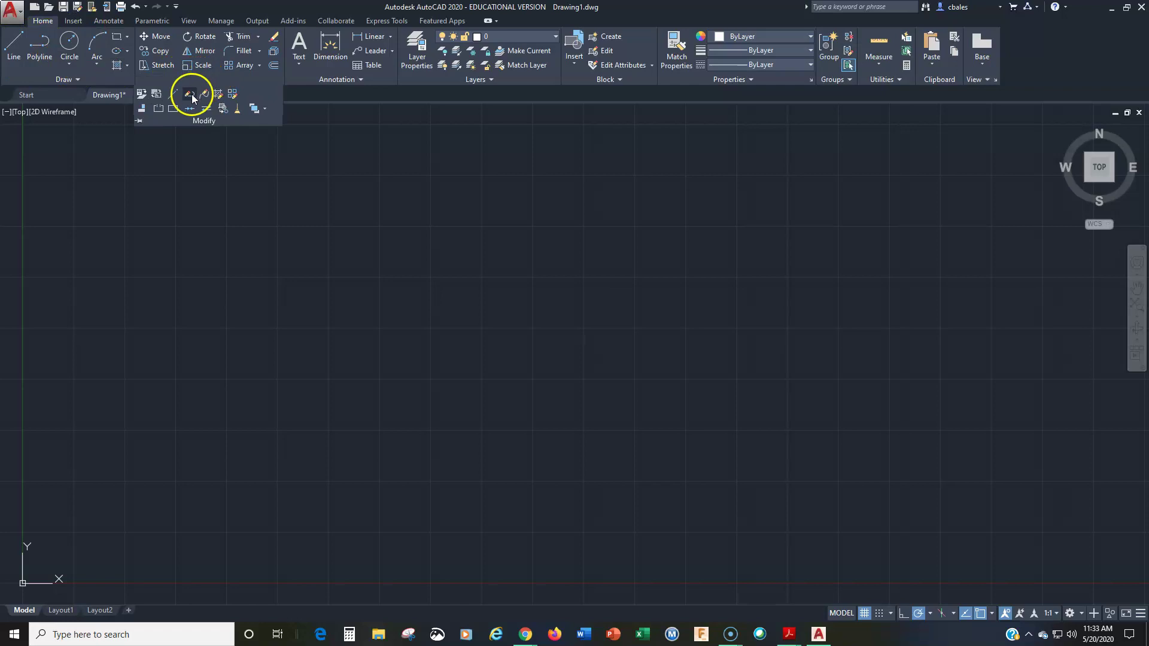
left_click(138, 121)
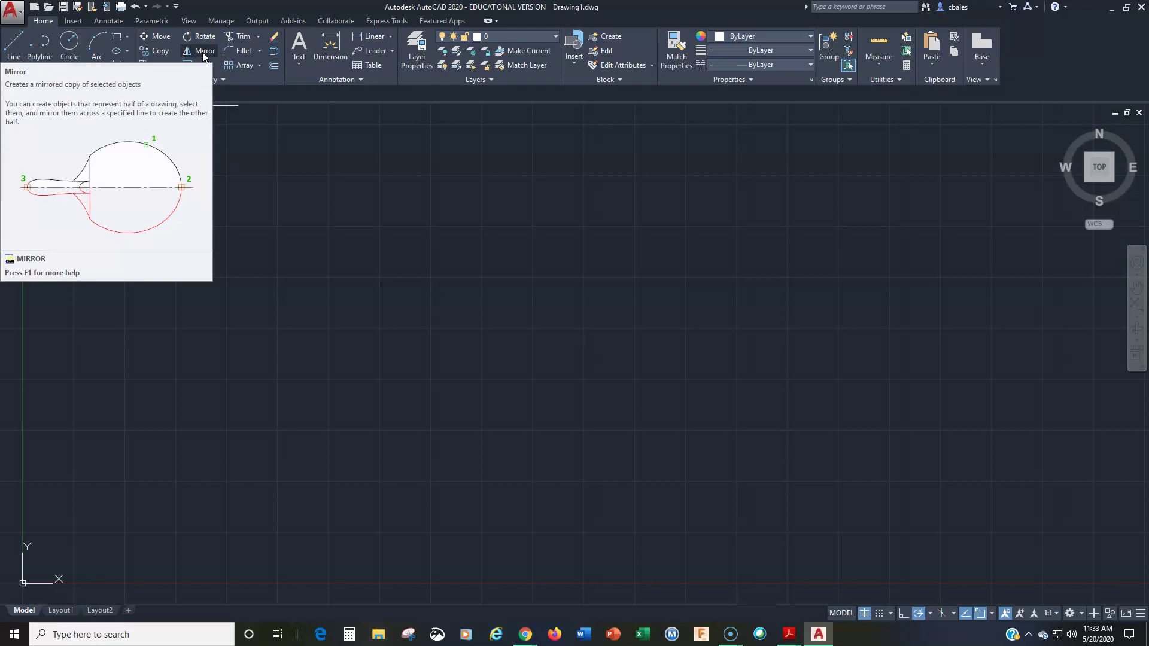
Step: Switch to the Start page and back to Drawing1
left_click(294, 176)
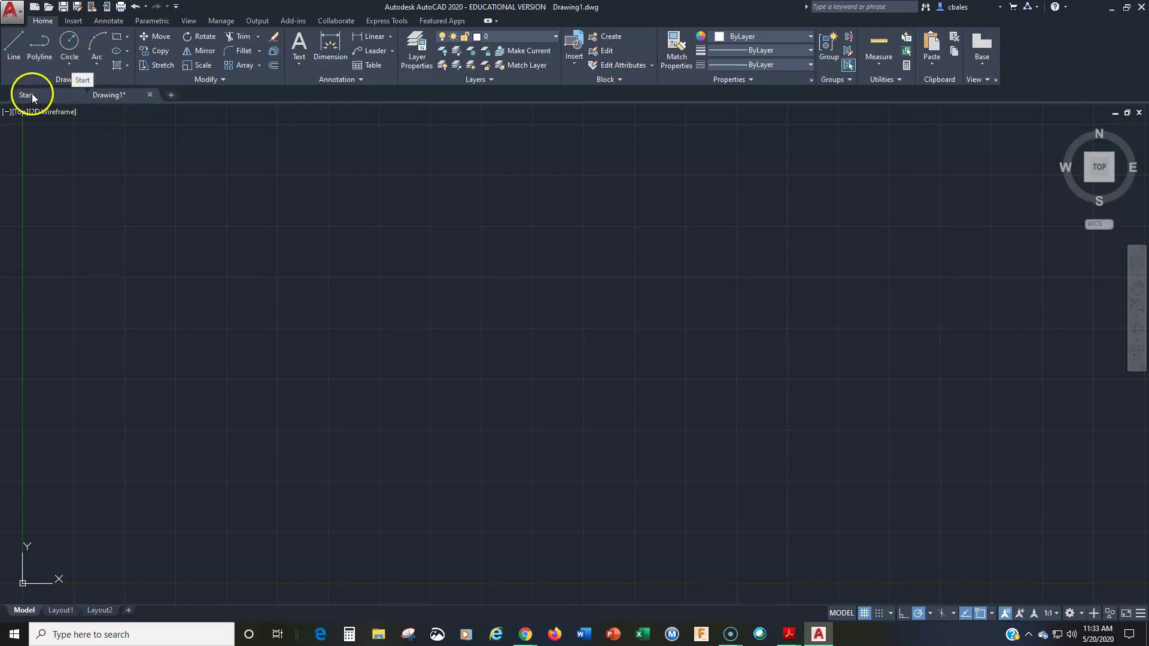
left_click(52, 95)
left_click(118, 95)
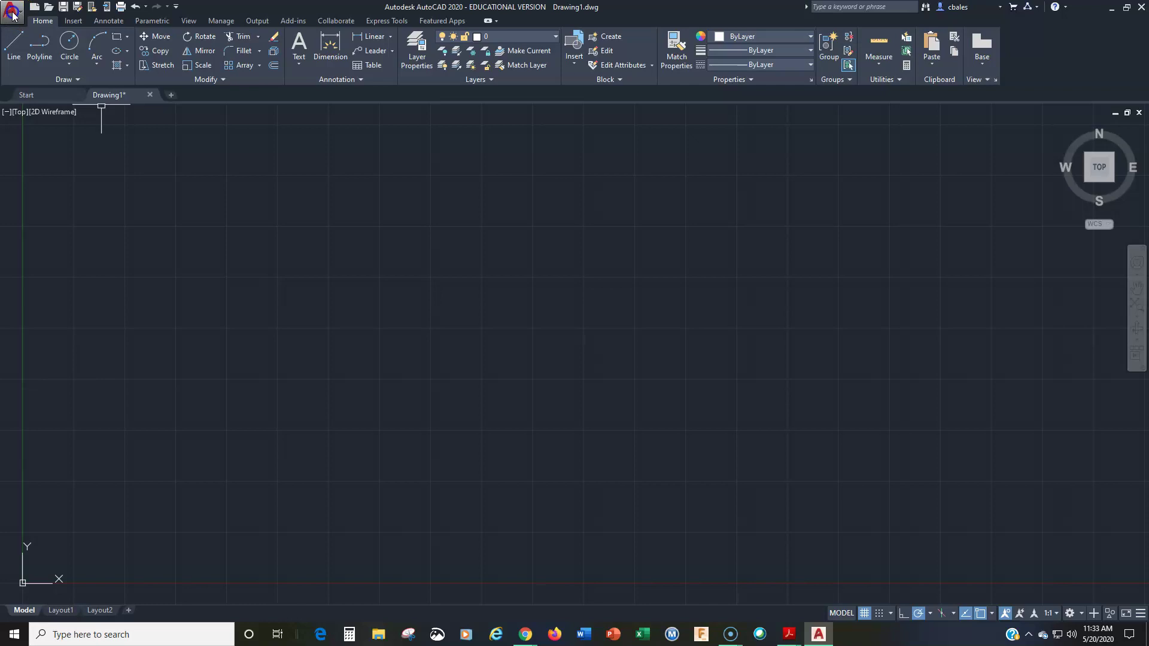
Step: Examine the application's file commands, including the New, Open, Save As, Print and Close options, without running any
left_click(14, 12)
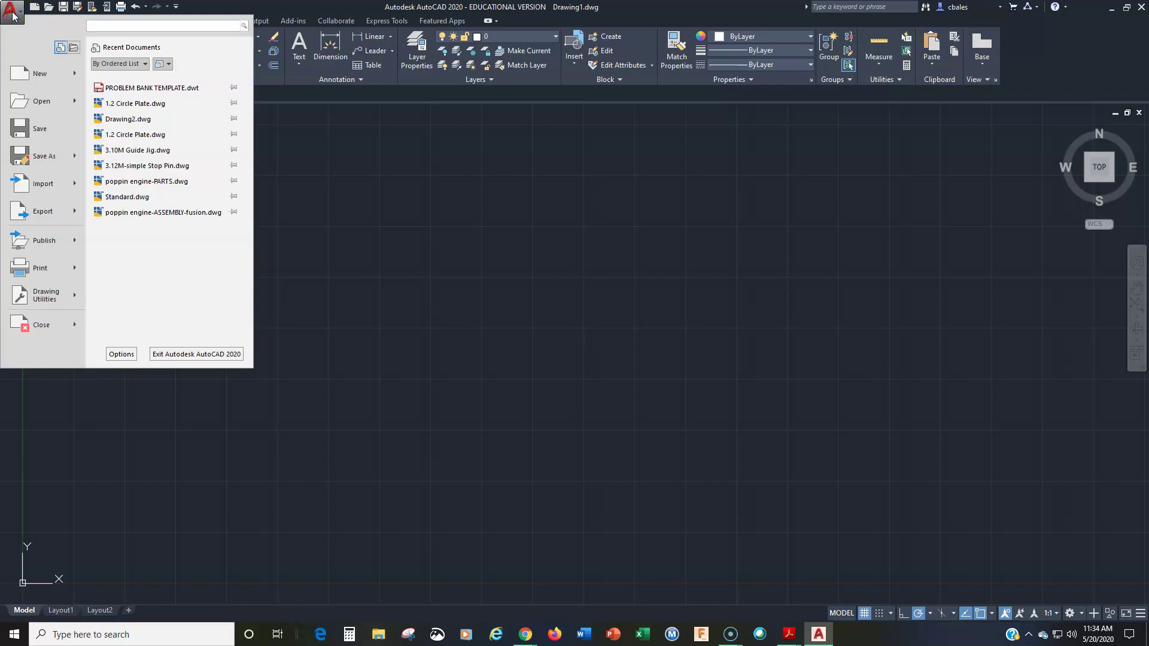
left_click(45, 77)
left_click(52, 106)
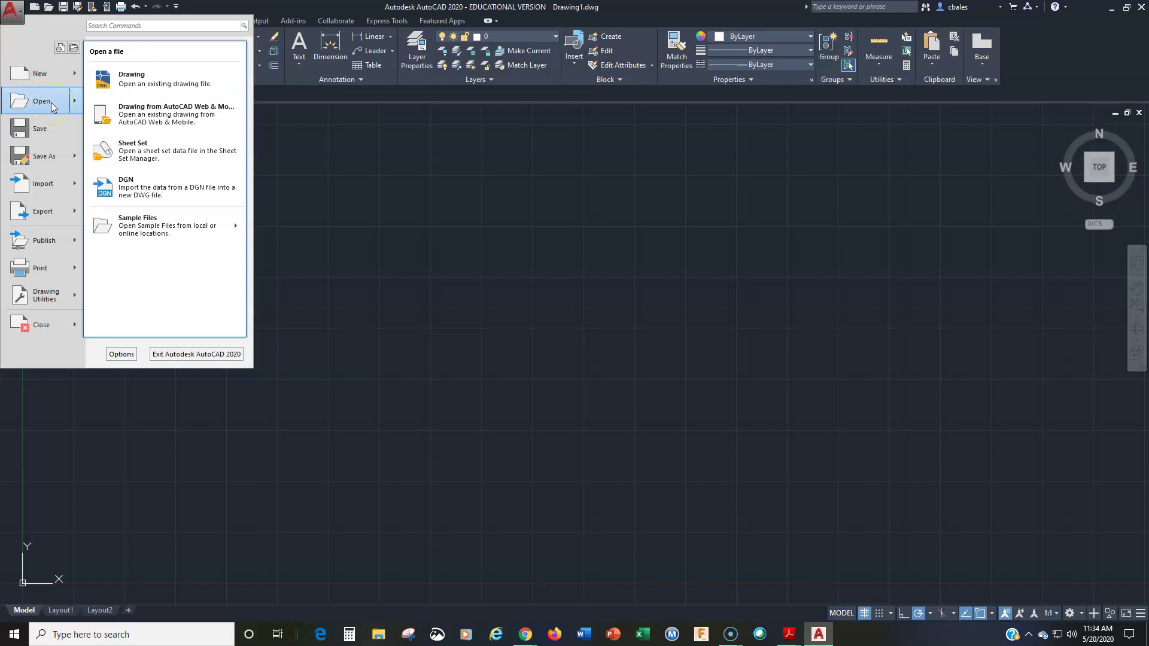
left_click(52, 157)
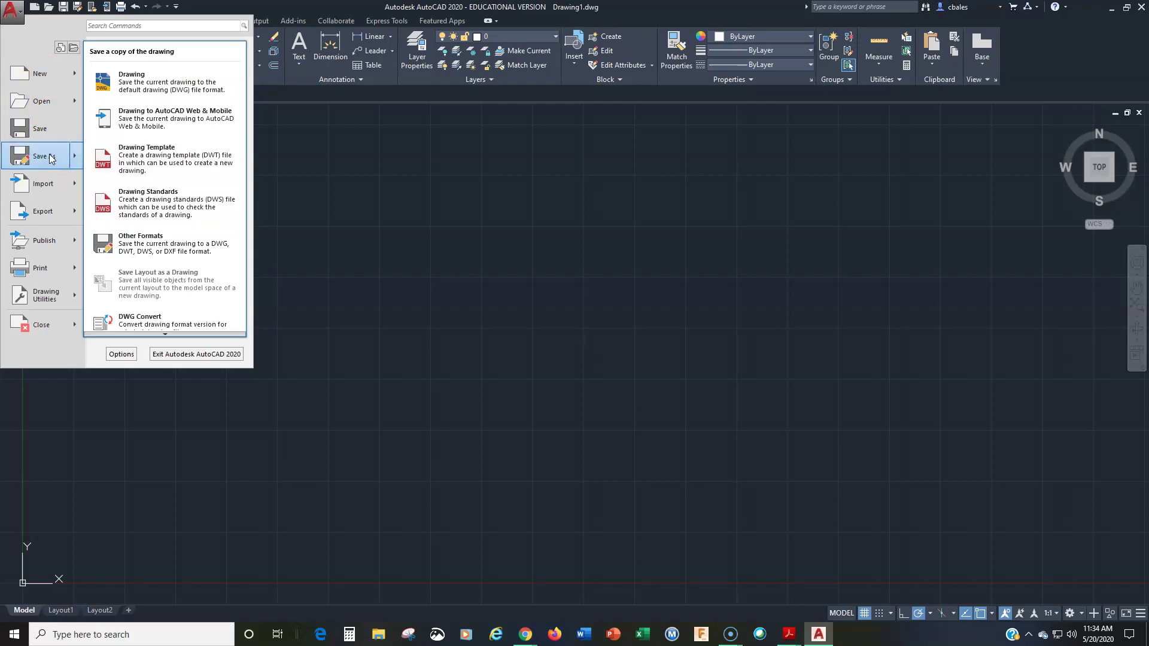
left_click(41, 276)
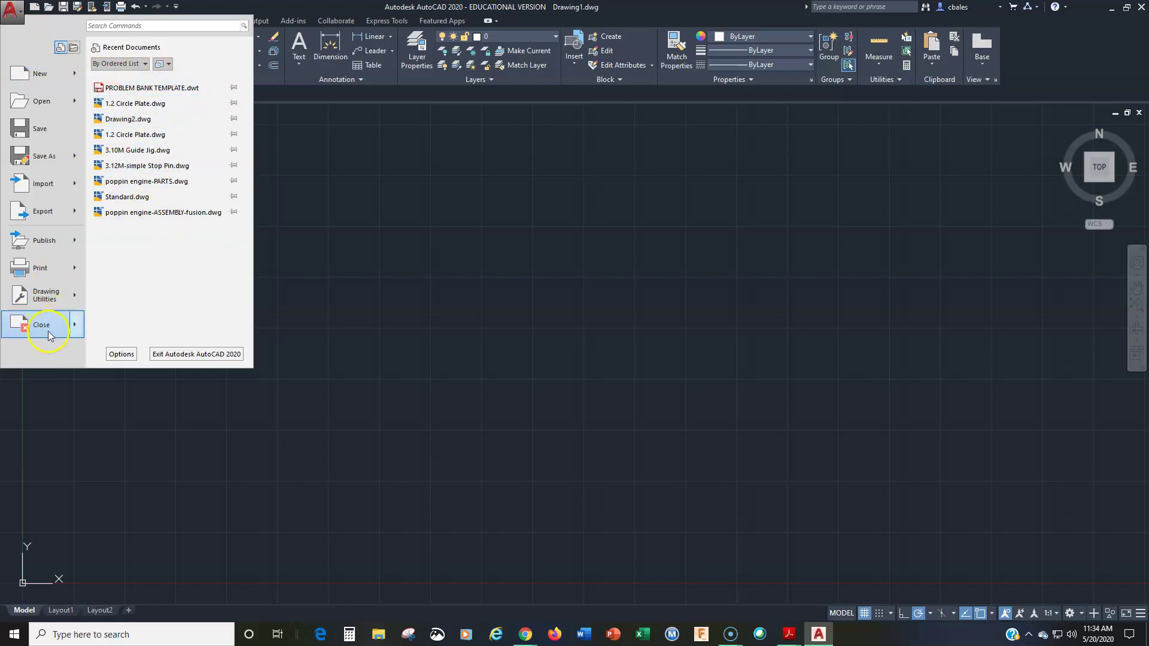
mouse_move(52, 333)
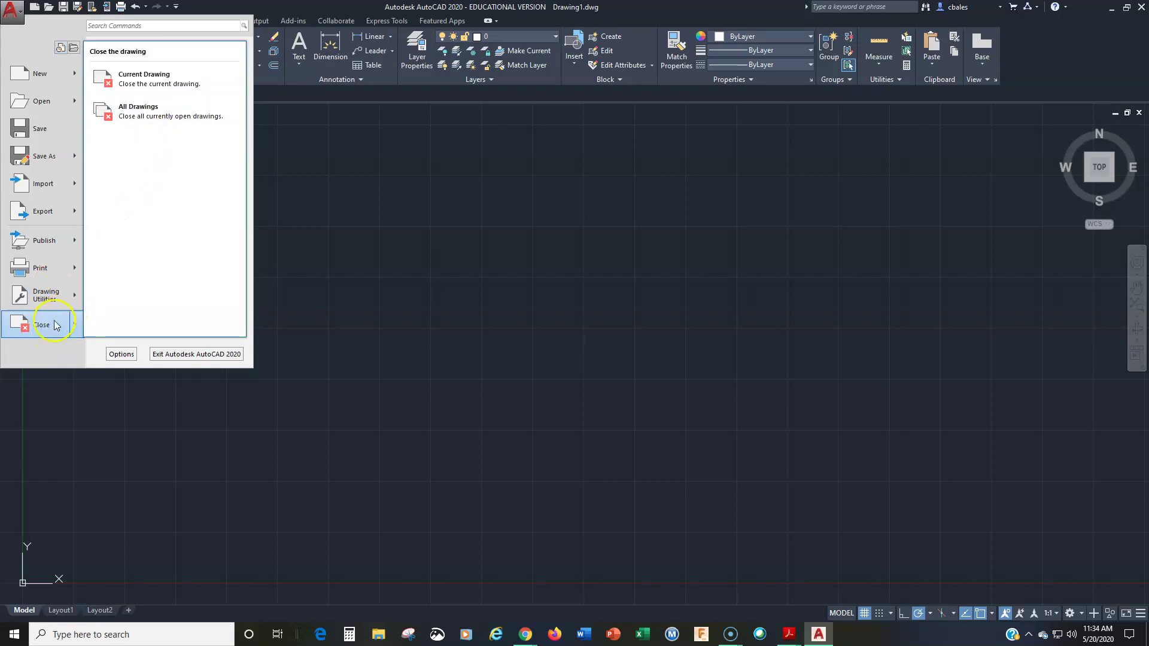
left_click(22, 41)
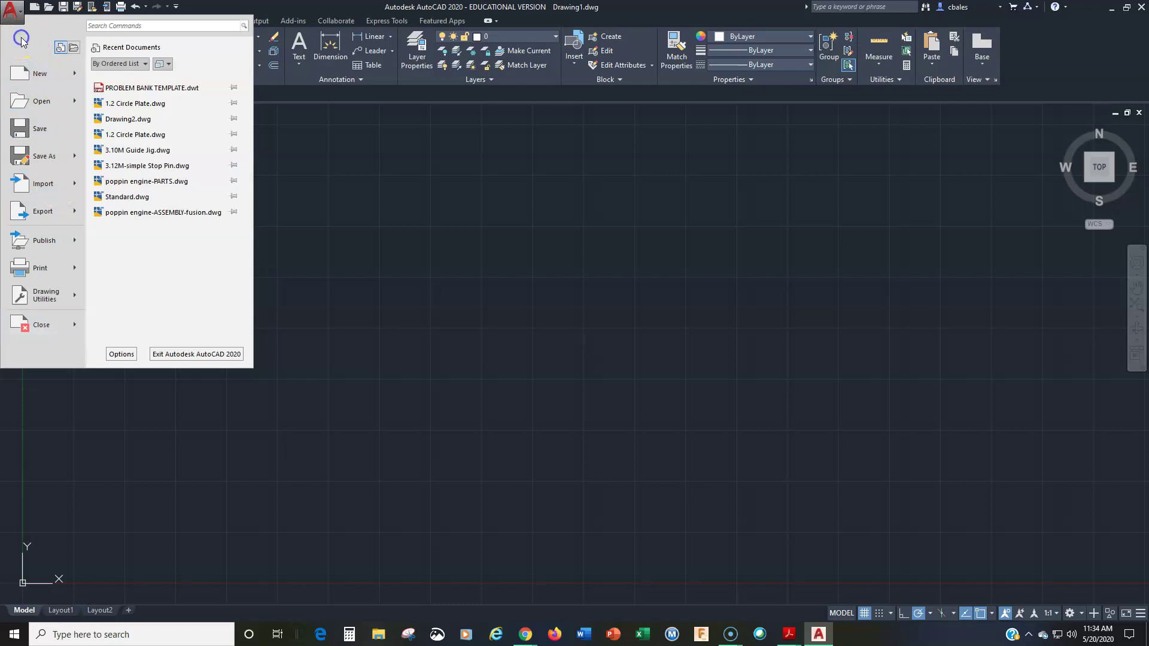
left_click(368, 196)
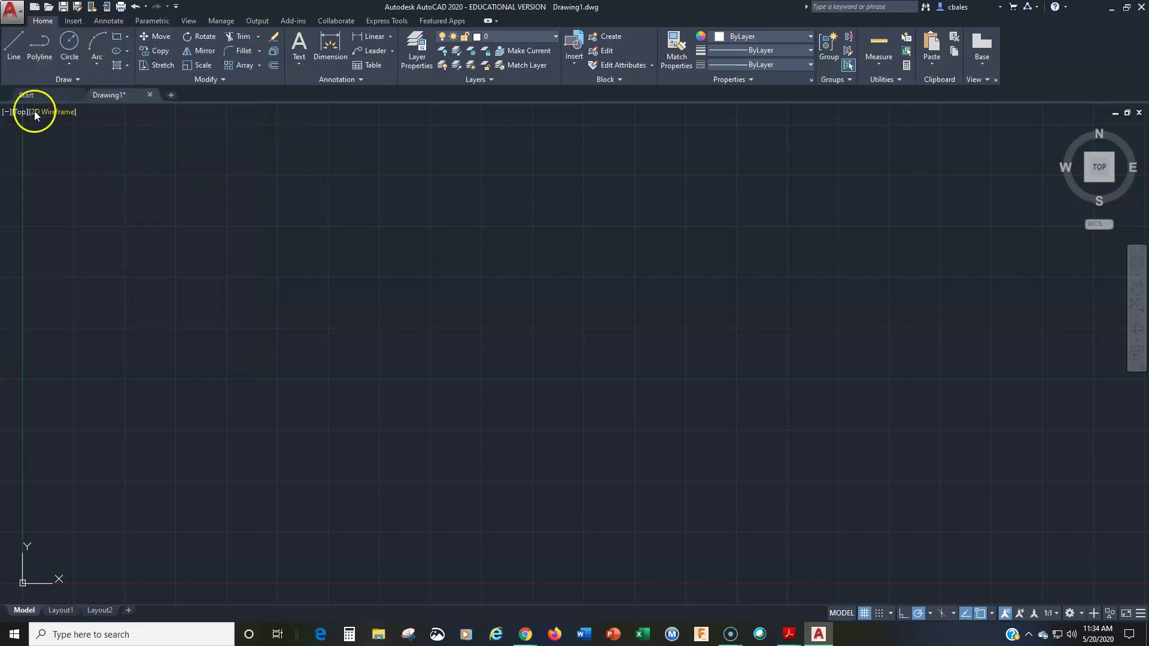
Step: Alternate twice between the Start page with its template and recent document choices and the open Drawing1
left_click(46, 94)
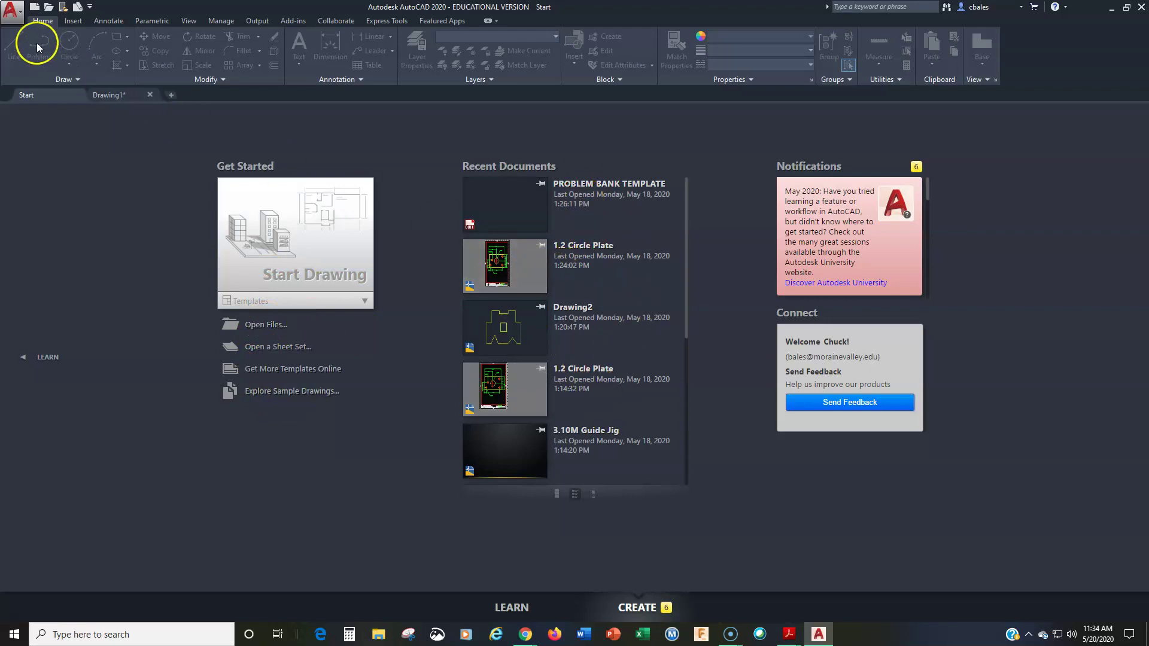
mouse_move(105, 95)
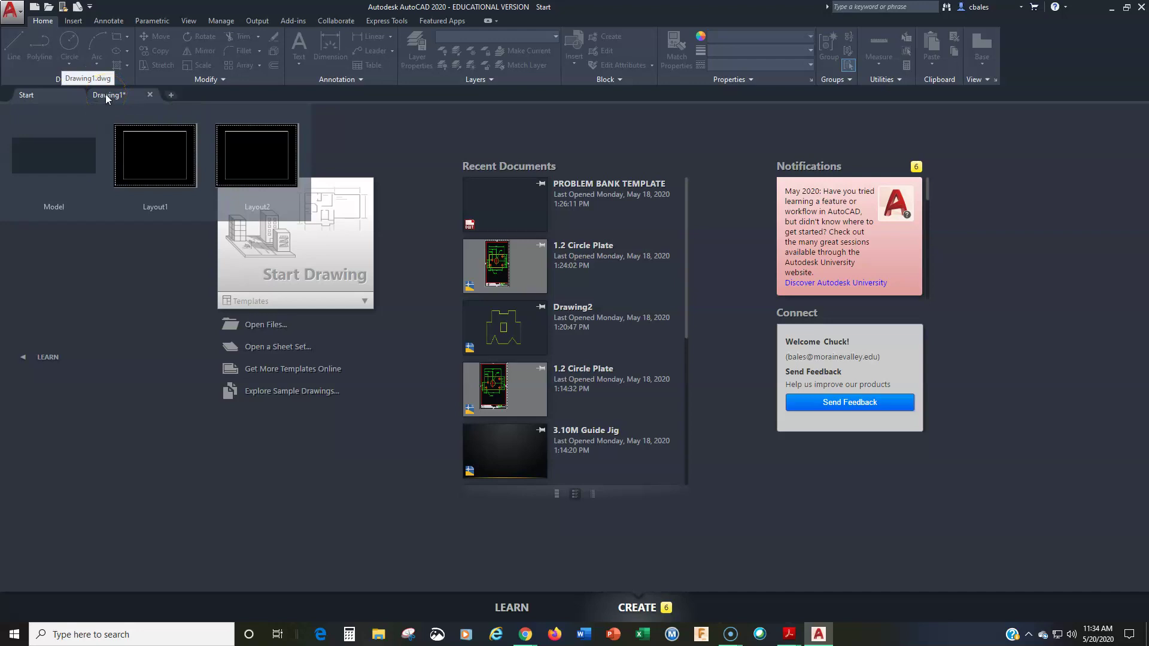
left_click(105, 95)
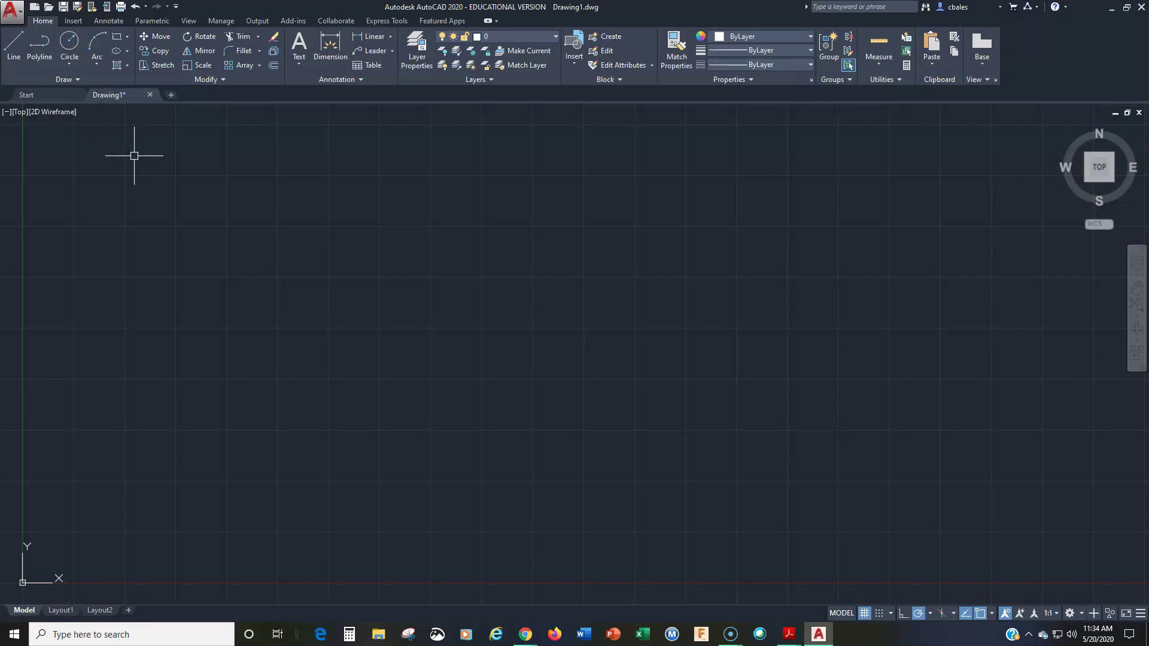
left_click(46, 97)
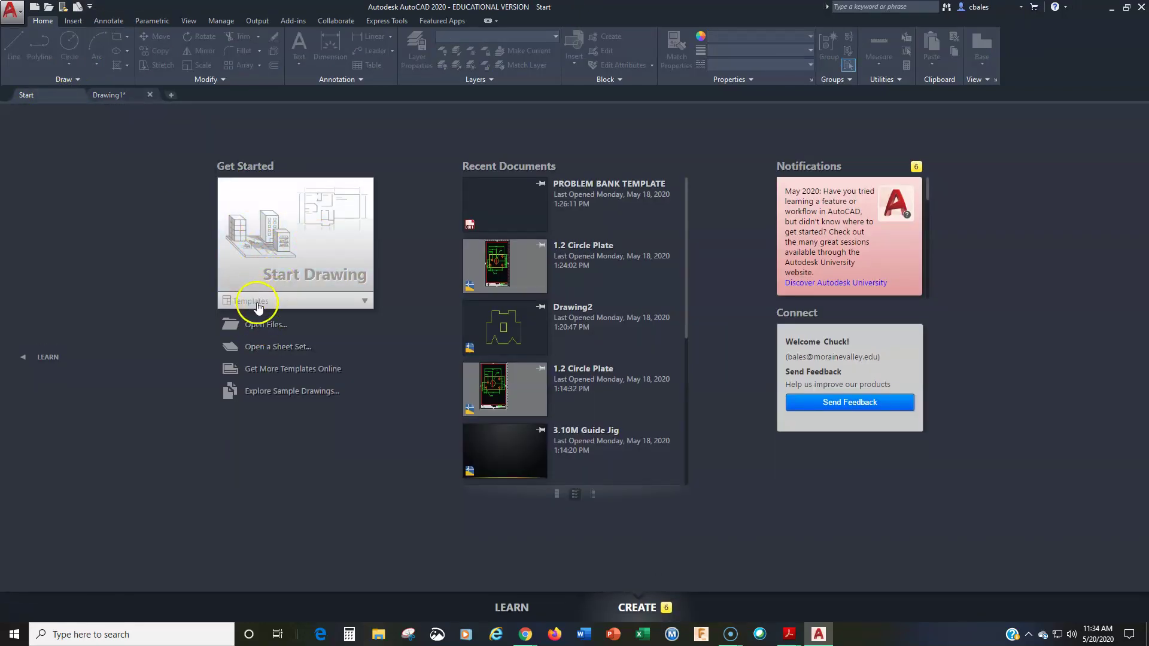
left_click(116, 97)
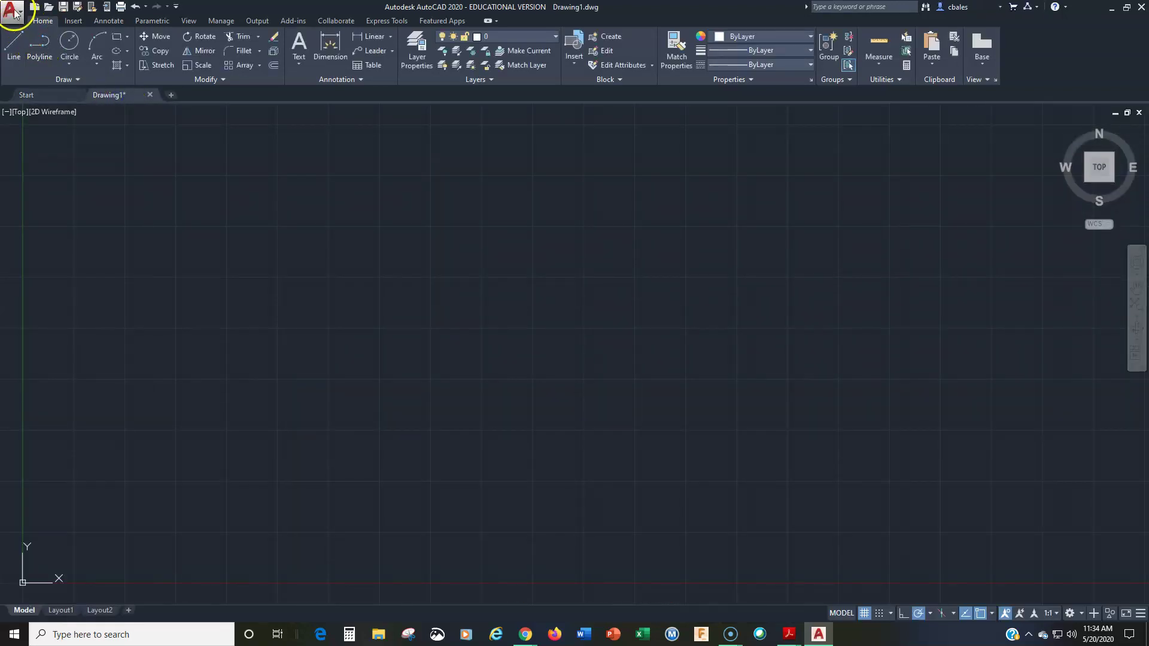
Step: Examine the options for creating a new drawing or sheet set from the application's file commands, without starting either
left_click(12, 11)
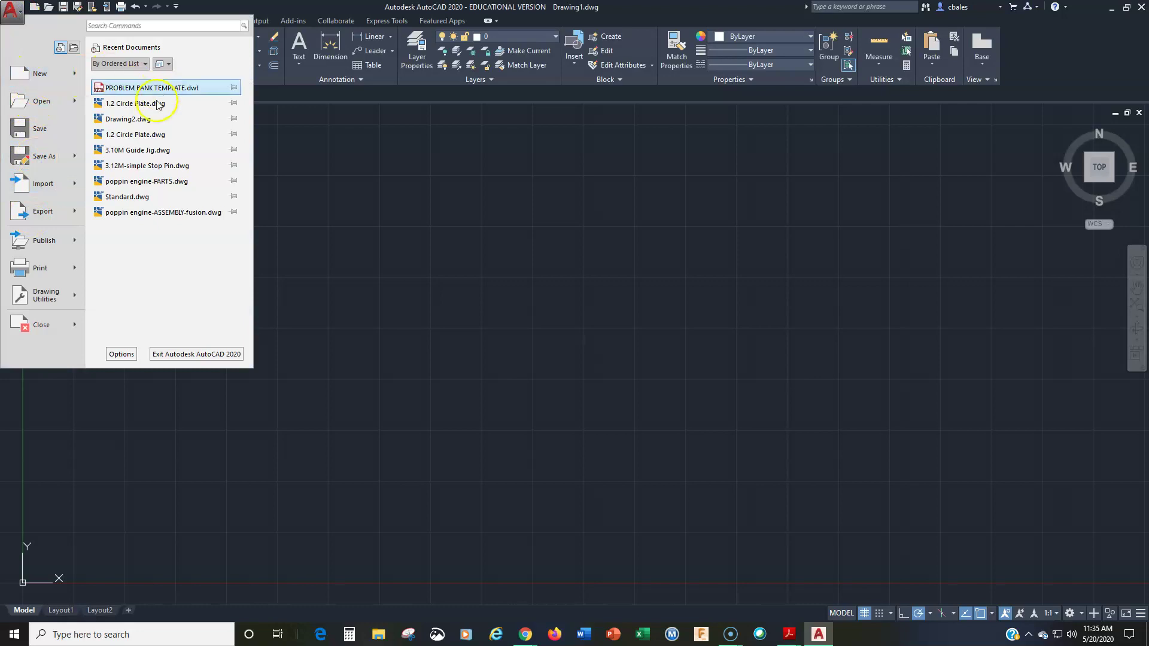
mouse_move(48, 80)
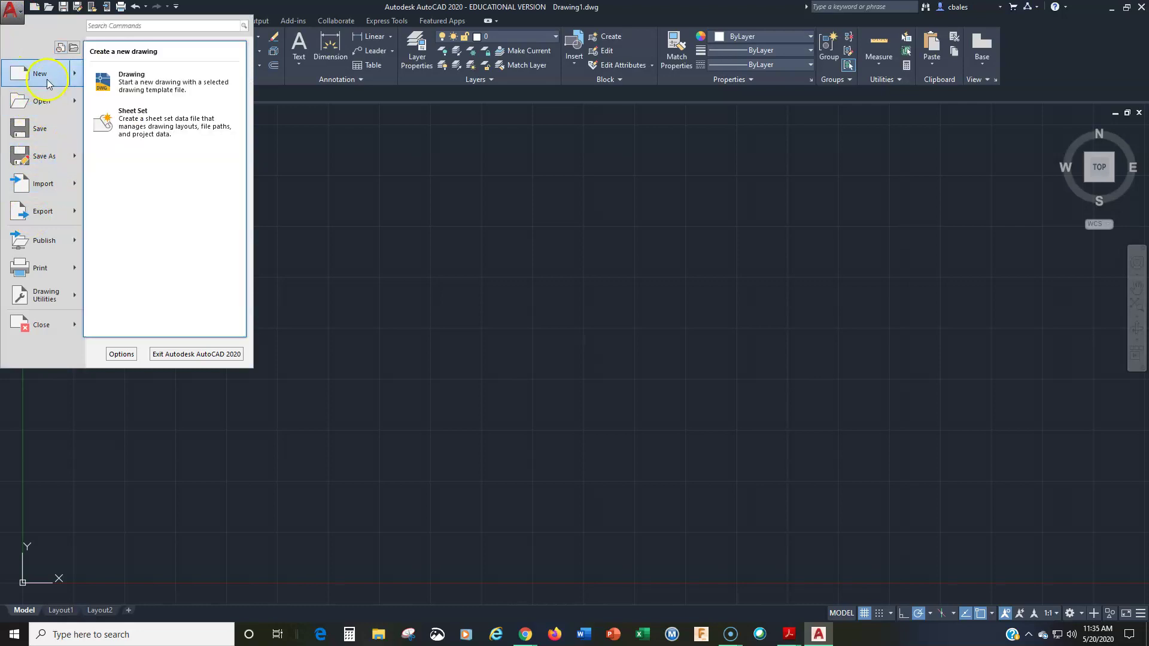
left_click(318, 213)
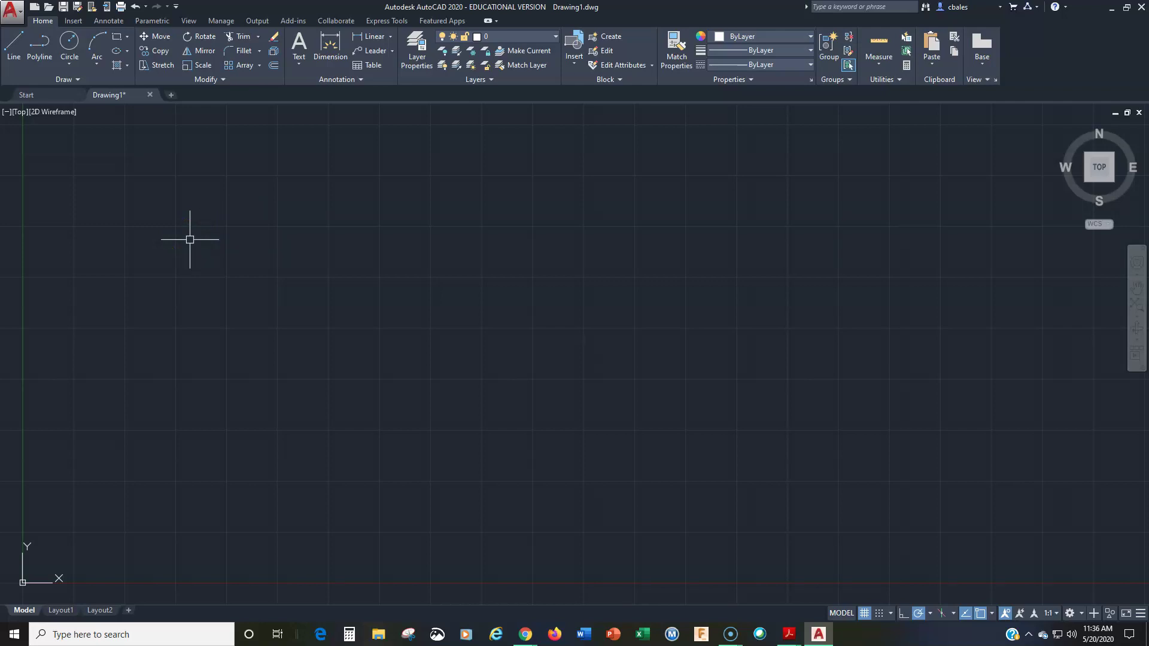
Step: Review the application's file commands, recent documents list and Options entry, then close the command list
left_click(10, 11)
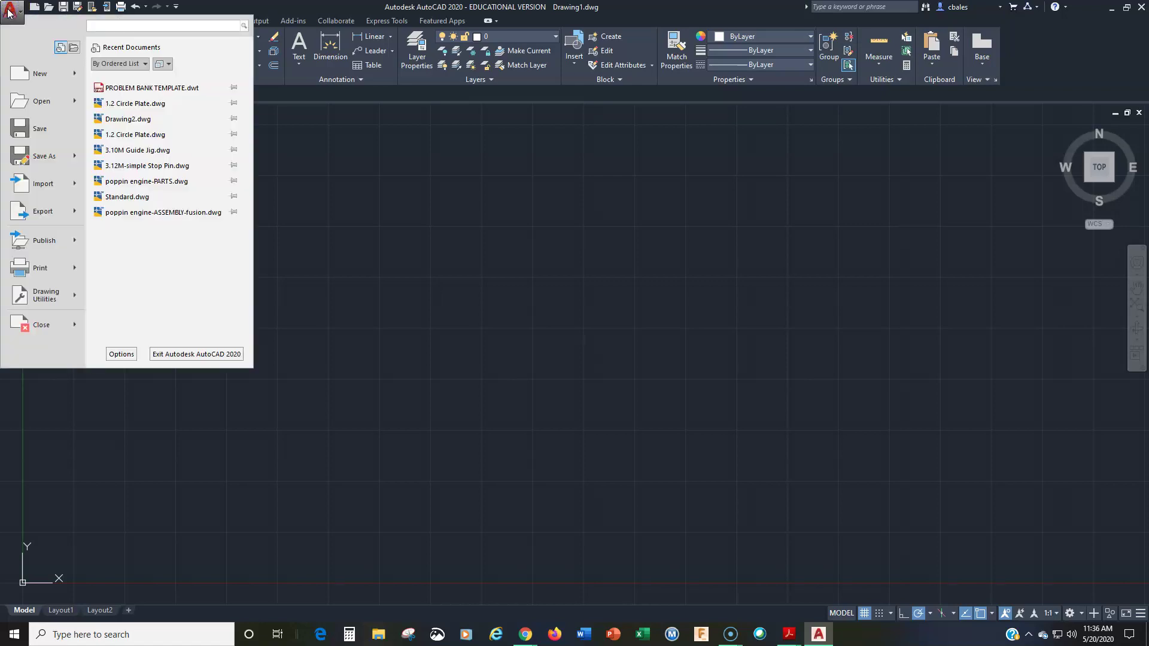
left_click(9, 12)
left_click(8, 12)
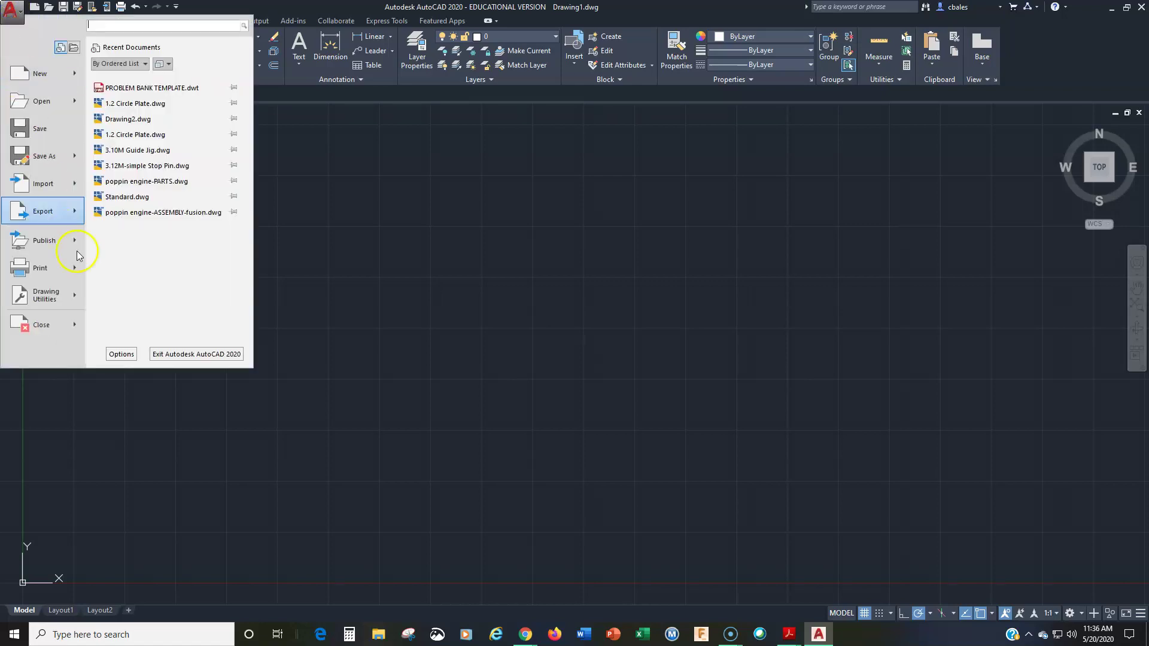
left_click(16, 17)
left_click(12, 12)
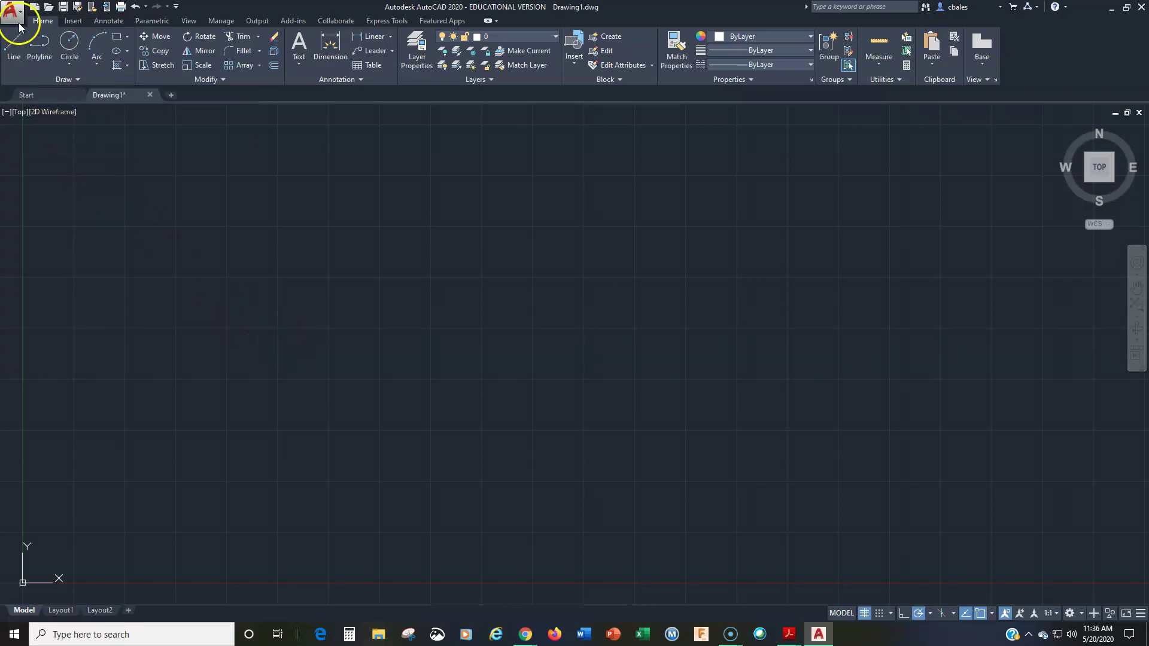
left_click(11, 11)
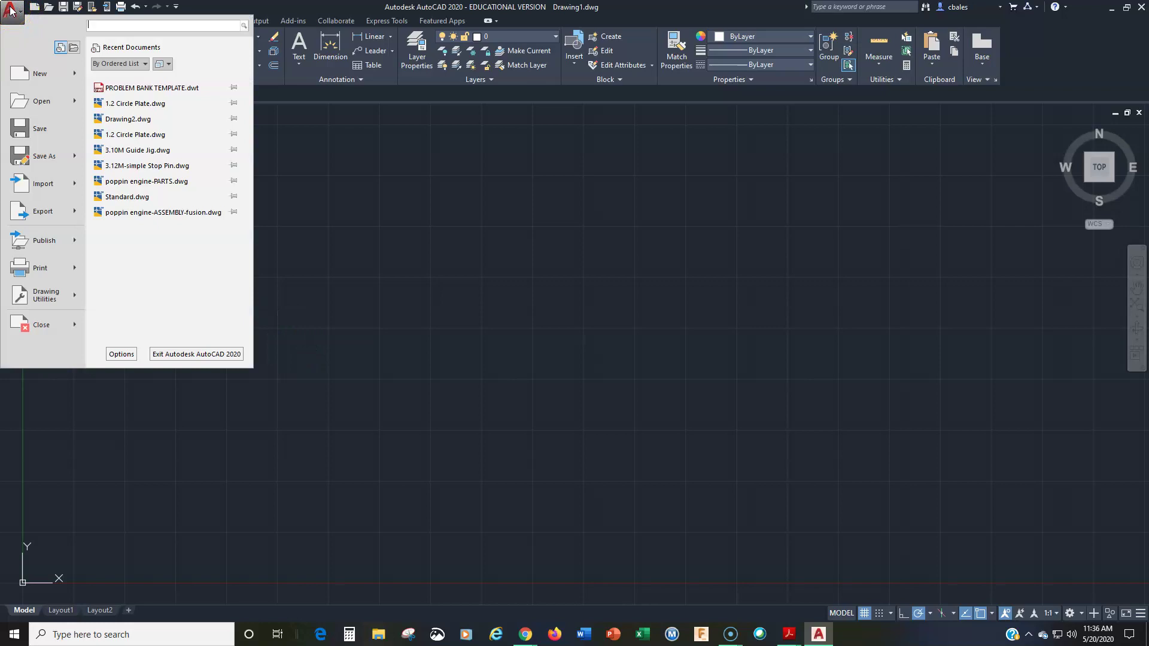
left_click(122, 355)
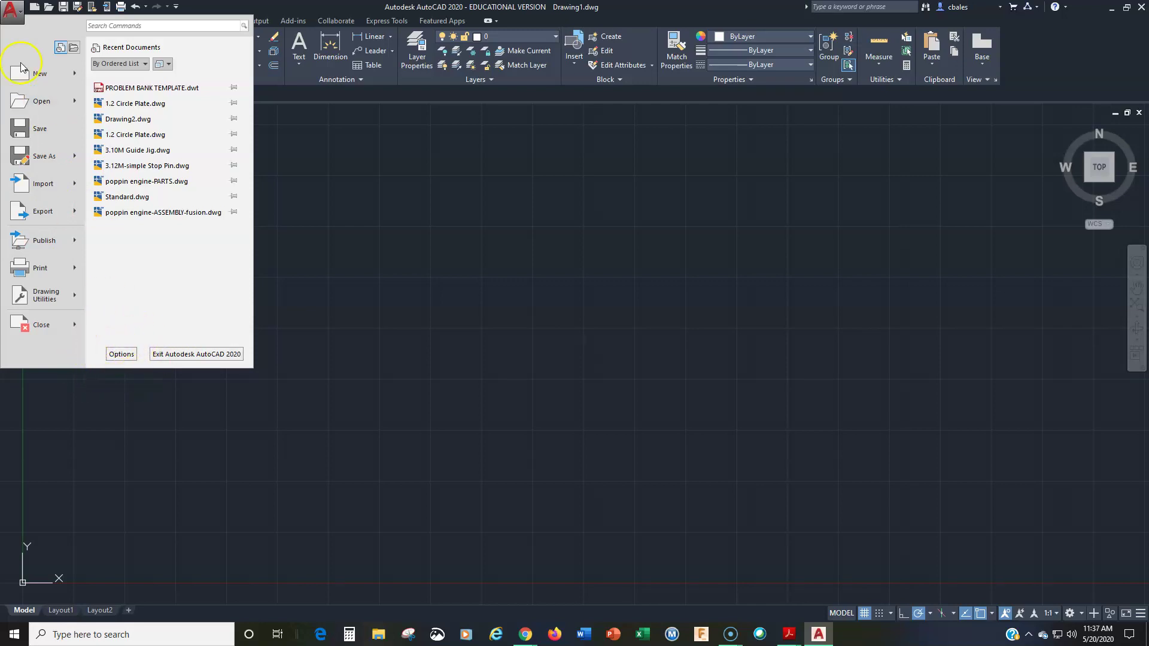
left_click(17, 18)
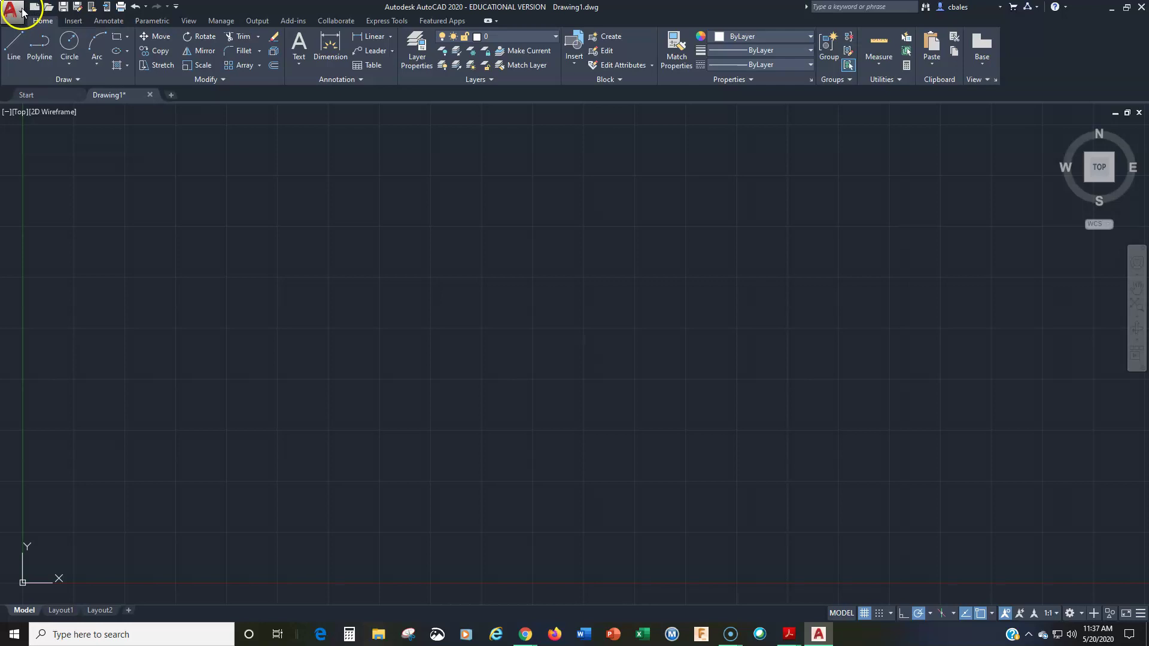
Step: Compare the ways to start a drawing from the file commands, Start page and New Drawing control, then return to Drawing1
left_click(11, 8)
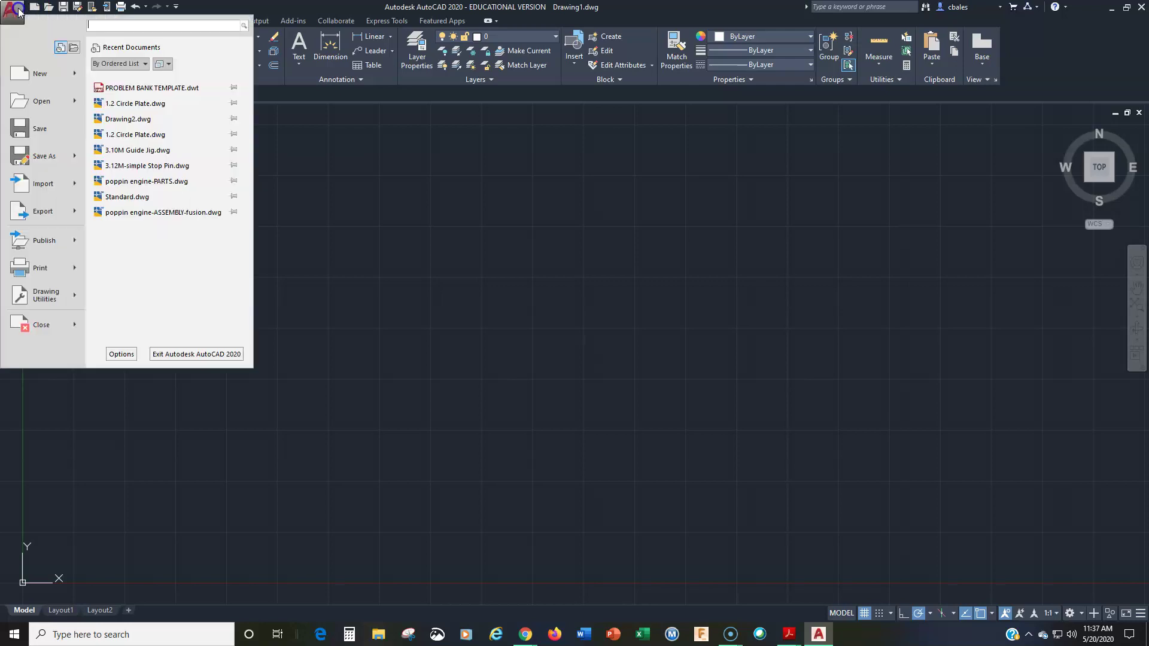
left_click(36, 81)
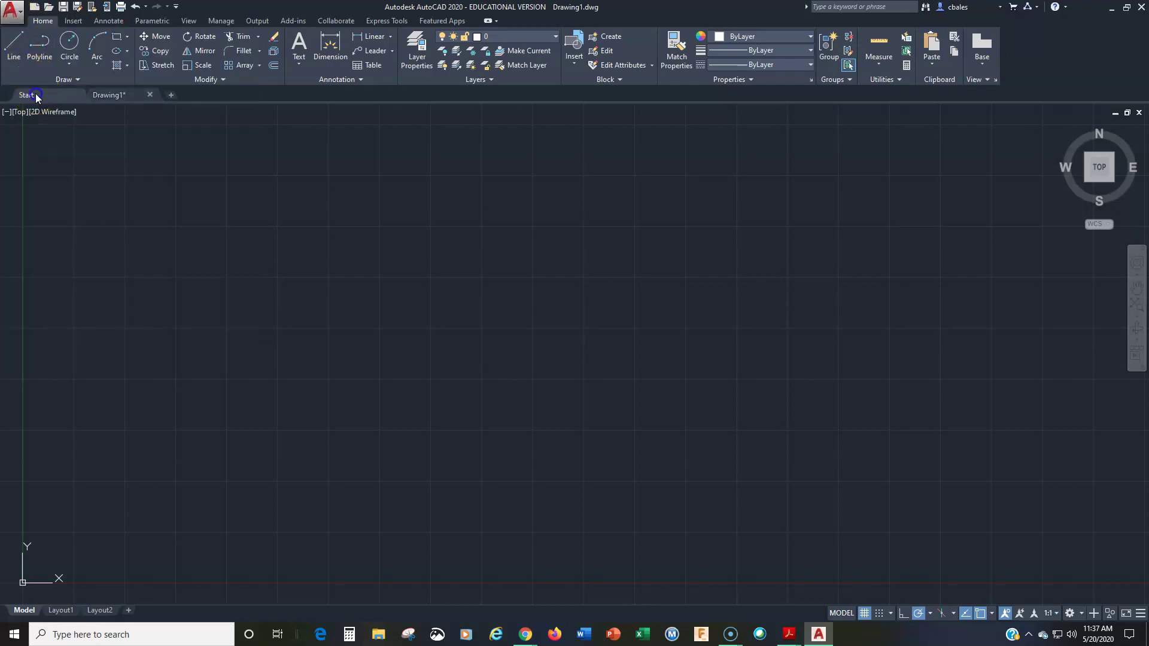
left_click(34, 94)
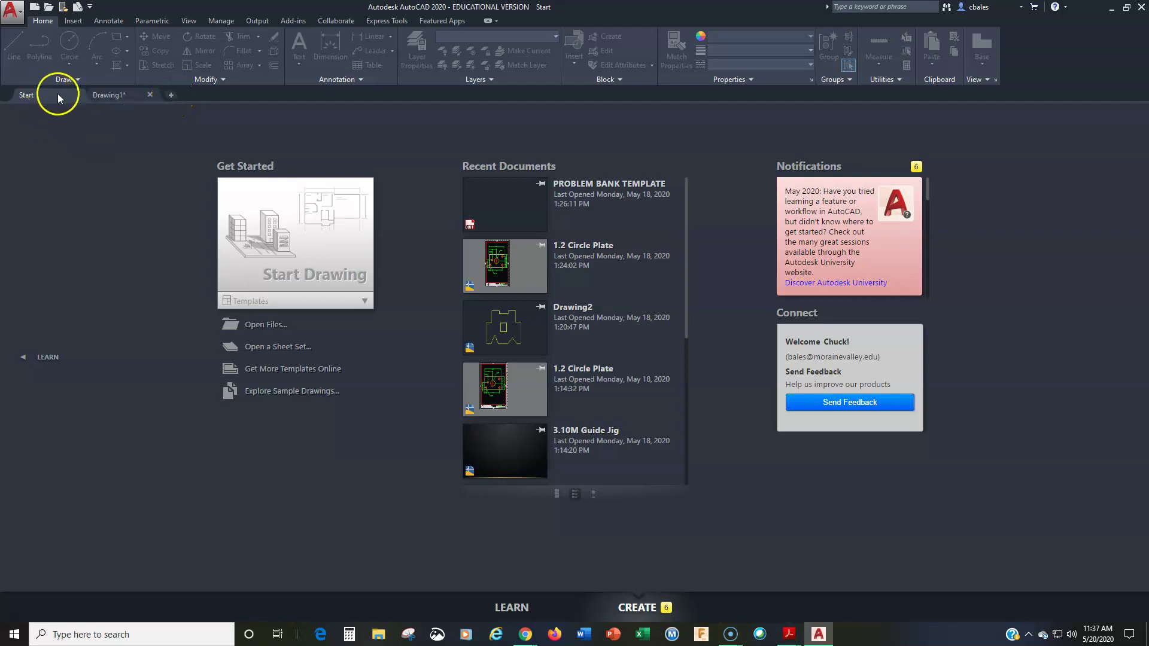
left_click(111, 95)
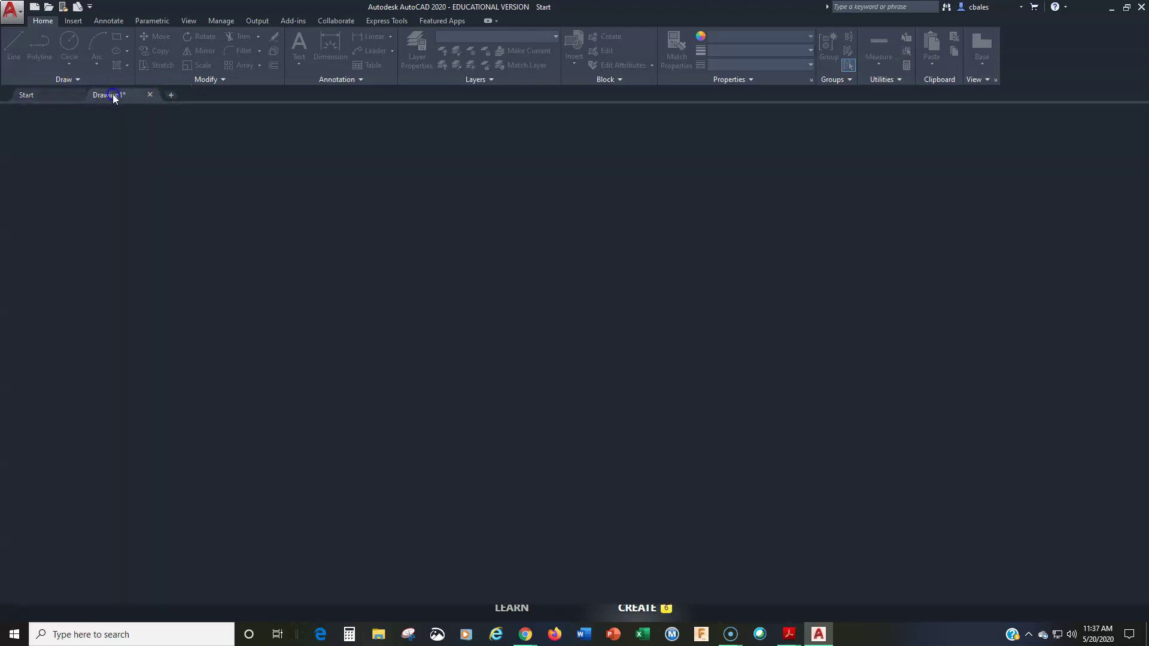
left_click(12, 13)
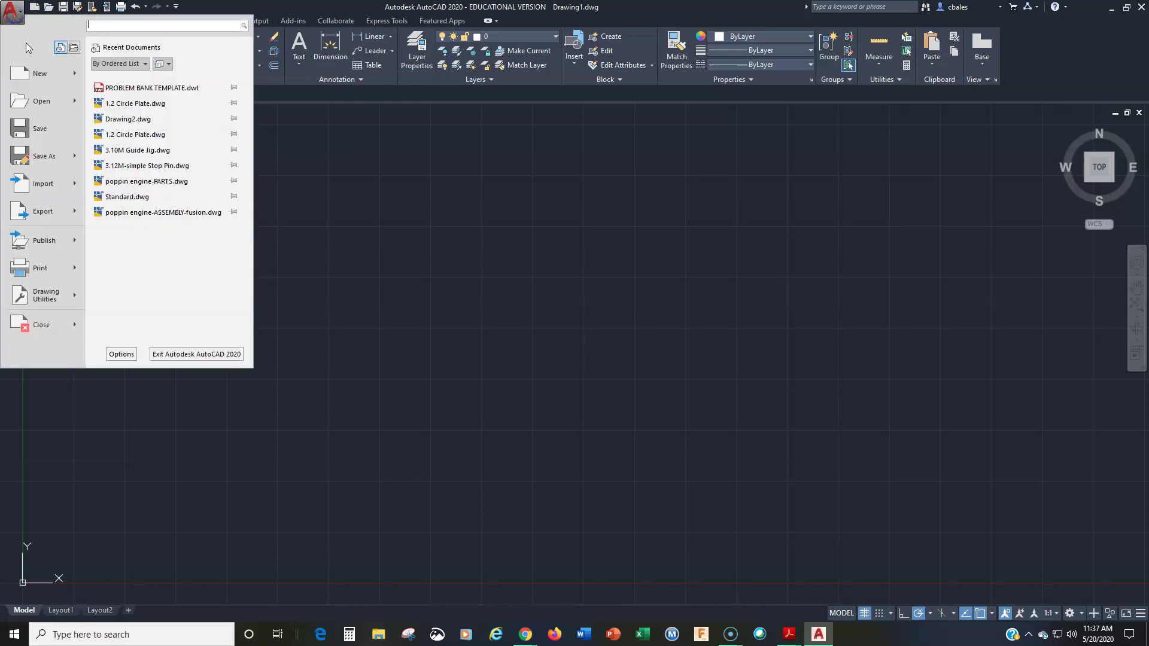
left_click(13, 14)
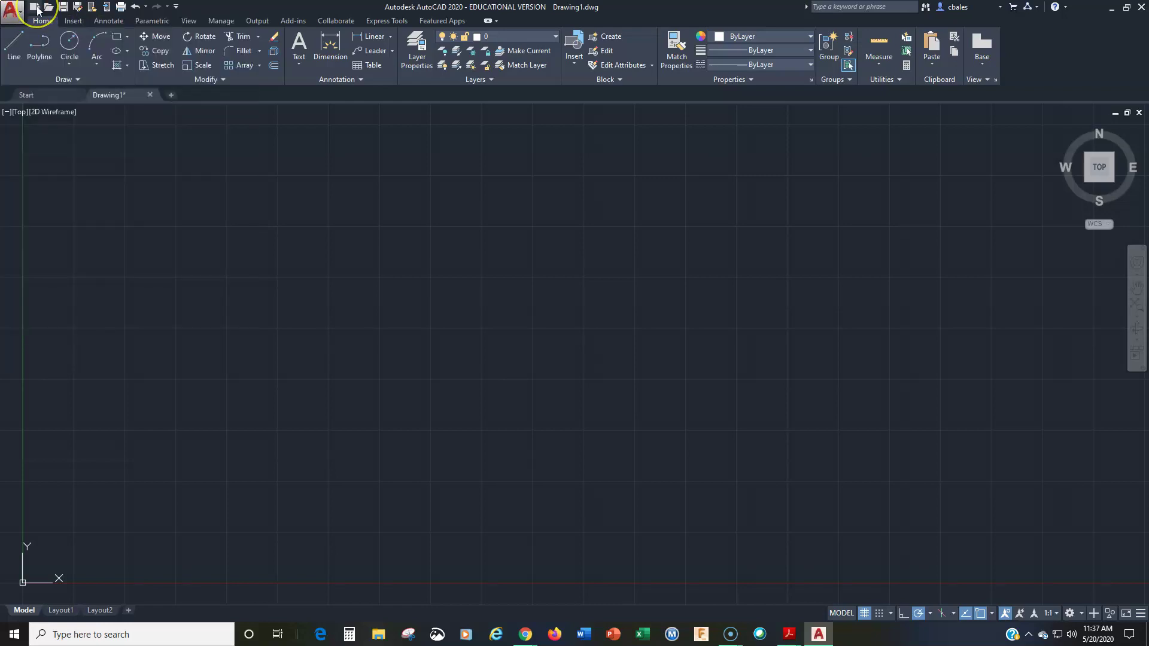
left_click(46, 95)
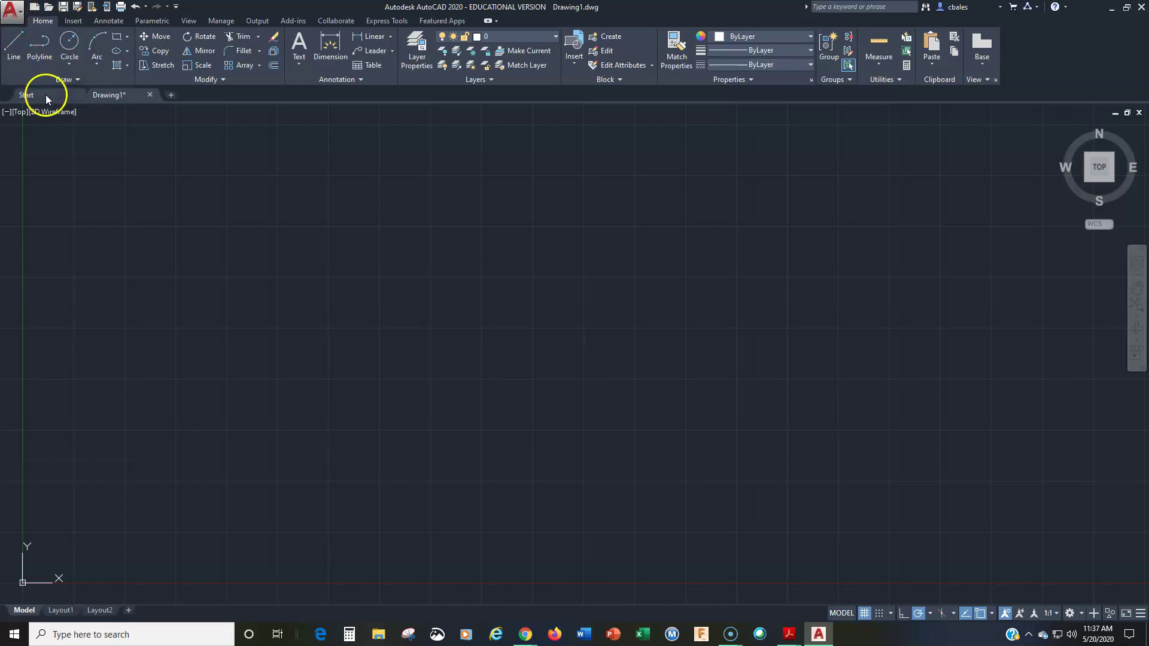
left_click(265, 249)
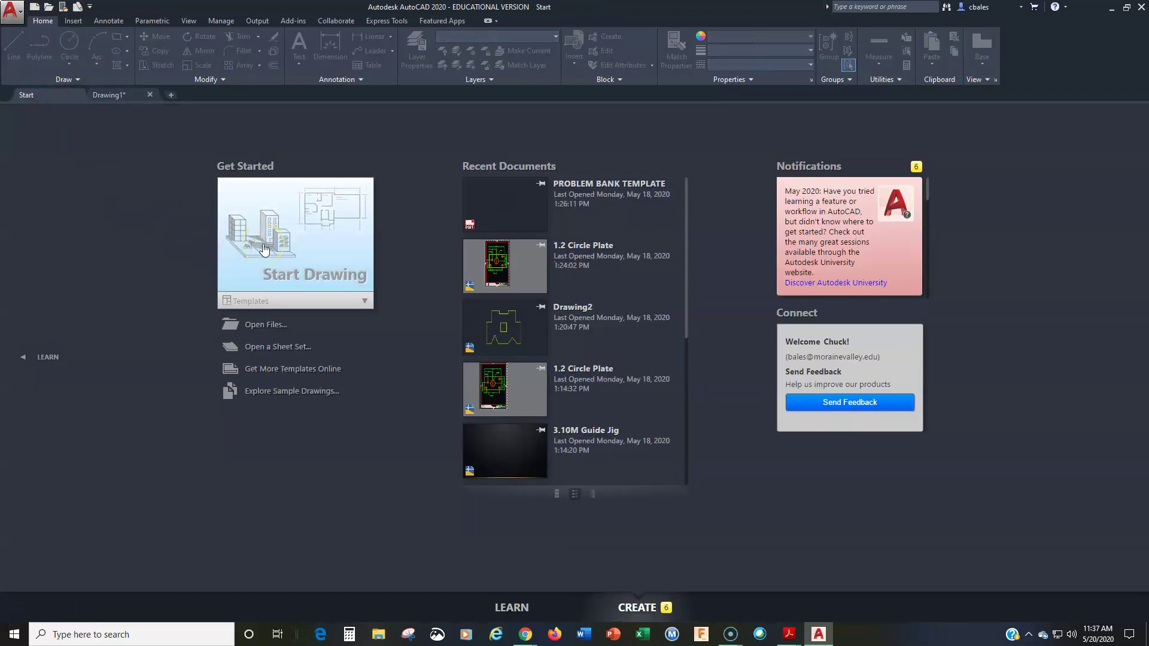
left_click(166, 95)
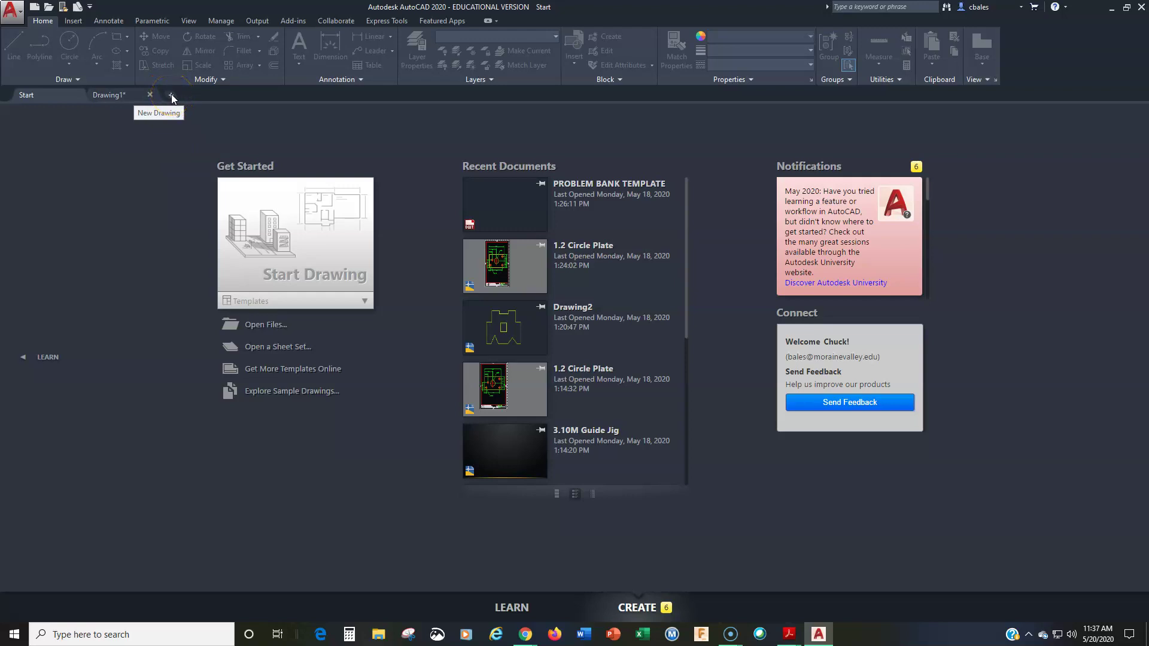
left_click(109, 94)
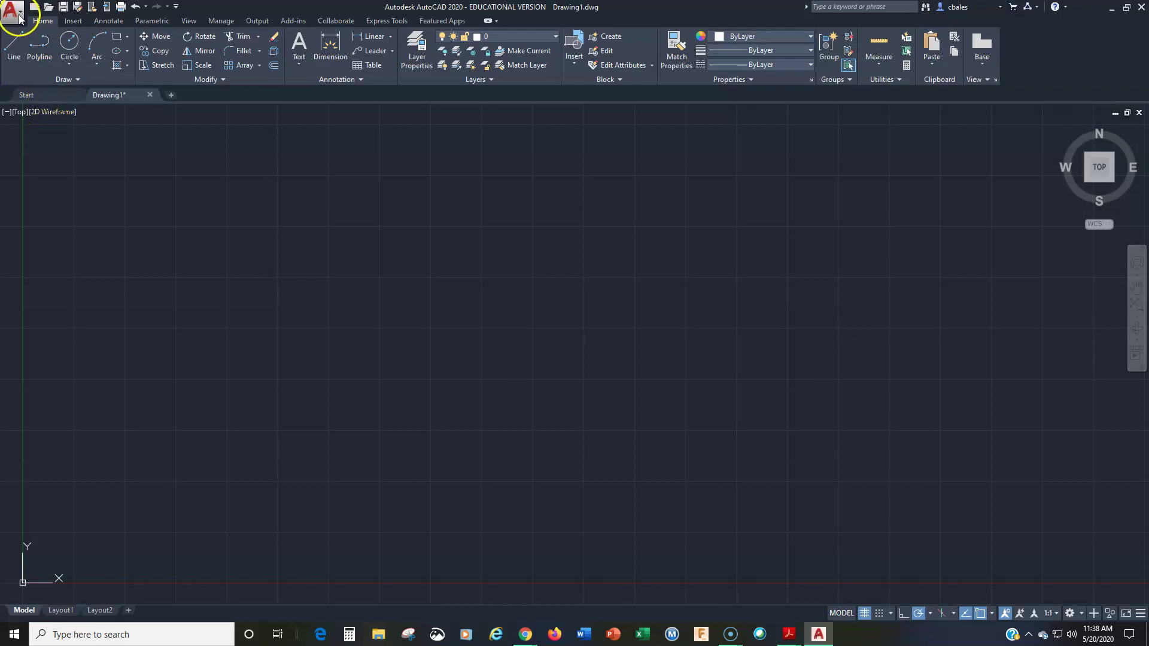
Step: Recheck the Drawing and Sheet Set choices under the New command, then return to the empty drawing area
left_click(16, 15)
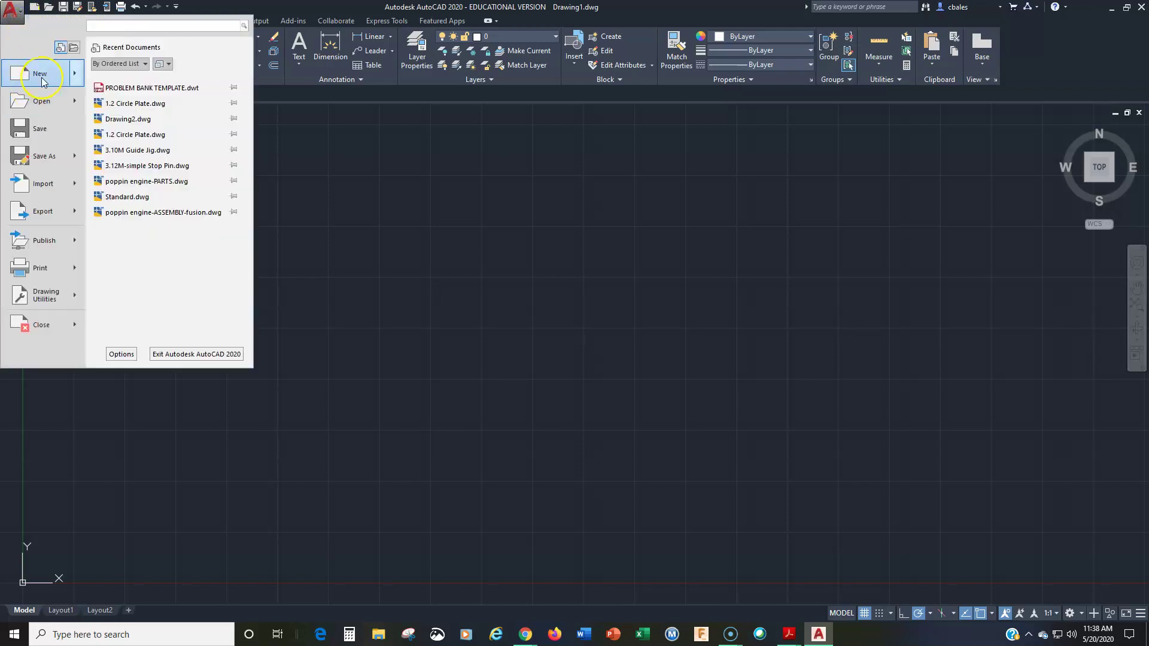
mouse_move(43, 81)
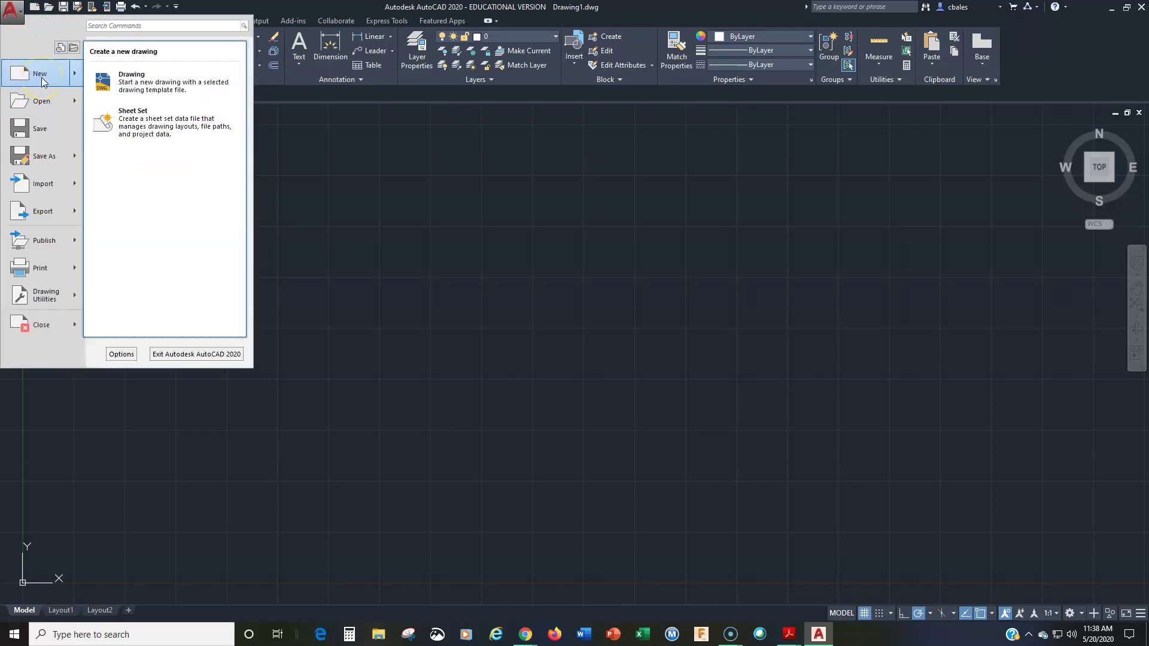
left_click(318, 185)
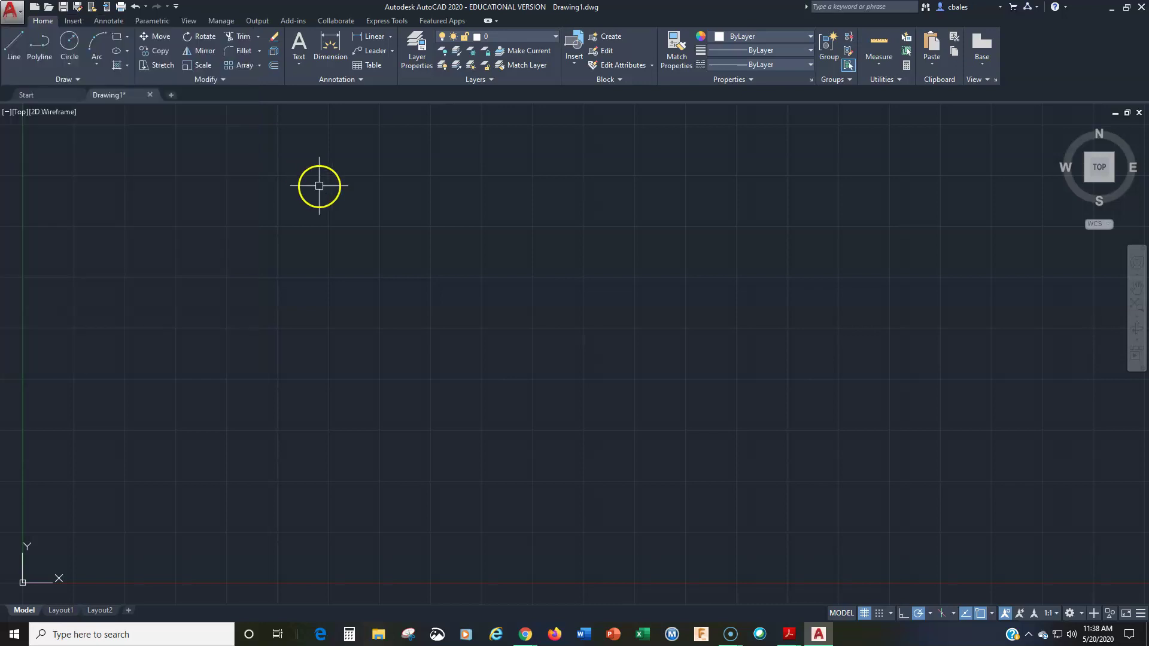
Step: Examine the quick access commands, including Save, Save As, Open from Web & Mobile and Undo, plus their customization list
left_click(63, 8)
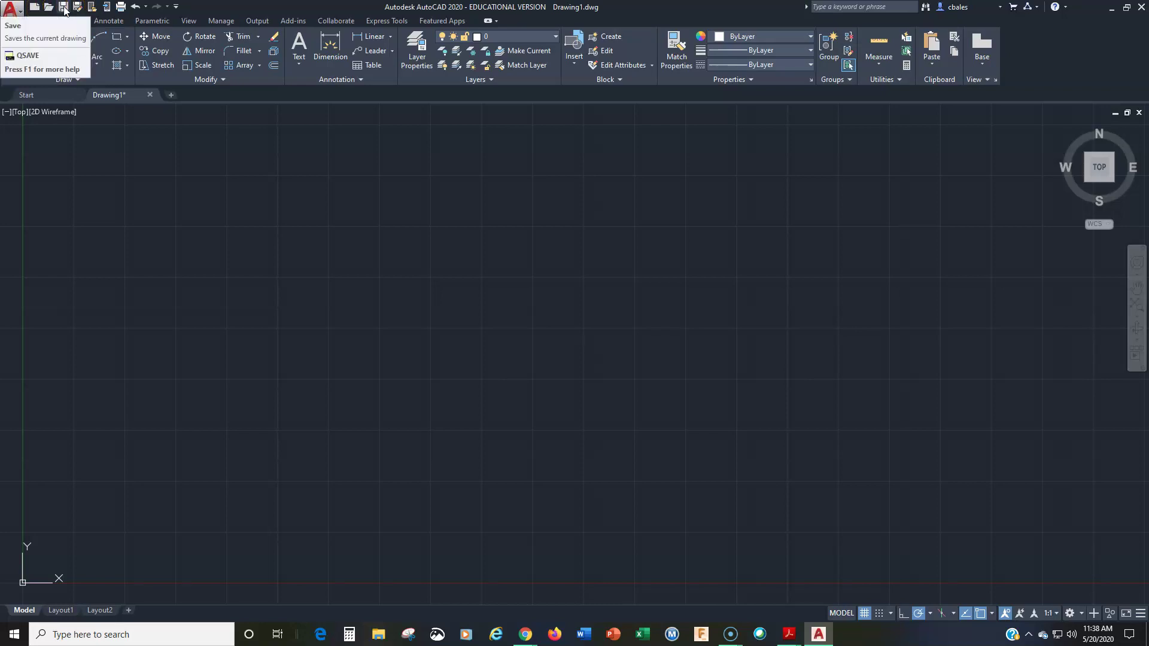
left_click(78, 8)
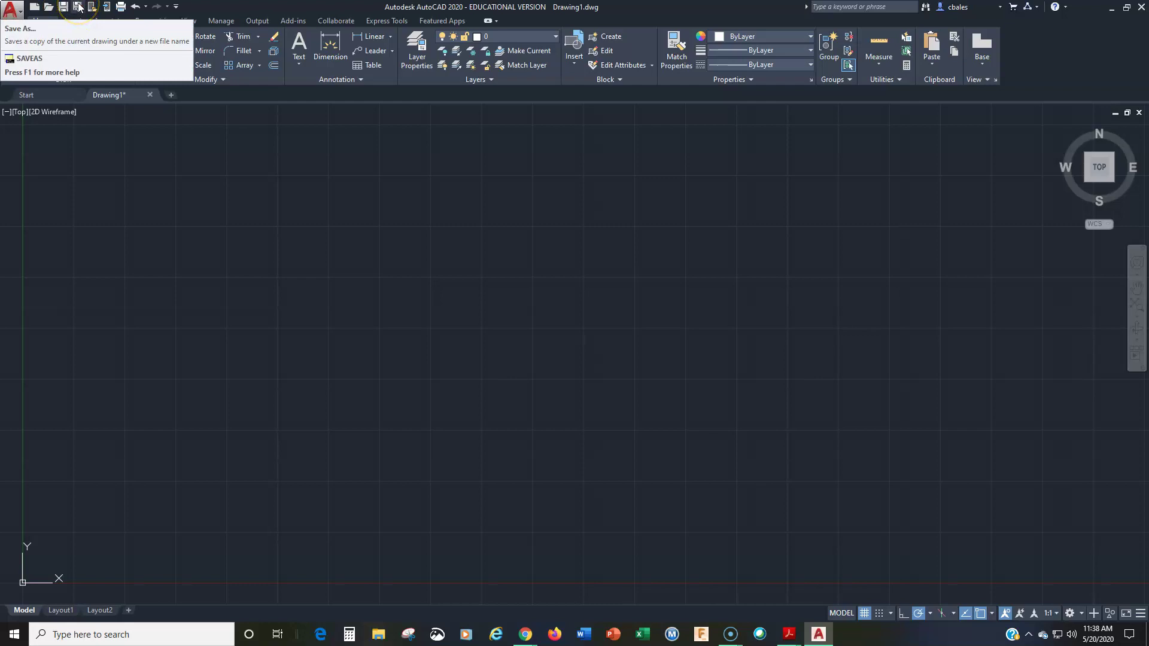
left_click(93, 9)
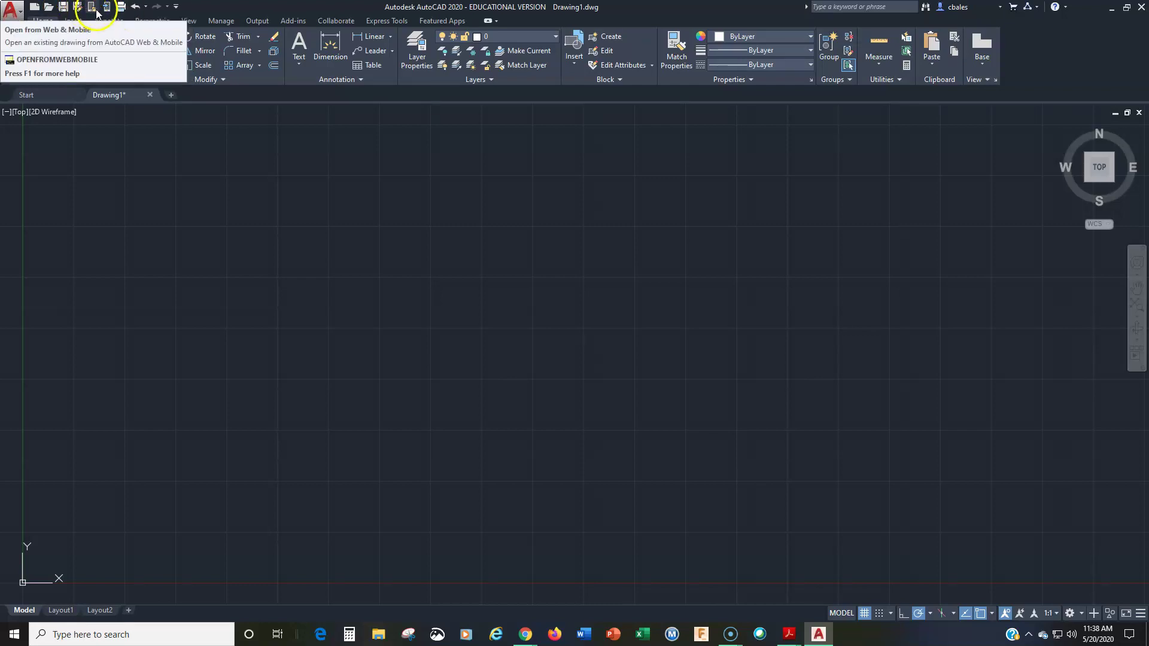
left_click(114, 9)
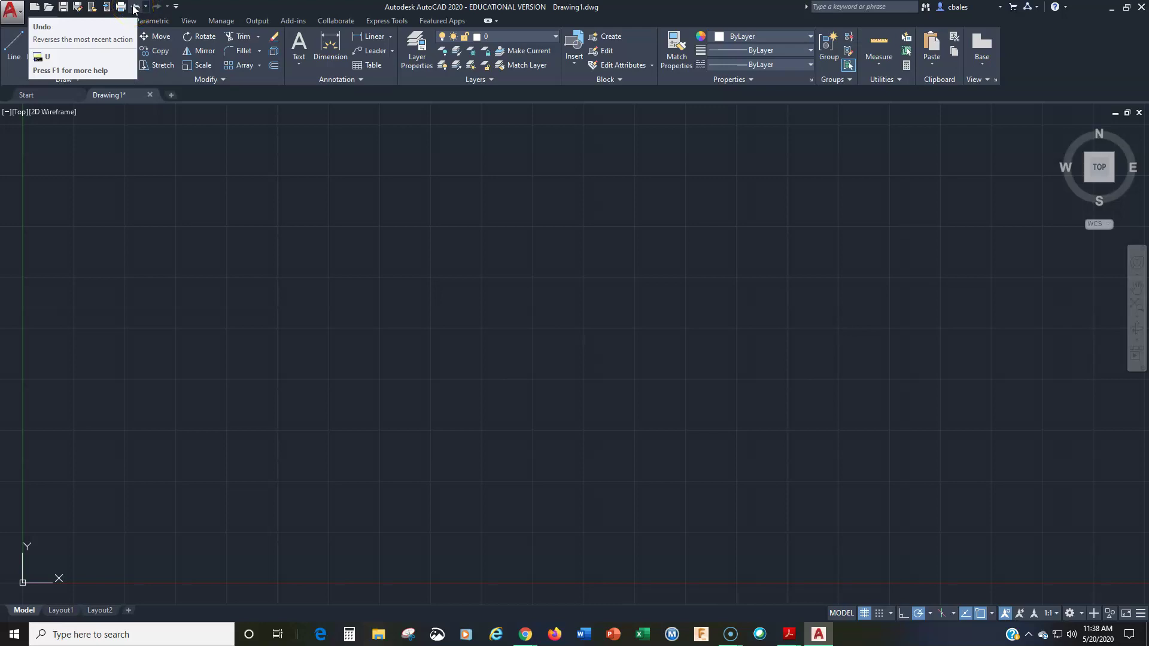
left_click(177, 6)
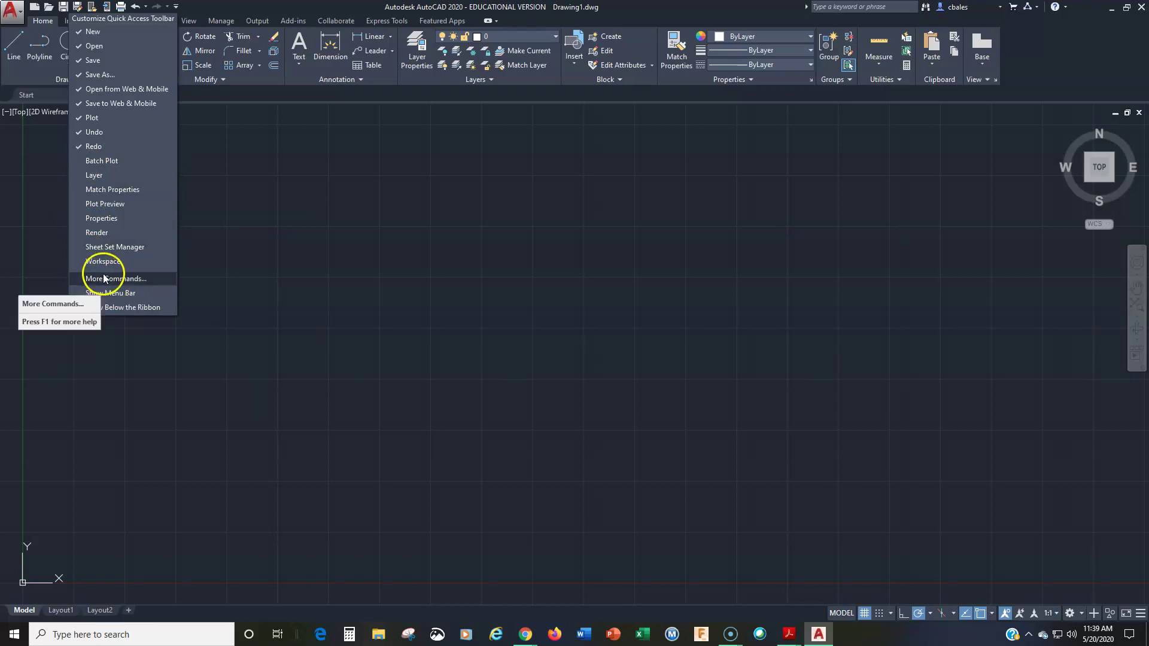
left_click(176, 7)
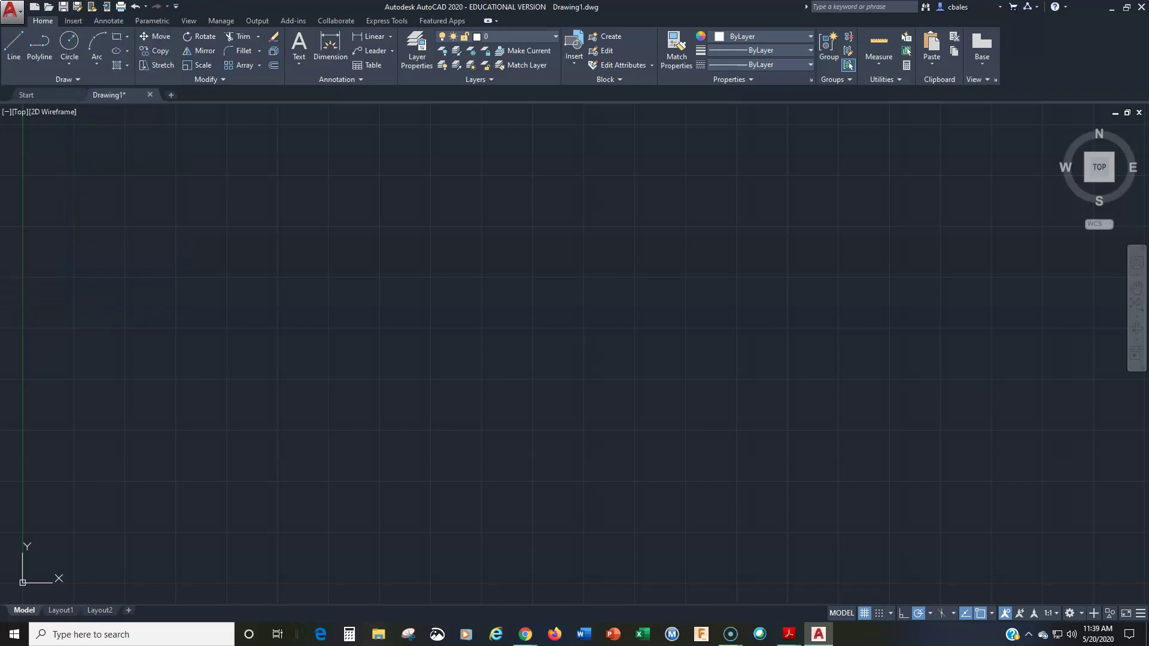
Step: Collapse the keyword search field beside the drawing title and expand it again
left_click(328, 237)
left_click(836, 6)
left_click(780, 7)
left_click(805, 8)
left_click(806, 9)
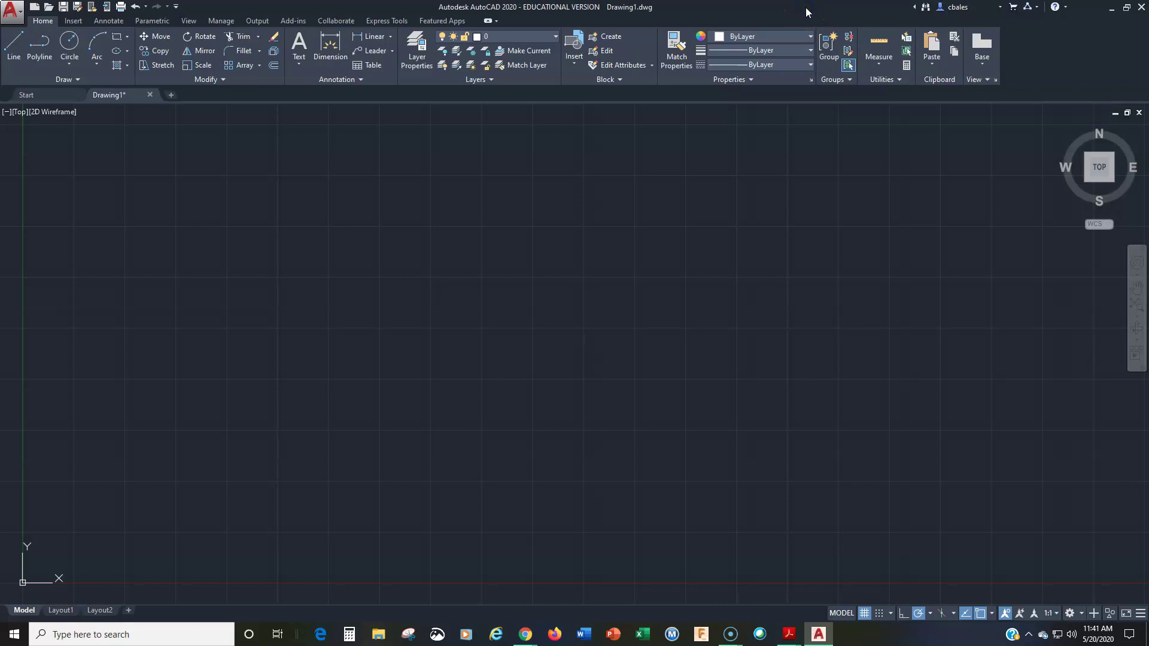
left_click(817, 13)
left_click(915, 7)
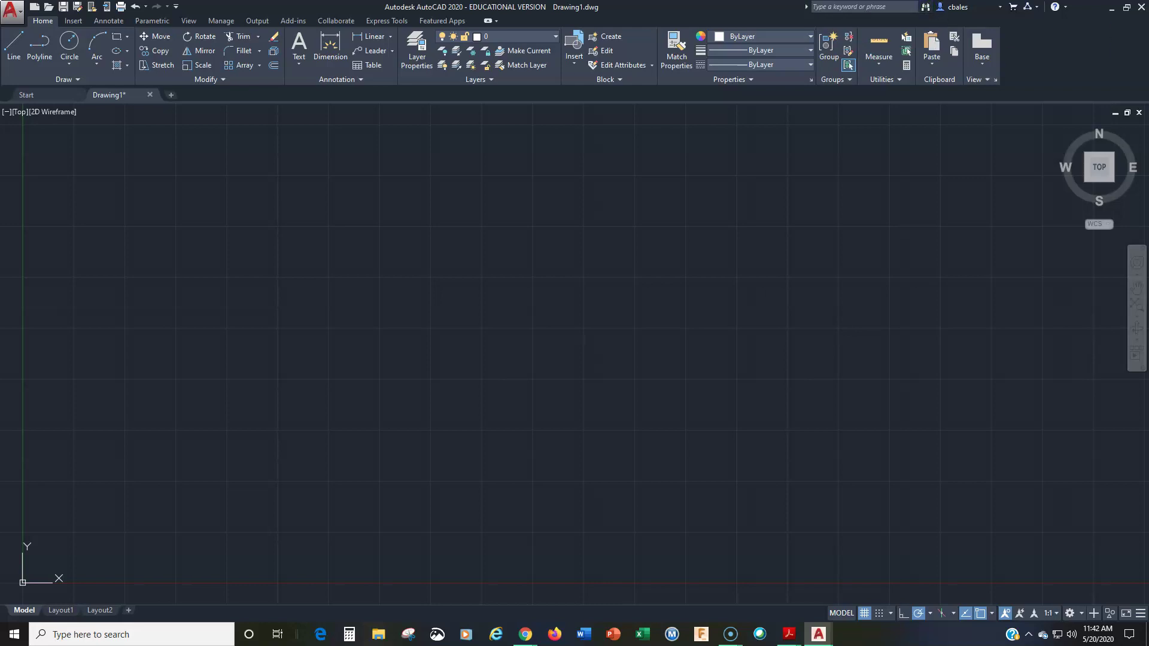
Step: Read the Hitchhiker's Guide to AutoCAD Basics in the Help window, including its Geometry topic on the Line command
left_click_drag(1067, 98, 486, 89)
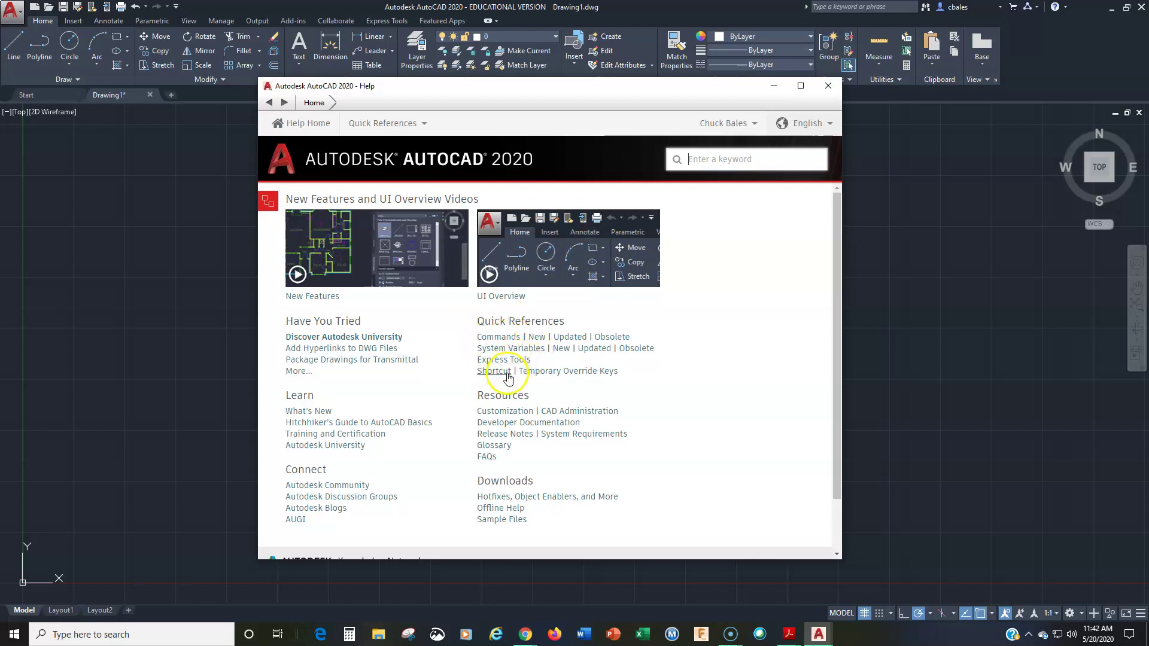
left_click(344, 424)
scroll(449, 371, "down", 7)
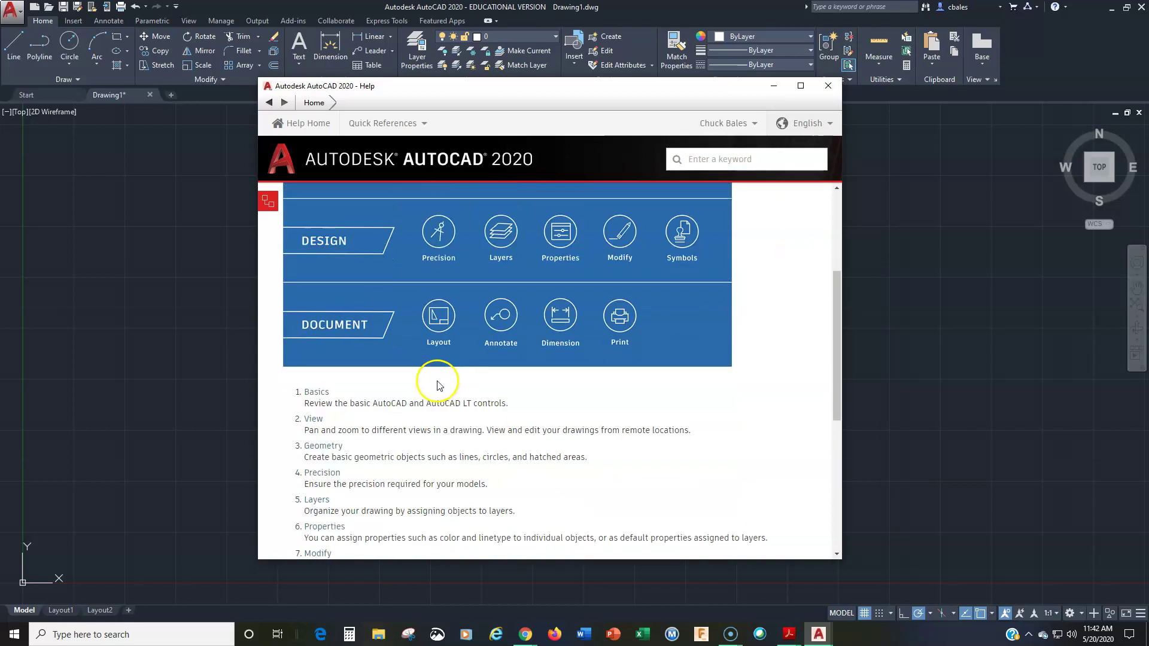
scroll(322, 308, "up", 3)
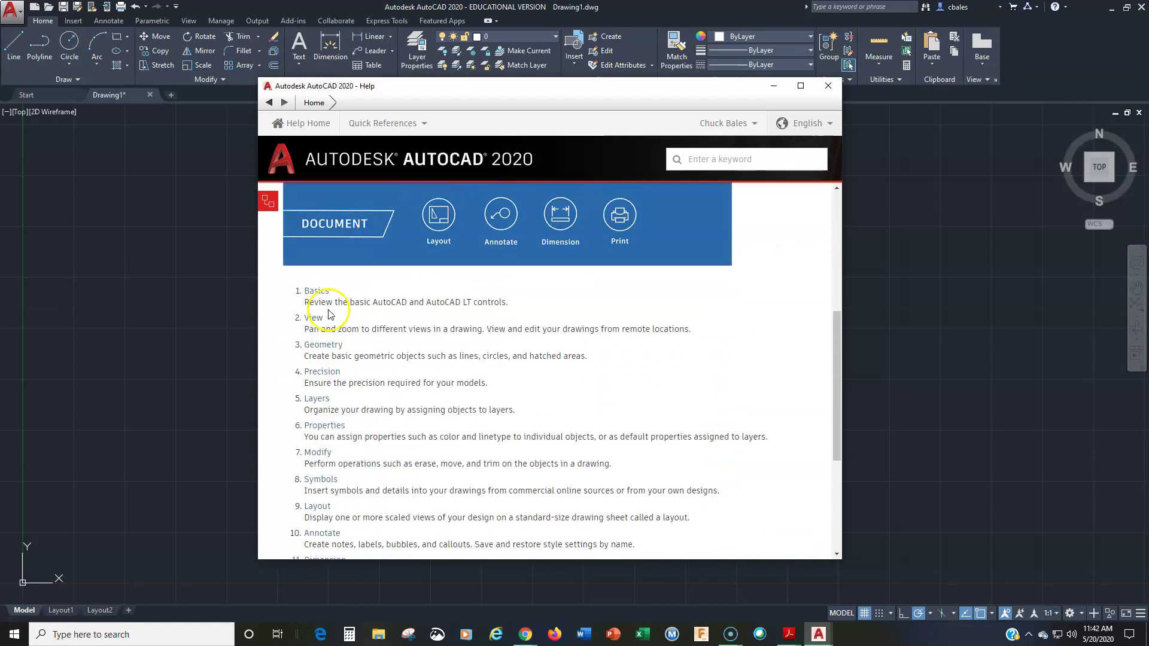
left_click(323, 345)
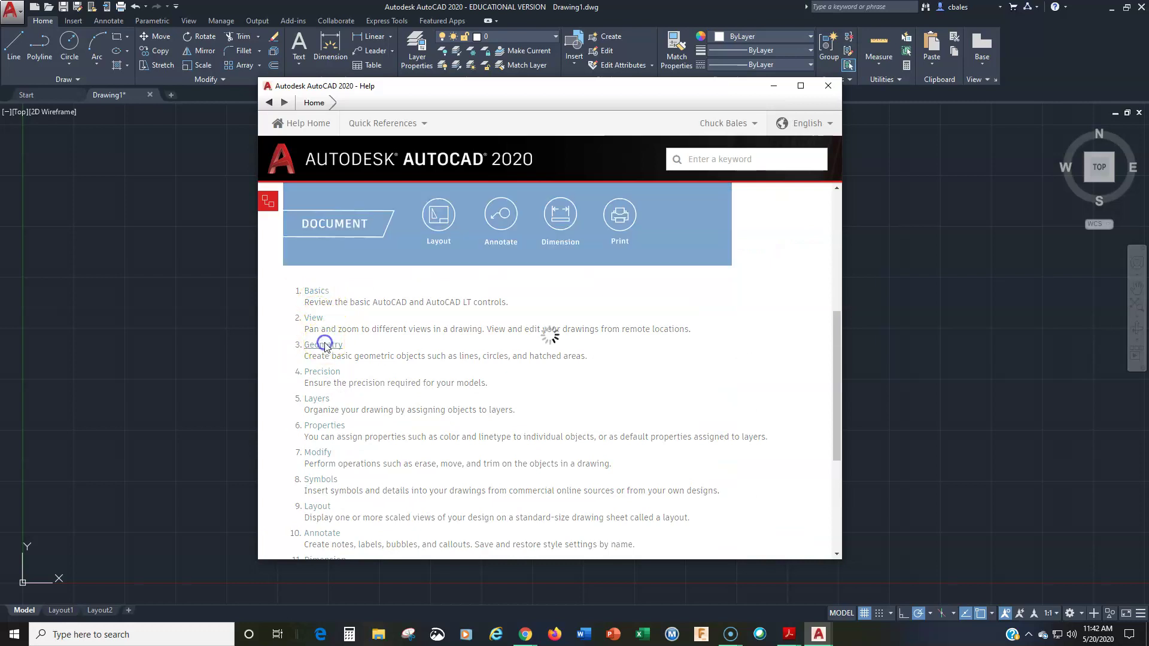
scroll(476, 350, "down", 3)
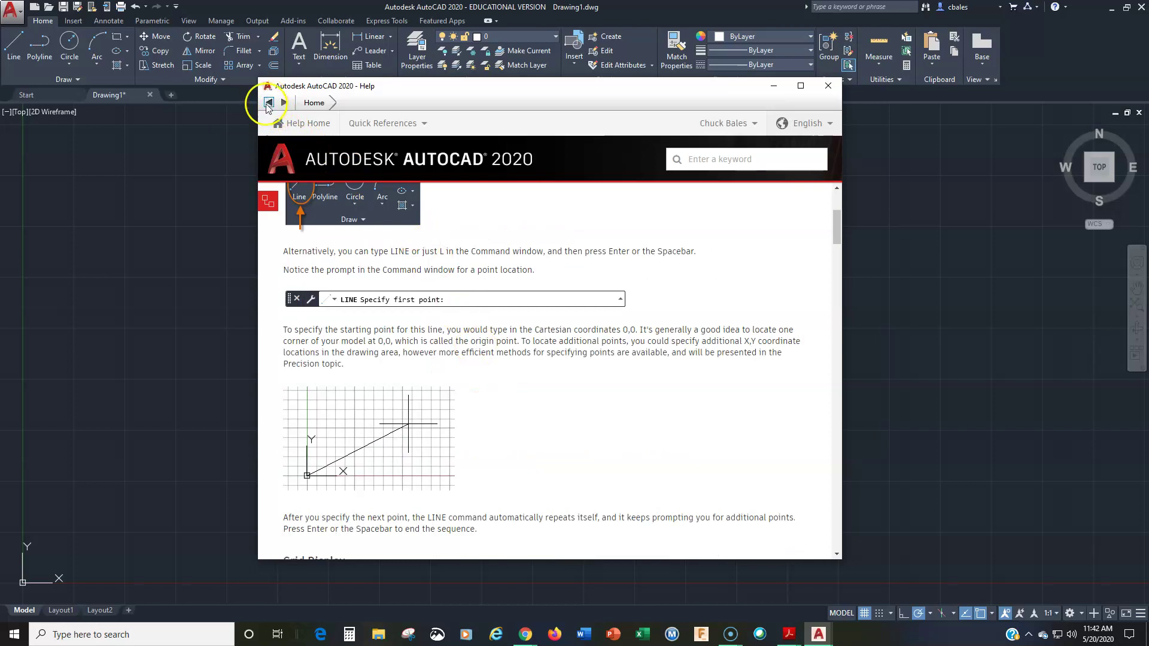
Step: Return to the Help home page and close the Help window
left_click(304, 124)
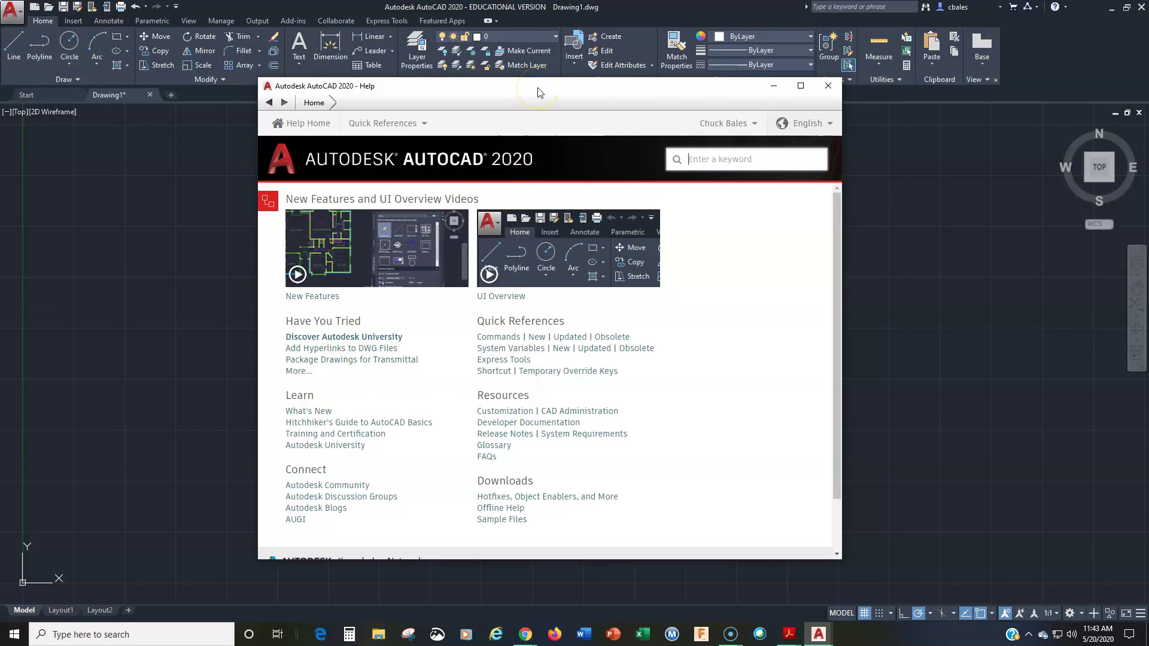
left_click(832, 90)
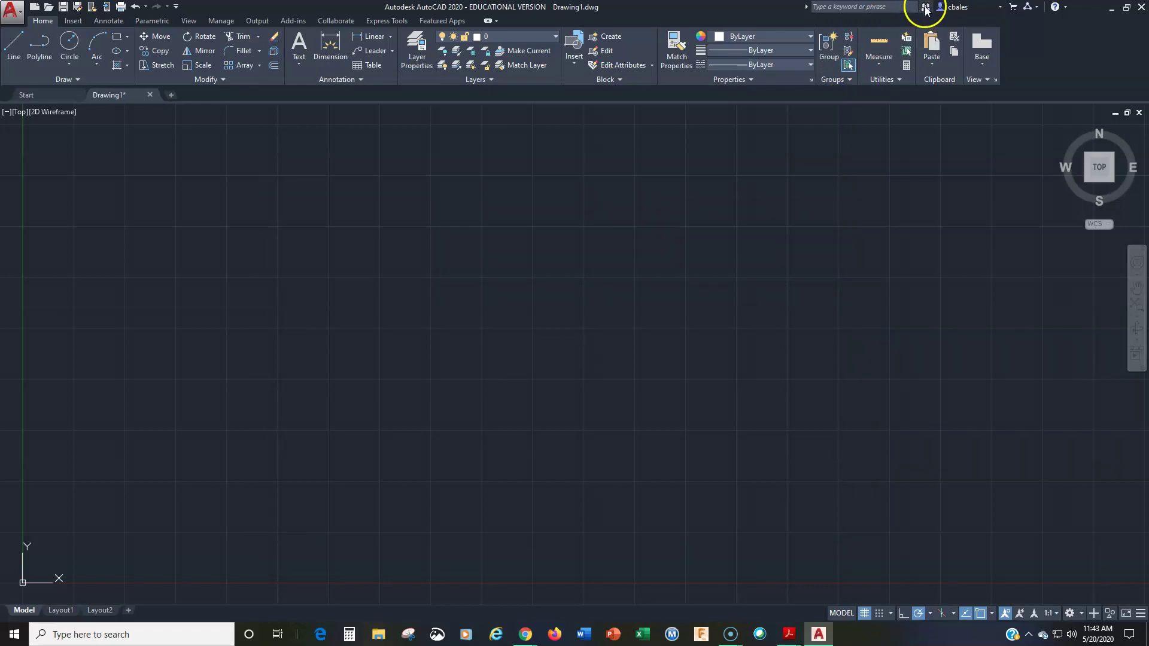
Step: Search the help for "how to draw a line" and read the To Draw Lines topic, including its coordinate, length and angle sections
left_click(874, 9)
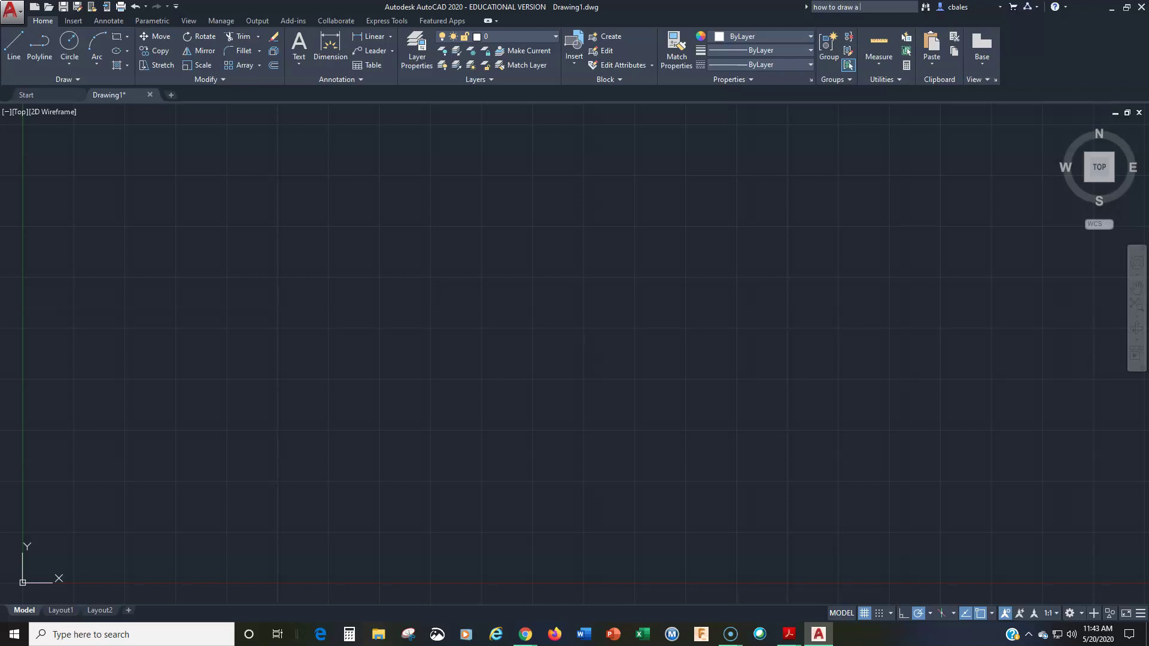
key("Return")
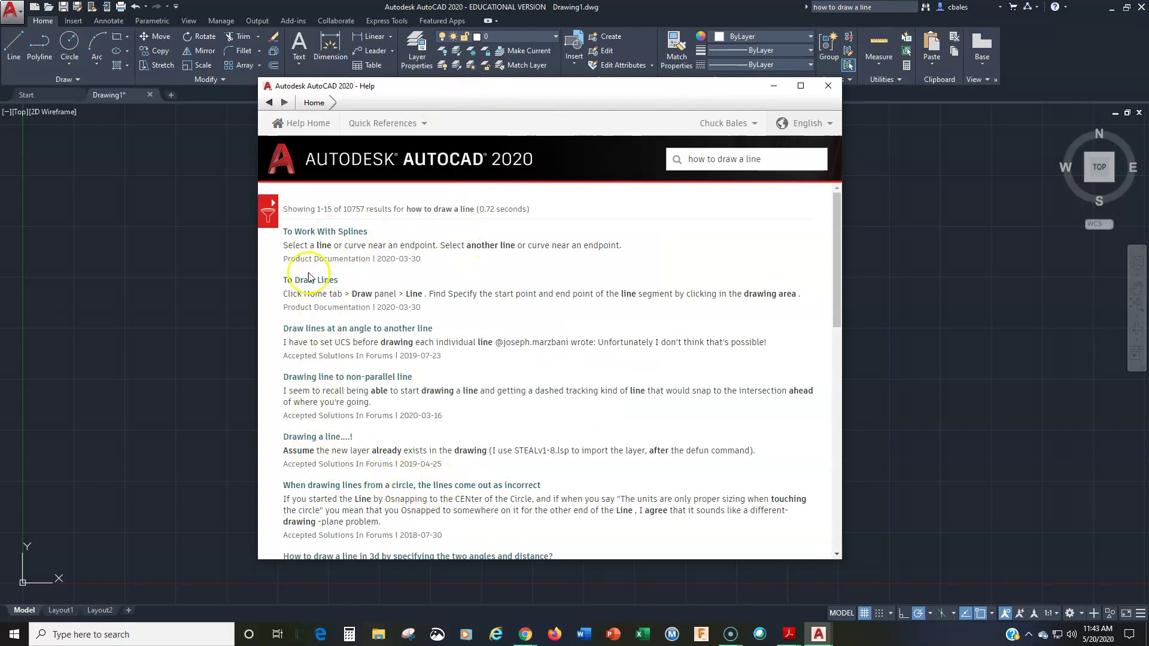
left_click(326, 282)
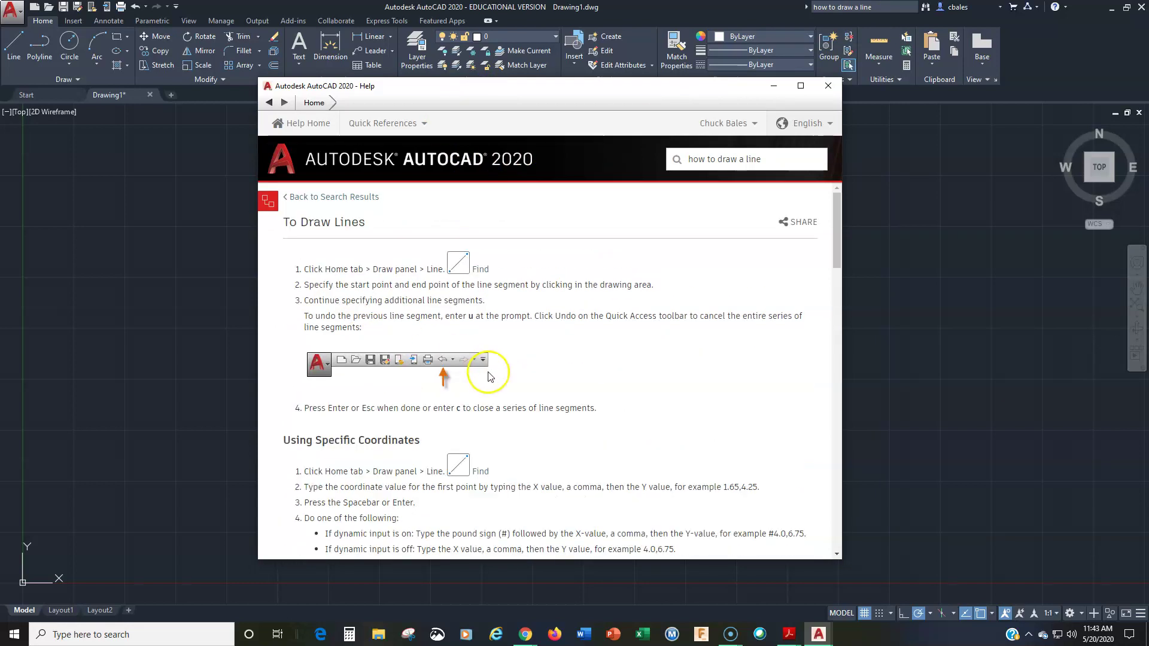
scroll(577, 385, "down", 7)
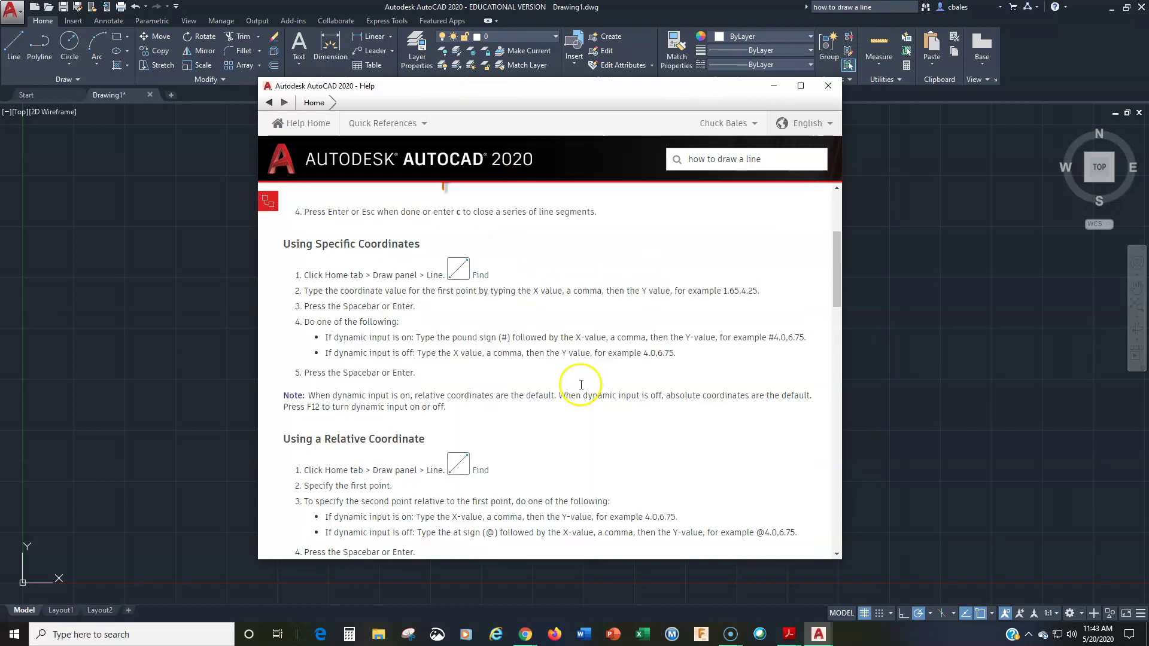
scroll(570, 452, "up", 3)
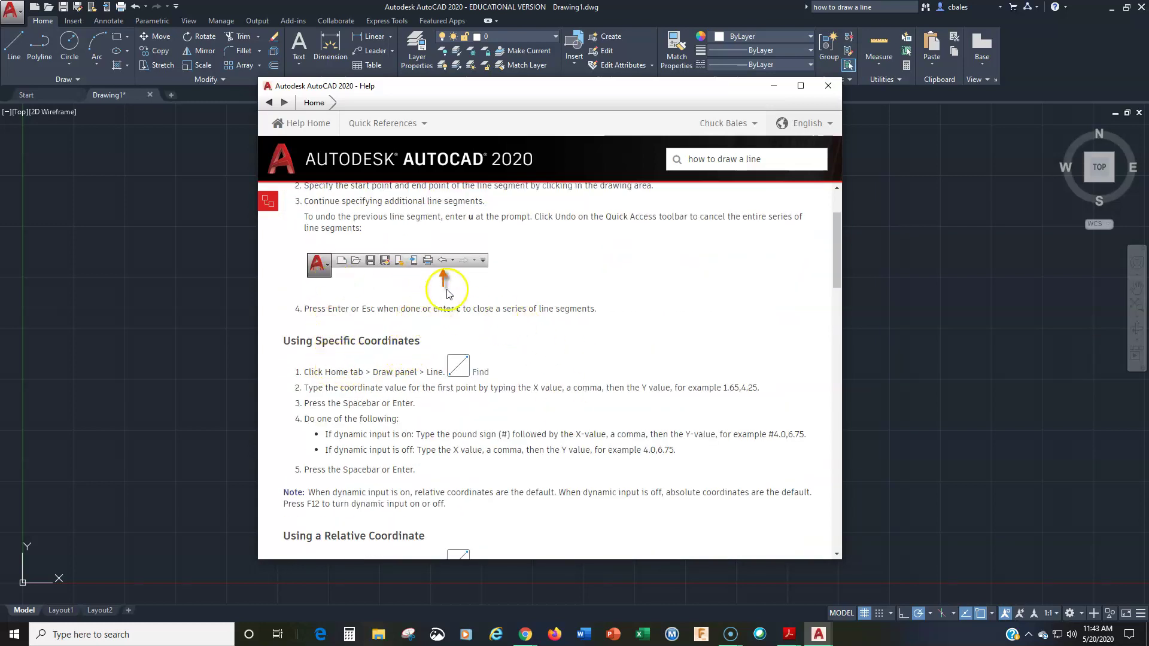
scroll(547, 324, "down", 3)
scroll(527, 365, "down", 3)
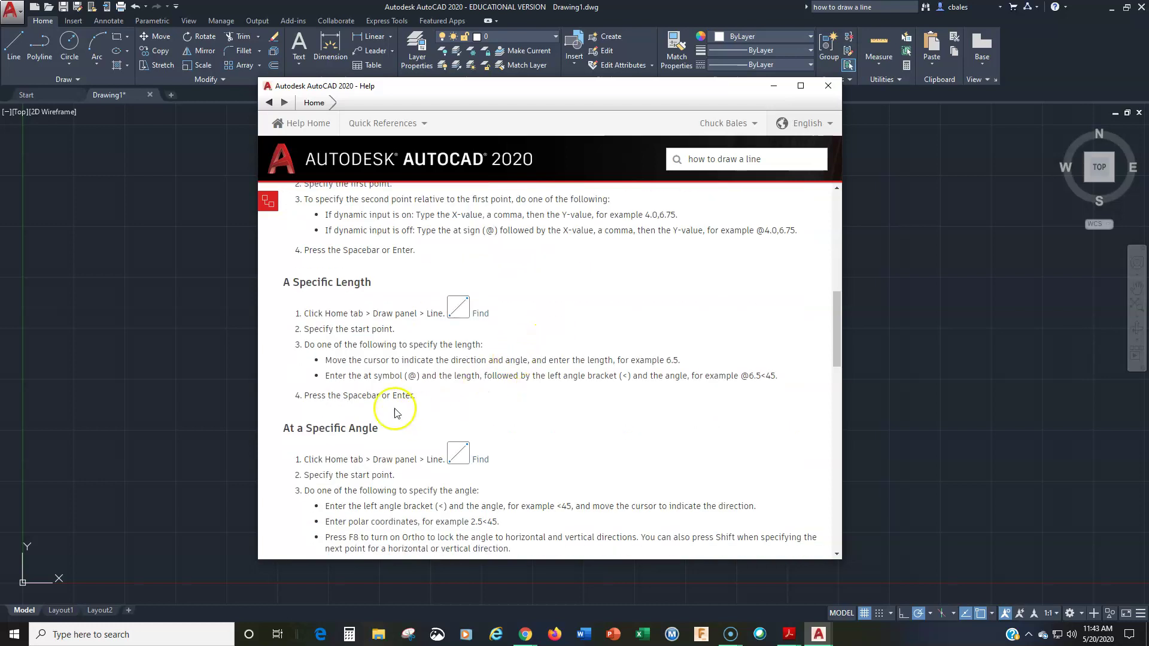
scroll(477, 344, "up", 3)
scroll(419, 239, "up", 1)
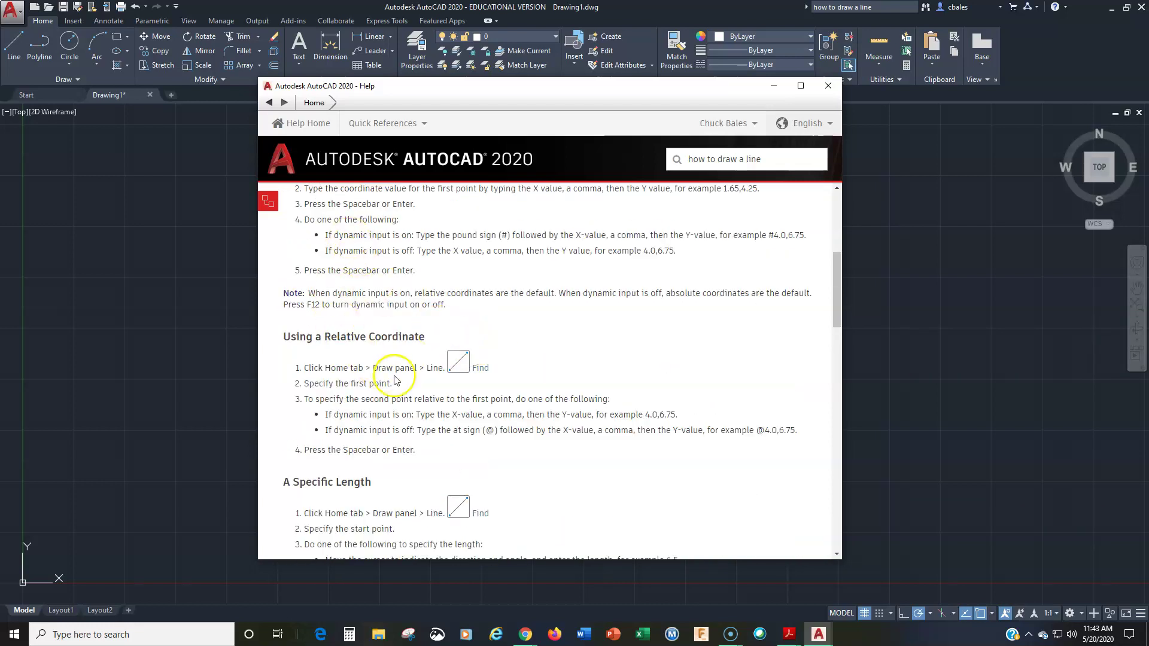
scroll(398, 383, "down", 3)
scroll(395, 407, "down", 3)
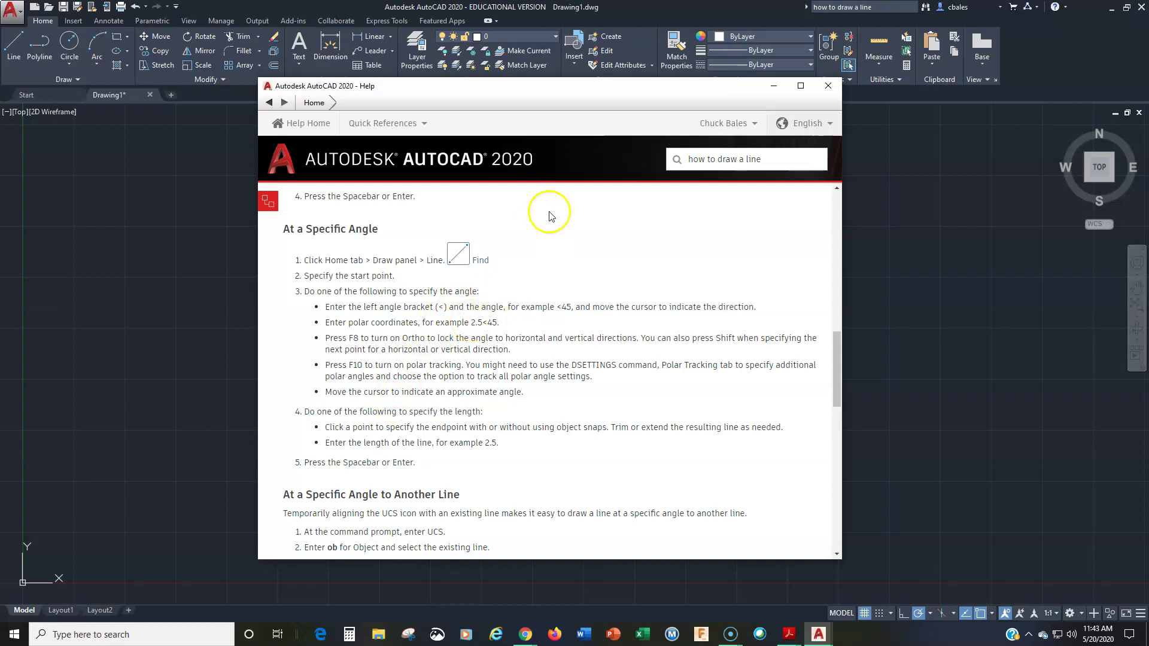
Step: Close the Help window and clear the text from the keyword search field
left_click(829, 86)
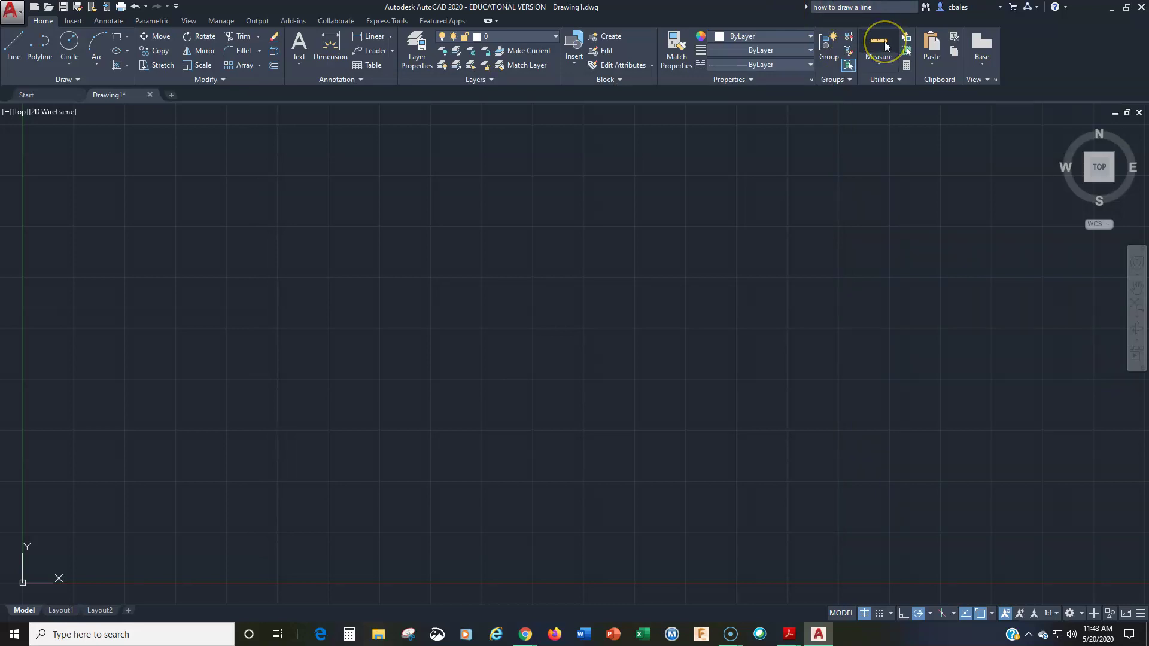
key("BackSpace")
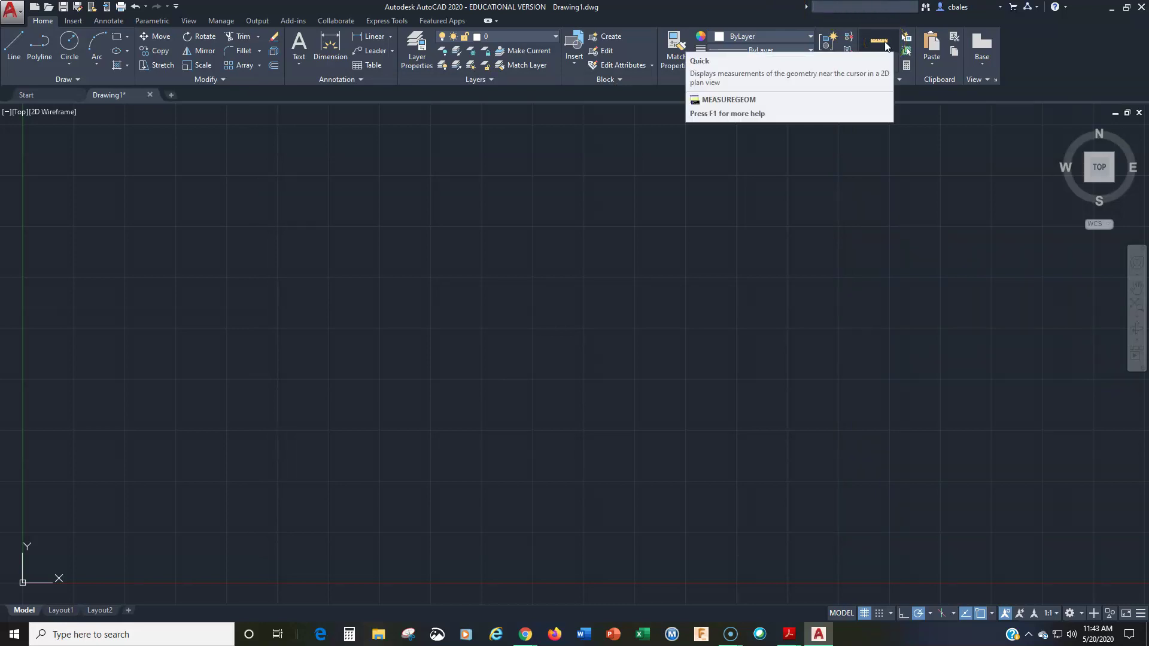
left_click(808, 221)
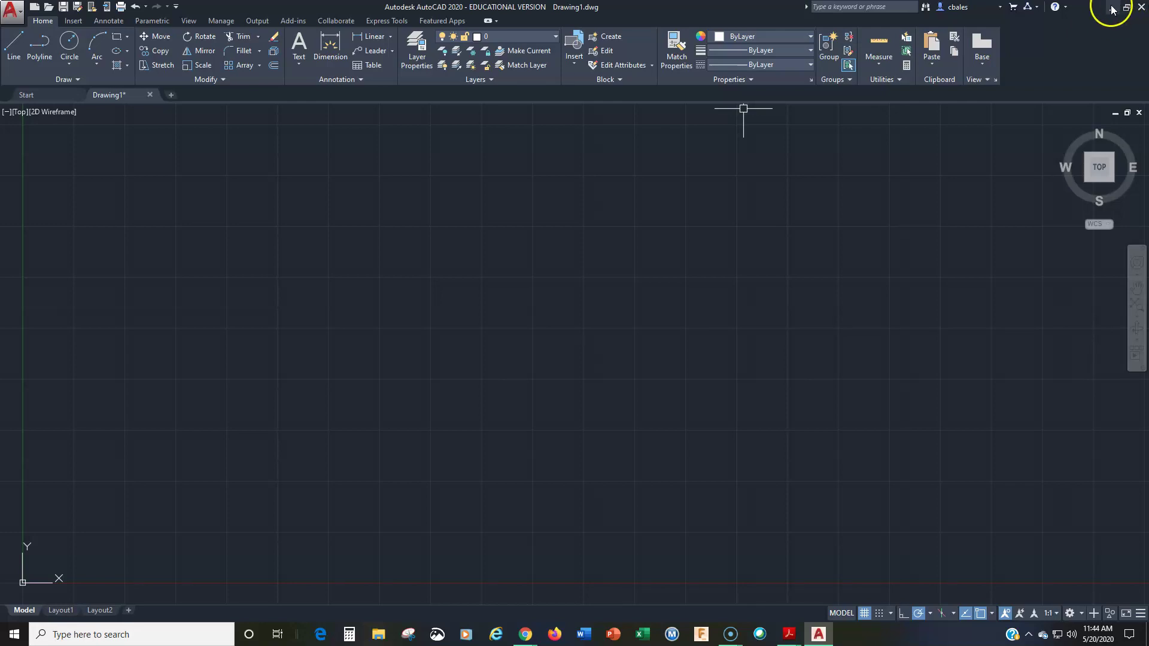
Step: Examine the program's window controls and the Close file command, and return to the drawing area without closing anything
left_click(1142, 11)
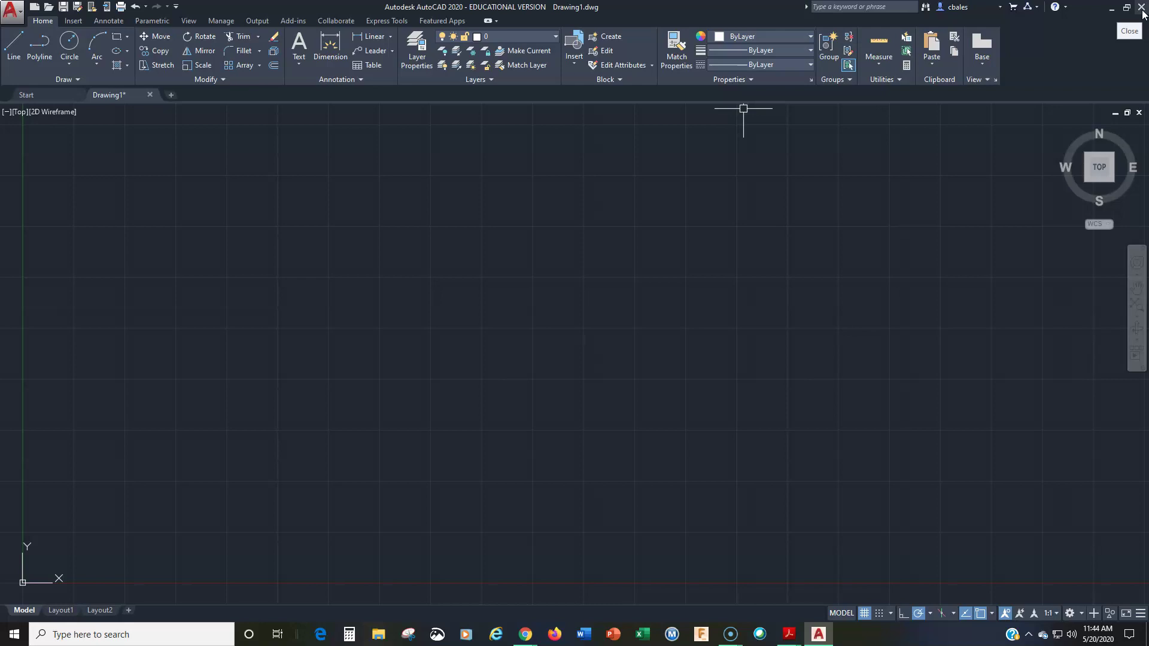
left_click(17, 10)
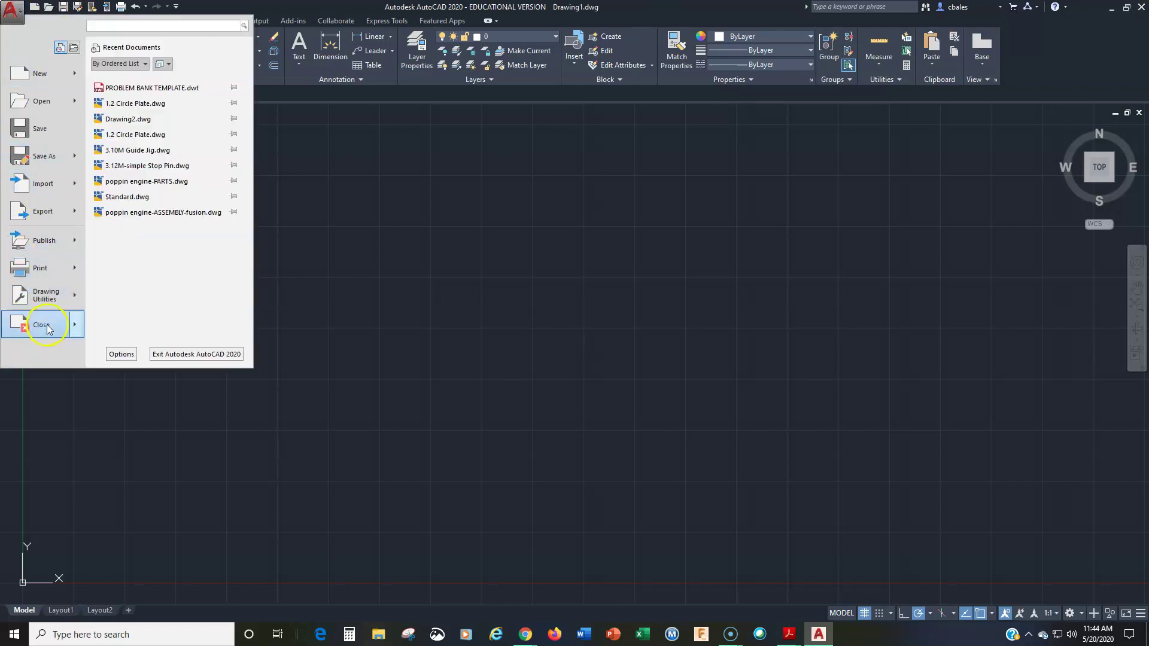
mouse_move(48, 328)
left_click(441, 202)
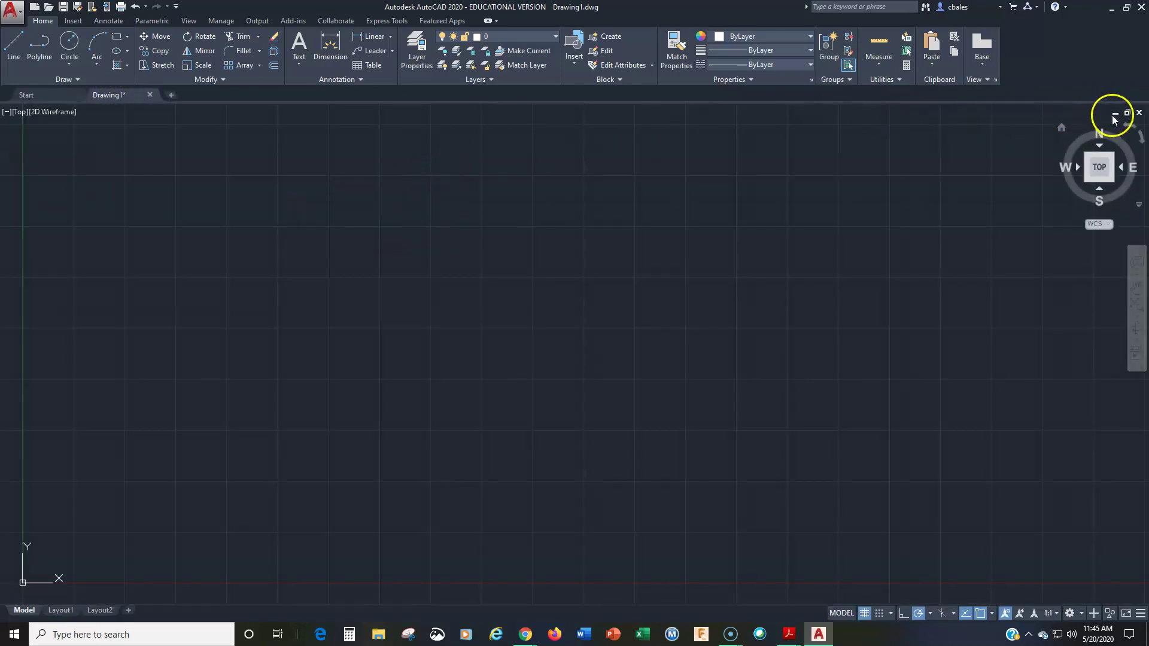
Step: Float Drawing1 in its own window, shrink and reposition it over the Start page, and maximize it again
left_click(1128, 113)
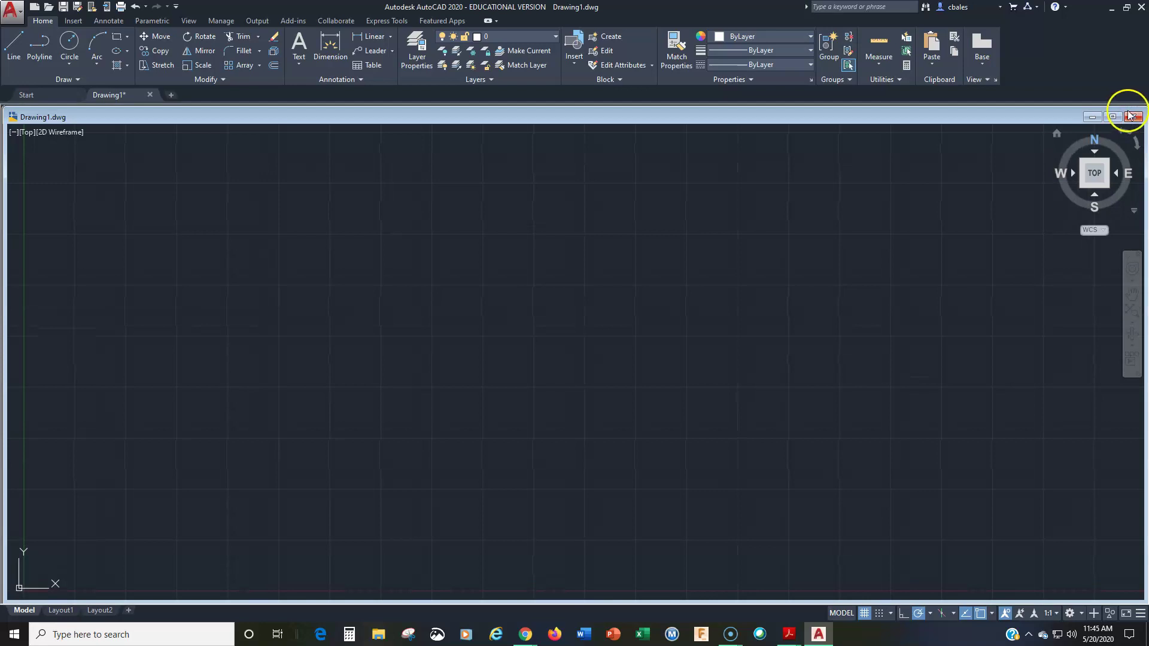
left_click_drag(1137, 108, 725, 187)
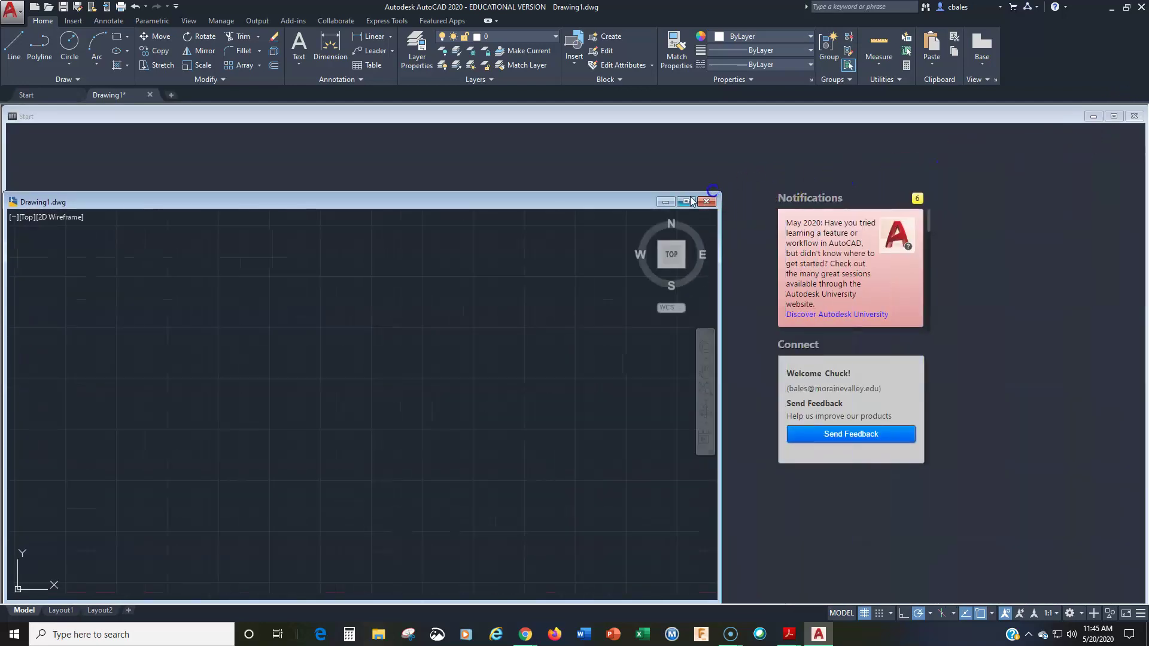
left_click_drag(588, 203, 922, 163)
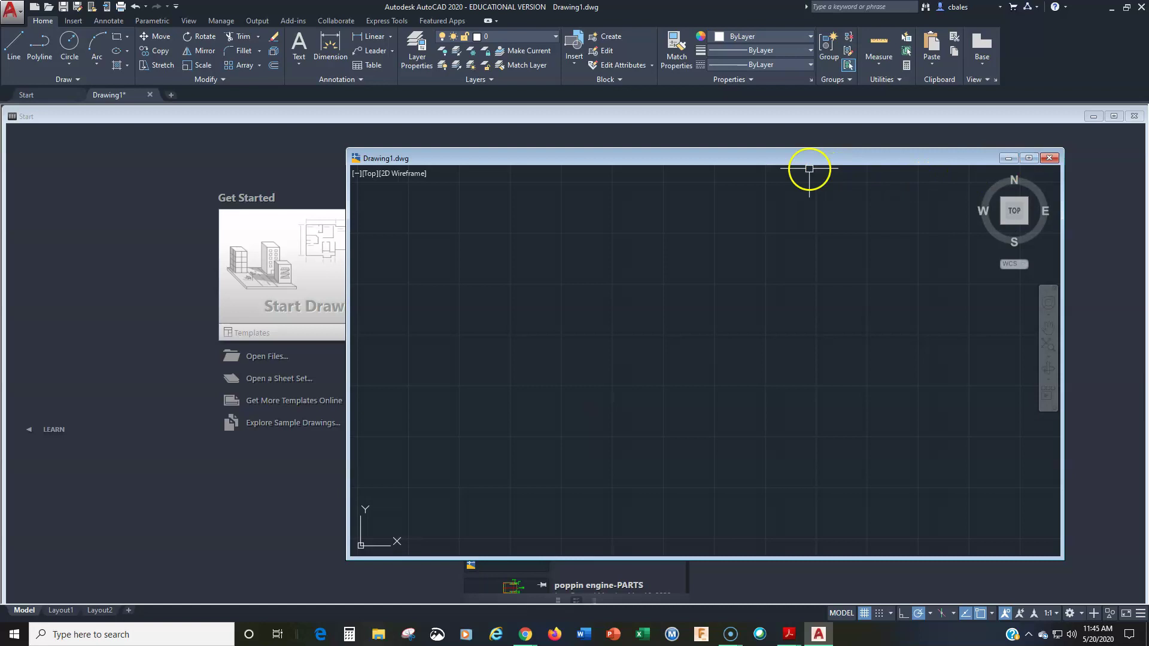
left_click_drag(706, 159, 594, 161)
left_click(612, 164)
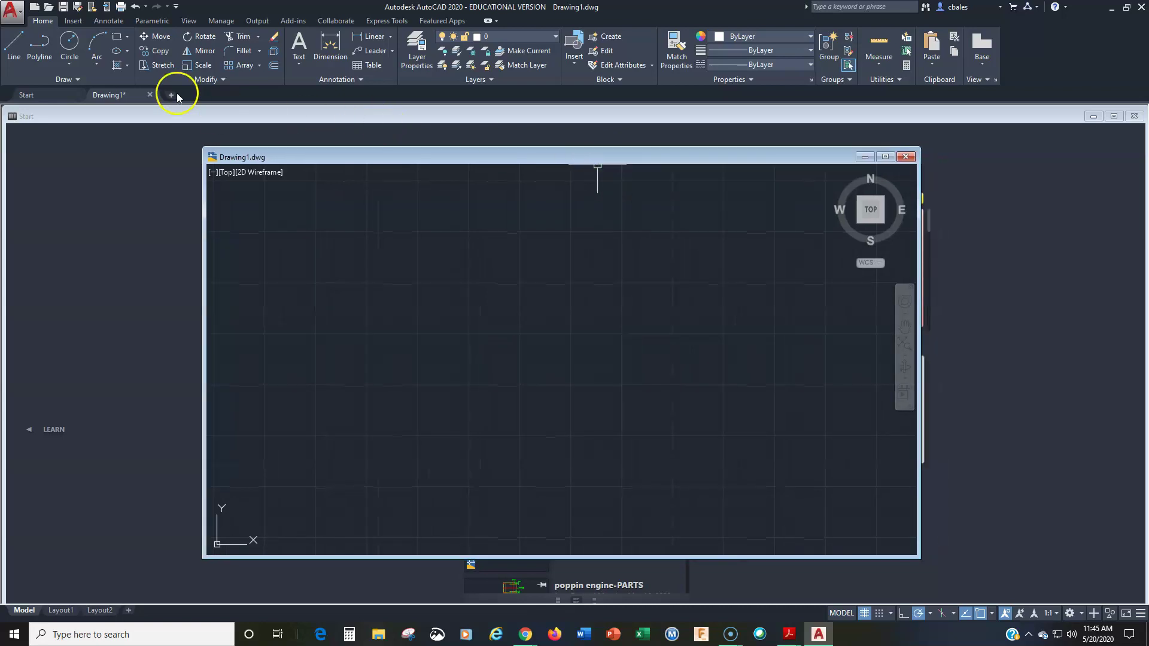
left_click_drag(490, 166, 324, 162)
left_click(718, 154)
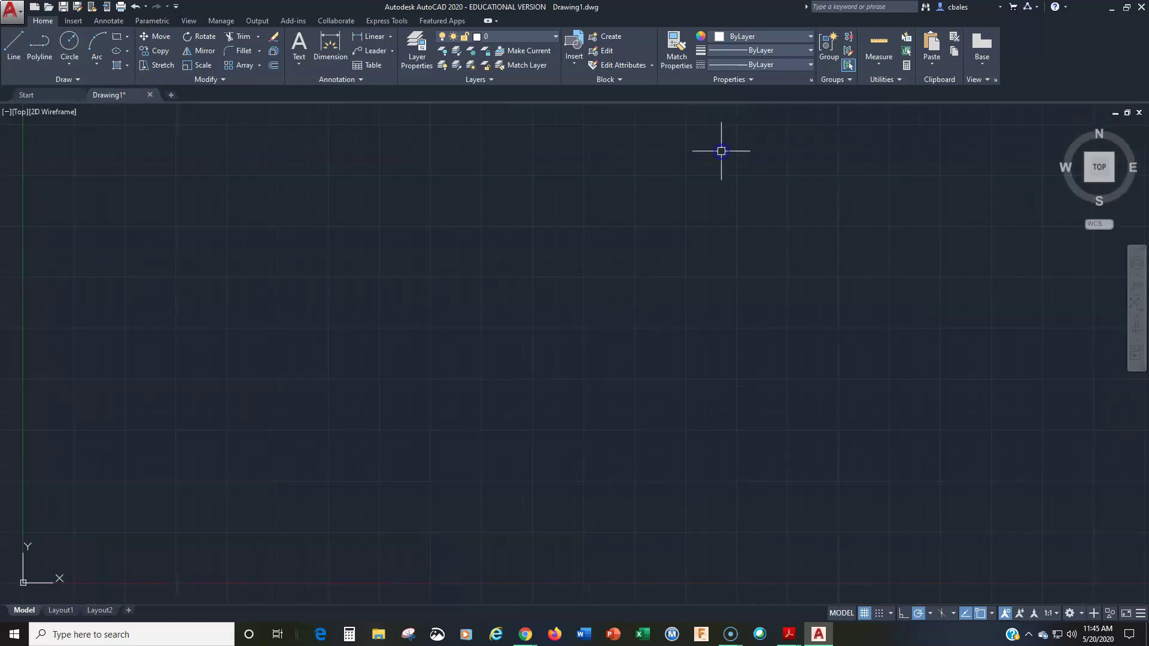
Step: Create two new drawings and float the second one in its own window
left_click(170, 95)
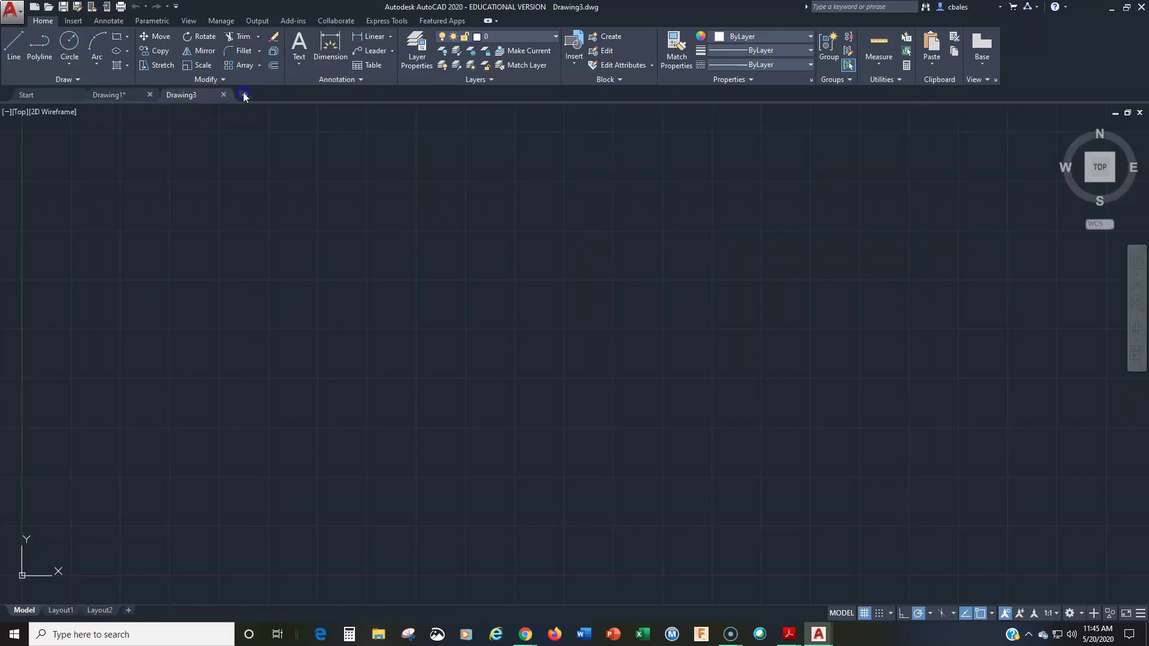
left_click(243, 96)
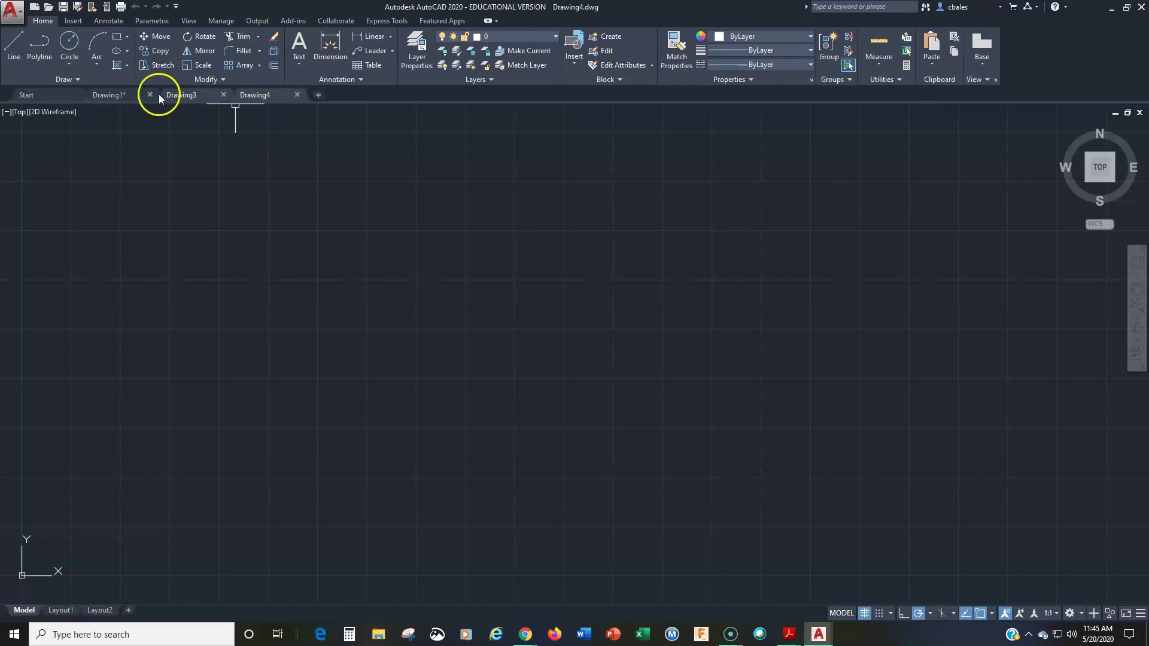
left_click(1128, 113)
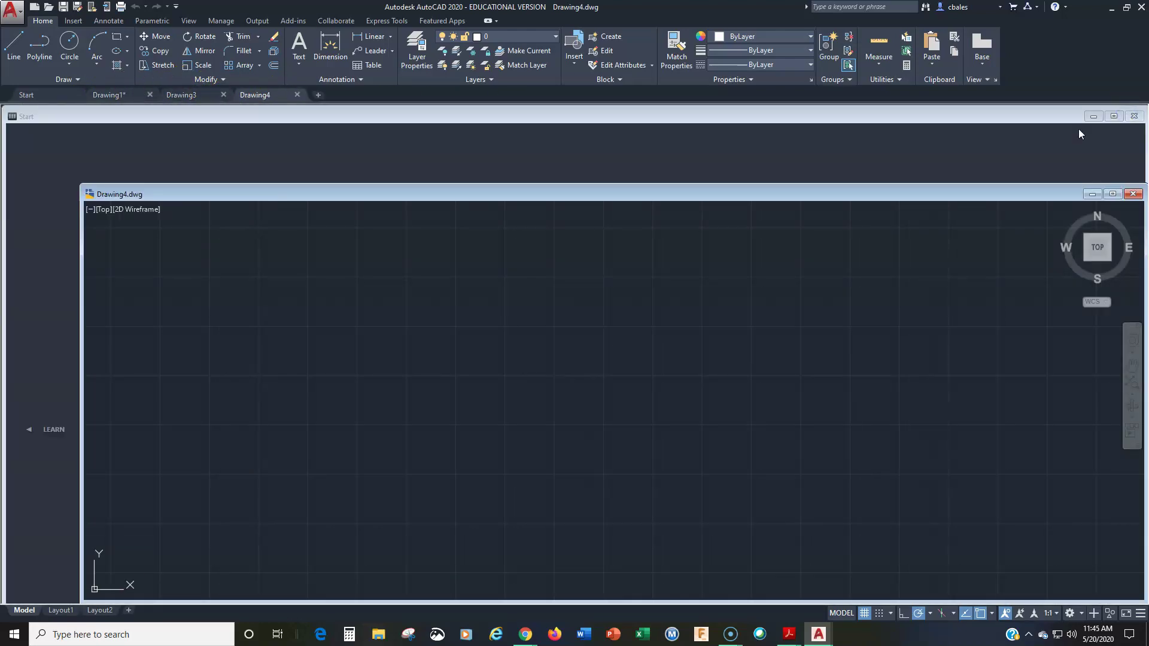
Step: Switch to Drawing3, float it in its own window, and shrink and move it over the Drawing4 window
left_click(208, 96)
left_click(1113, 115)
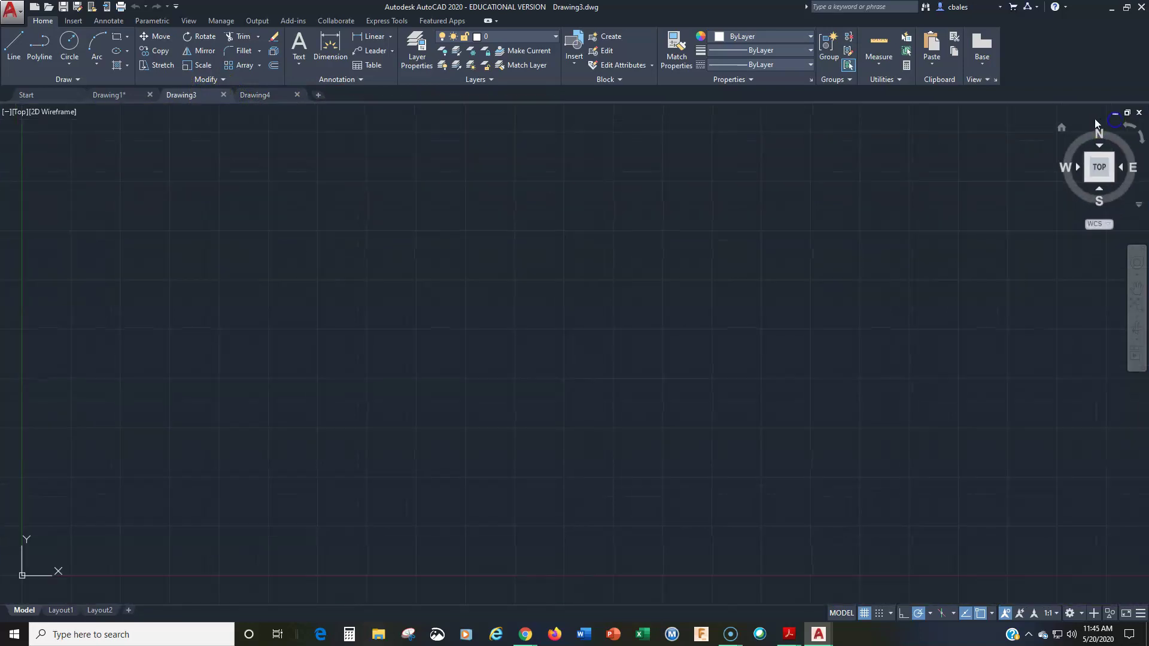
left_click(1127, 113)
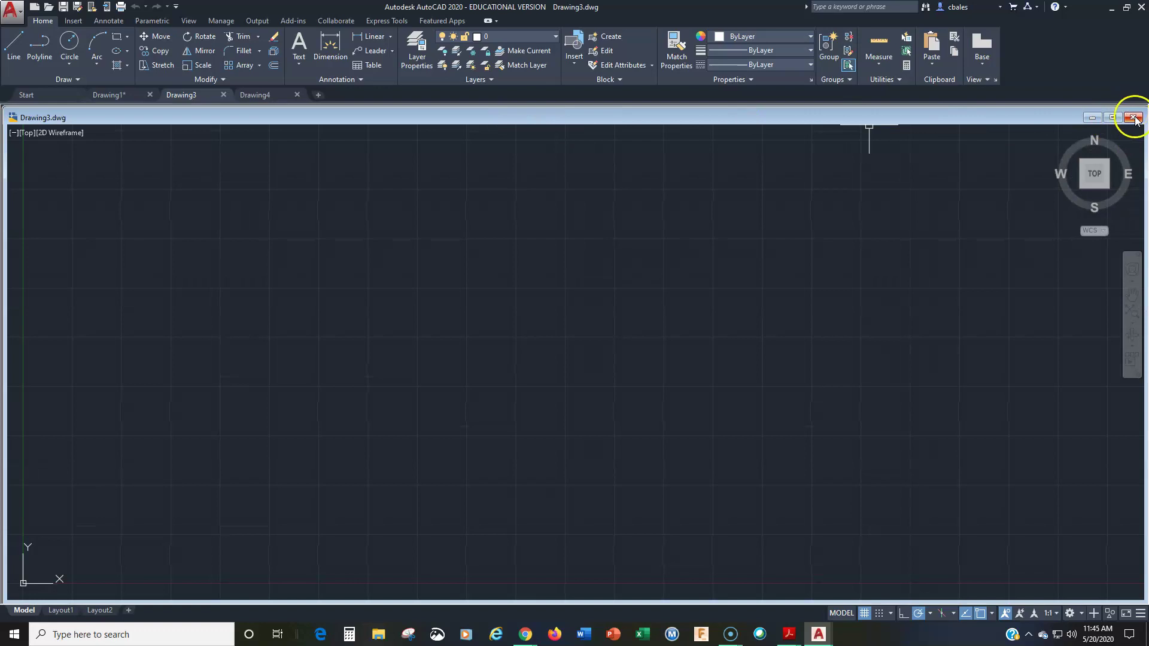
left_click_drag(1142, 109, 617, 243)
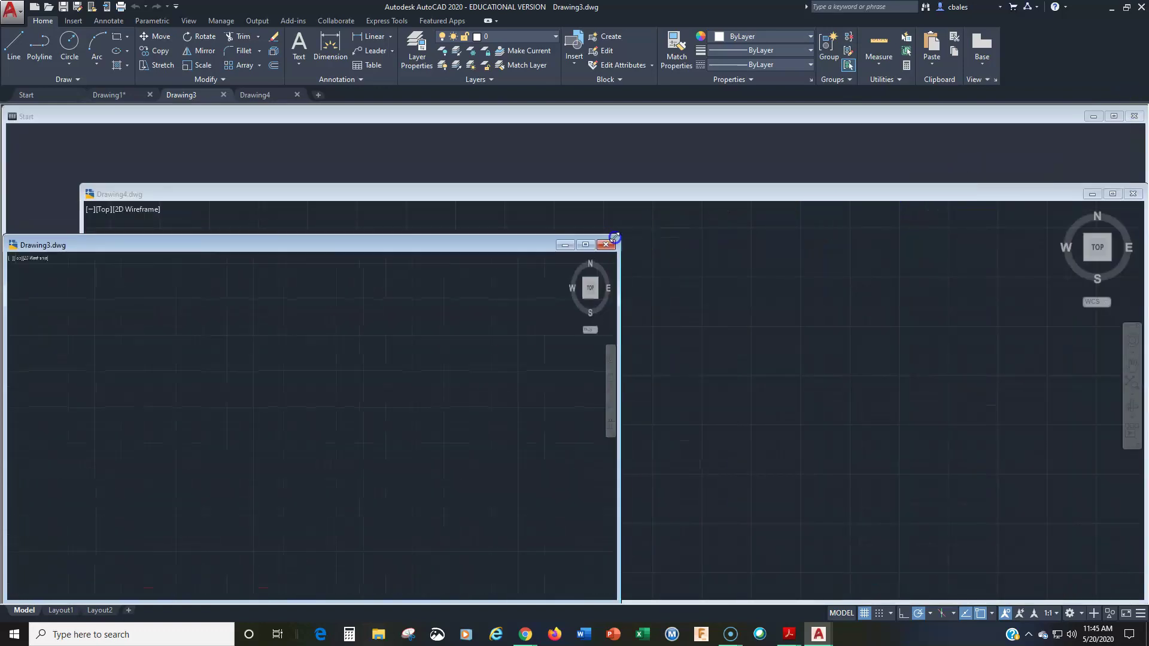
left_click_drag(471, 239, 853, 199)
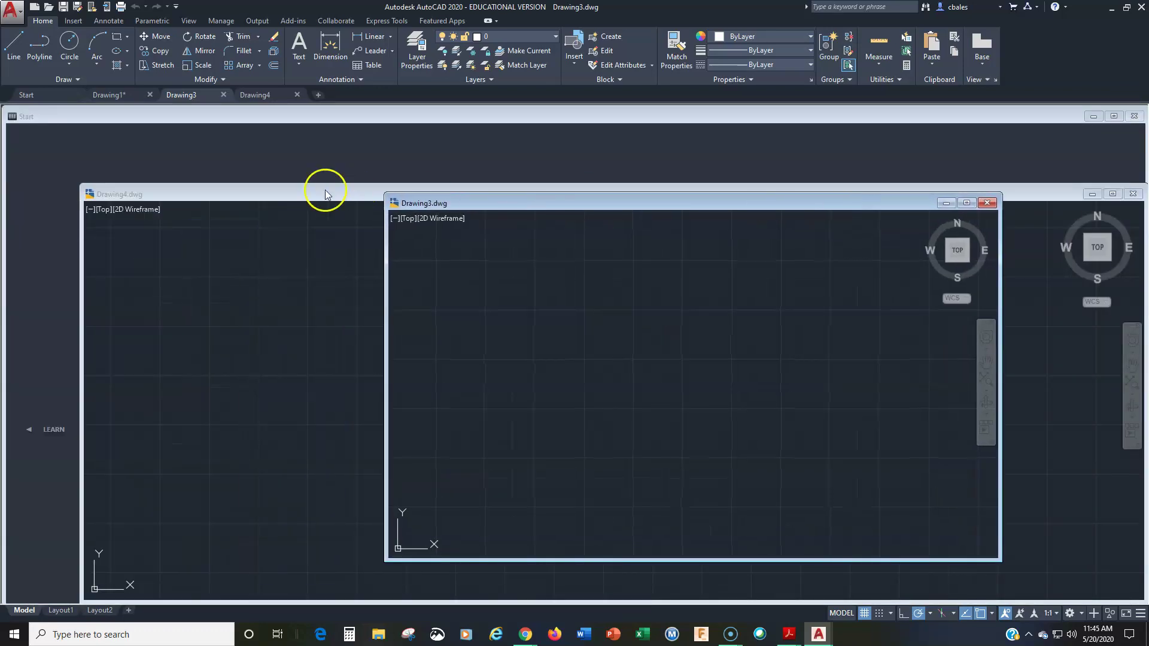
Step: Shrink and reposition the Drawing4 window, and bring Drawing1 forward and move it so that all three drawing windows overlap
left_click_drag(92, 185, 428, 241)
left_click_drag(566, 253, 179, 166)
left_click(182, 97)
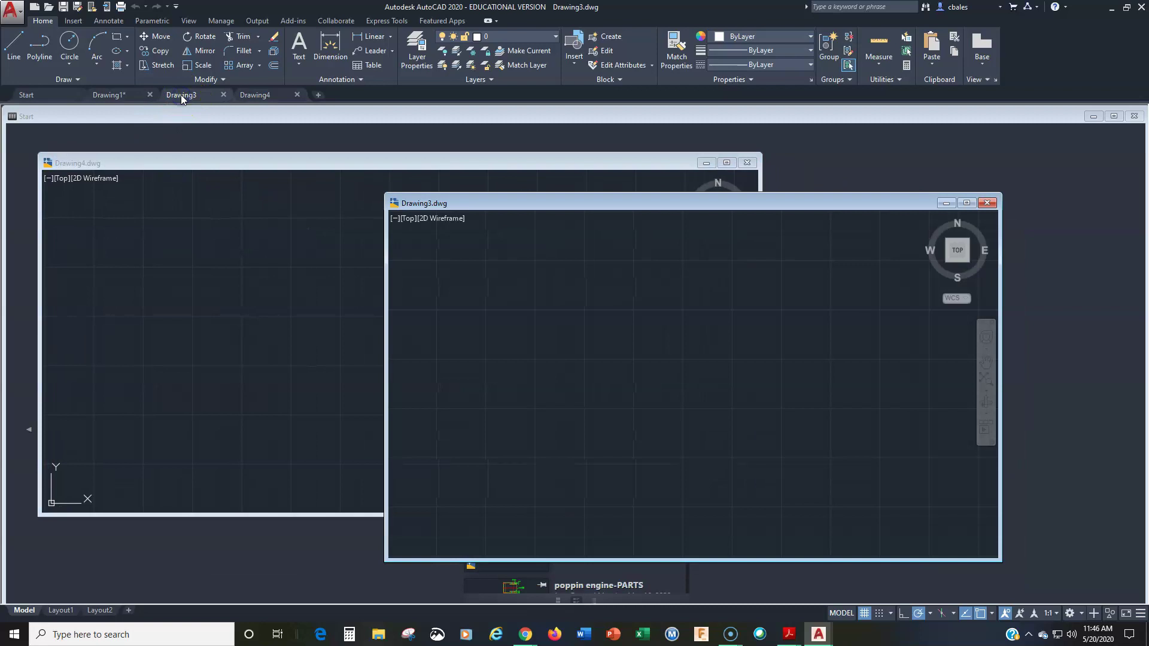
left_click(115, 97)
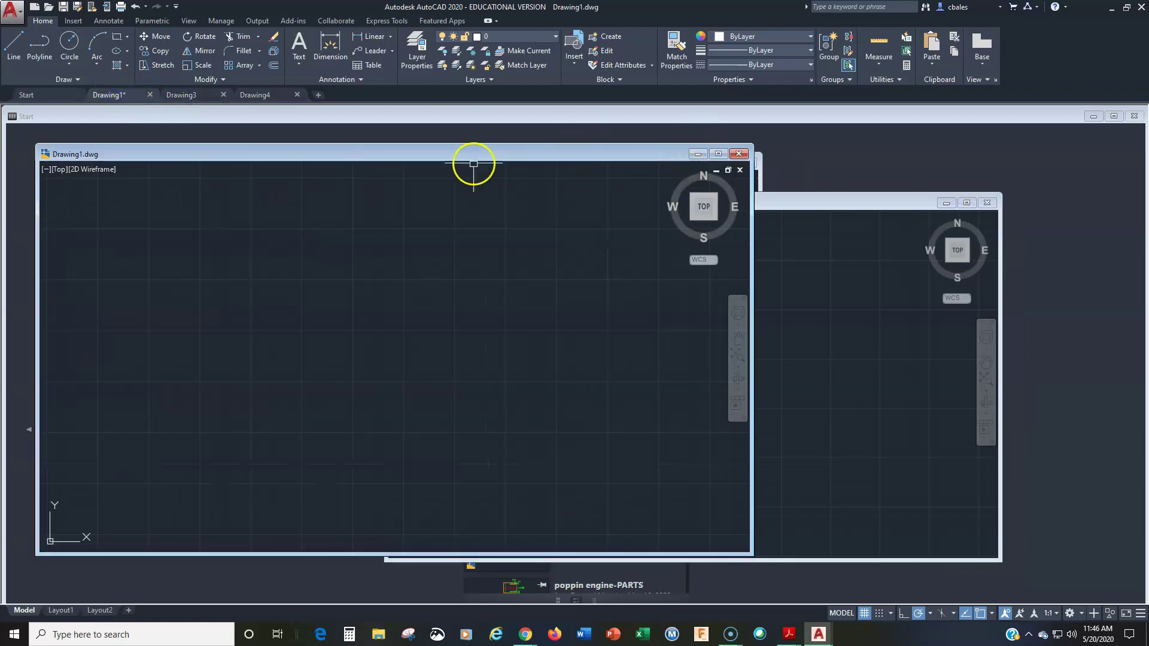
left_click_drag(395, 153, 637, 236)
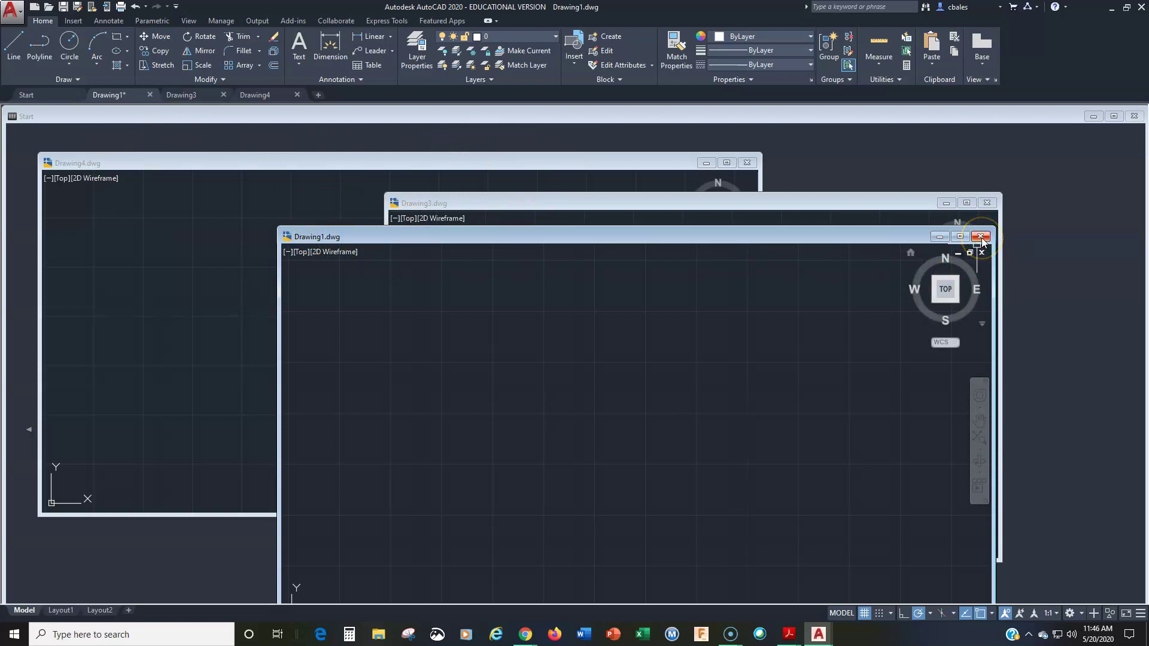
Step: Close the Drawing3 and Drawing4 windows and maximize the remaining Drawing1 window
left_click(479, 201)
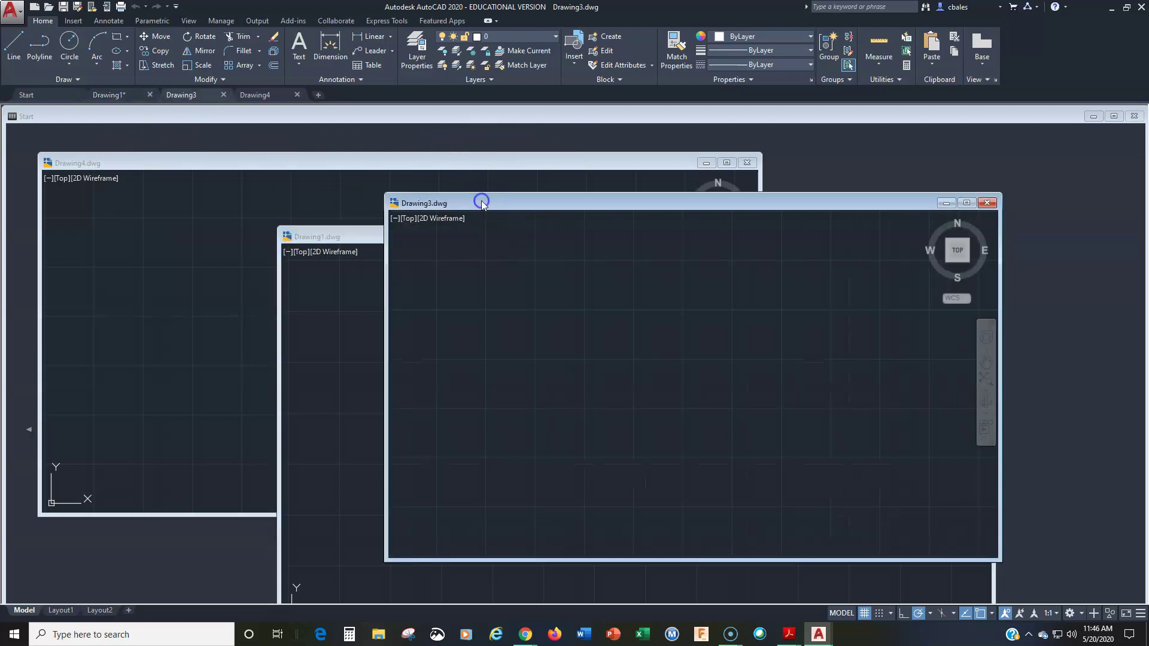
left_click(987, 203)
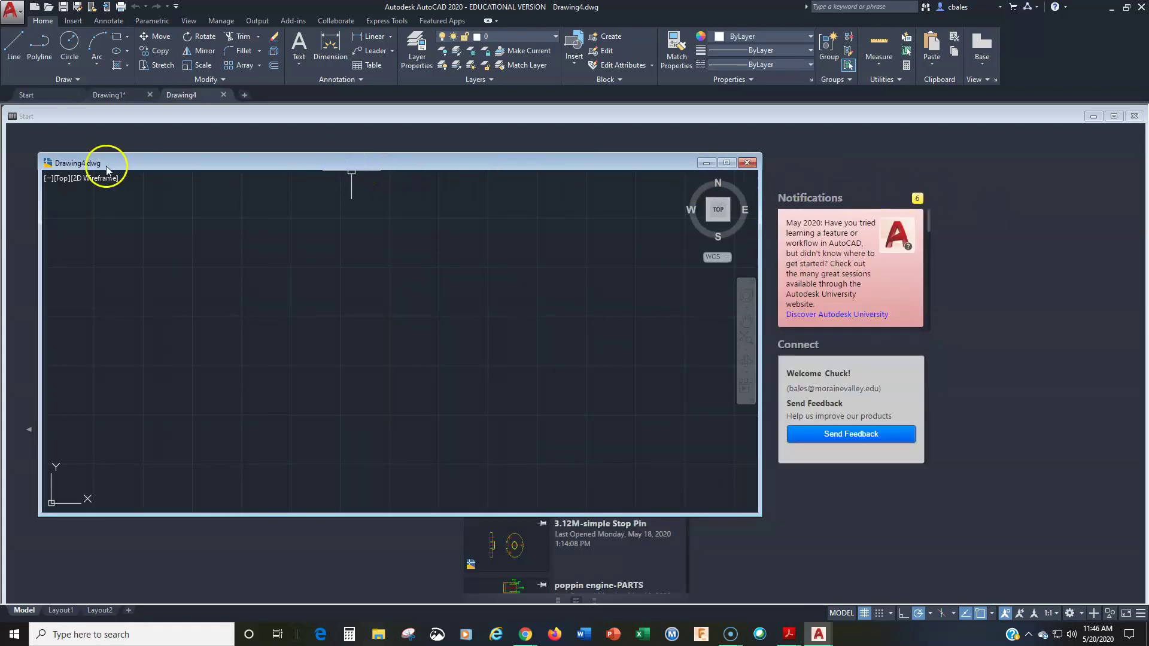
left_click(747, 162)
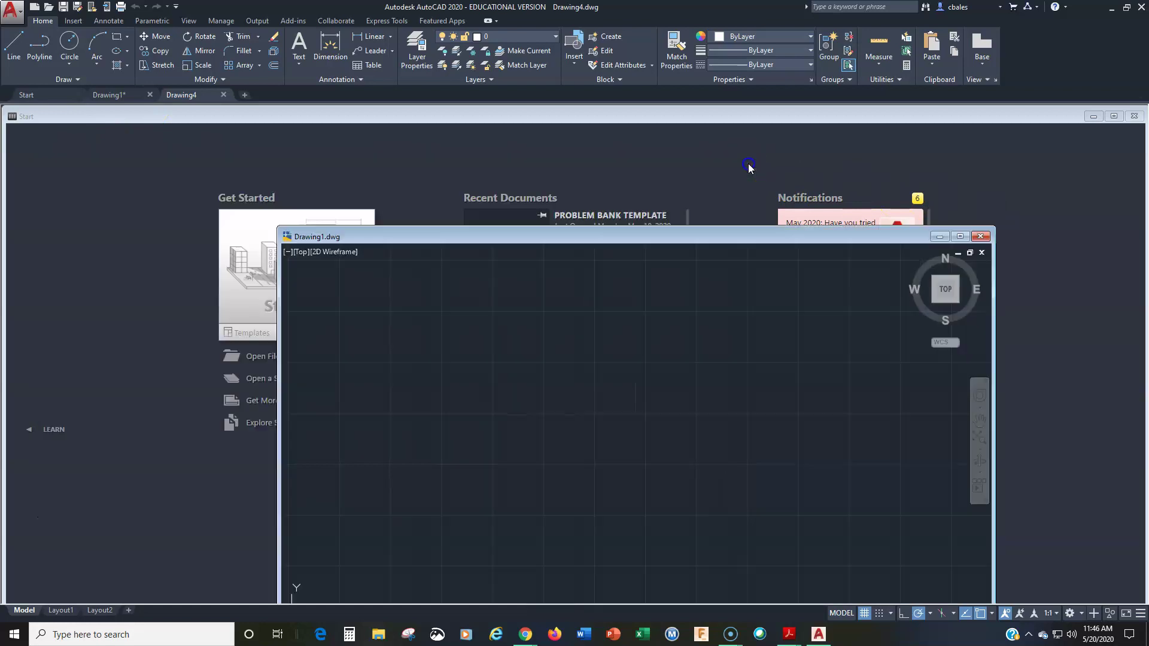
left_click_drag(666, 232, 638, 171)
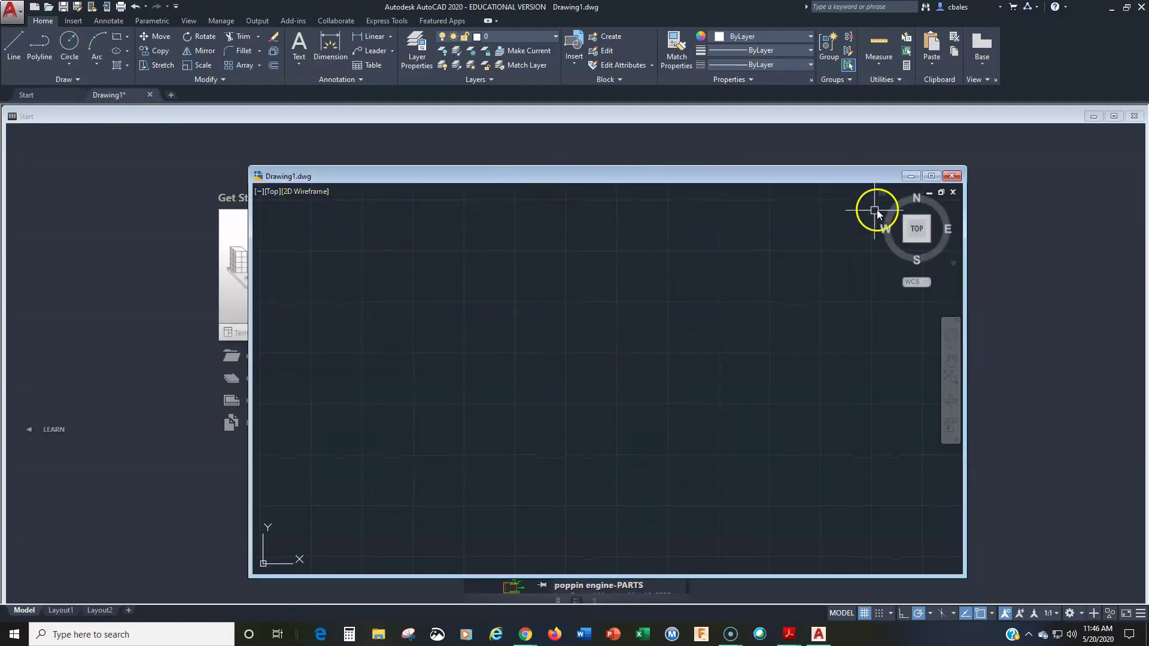
left_click(932, 176)
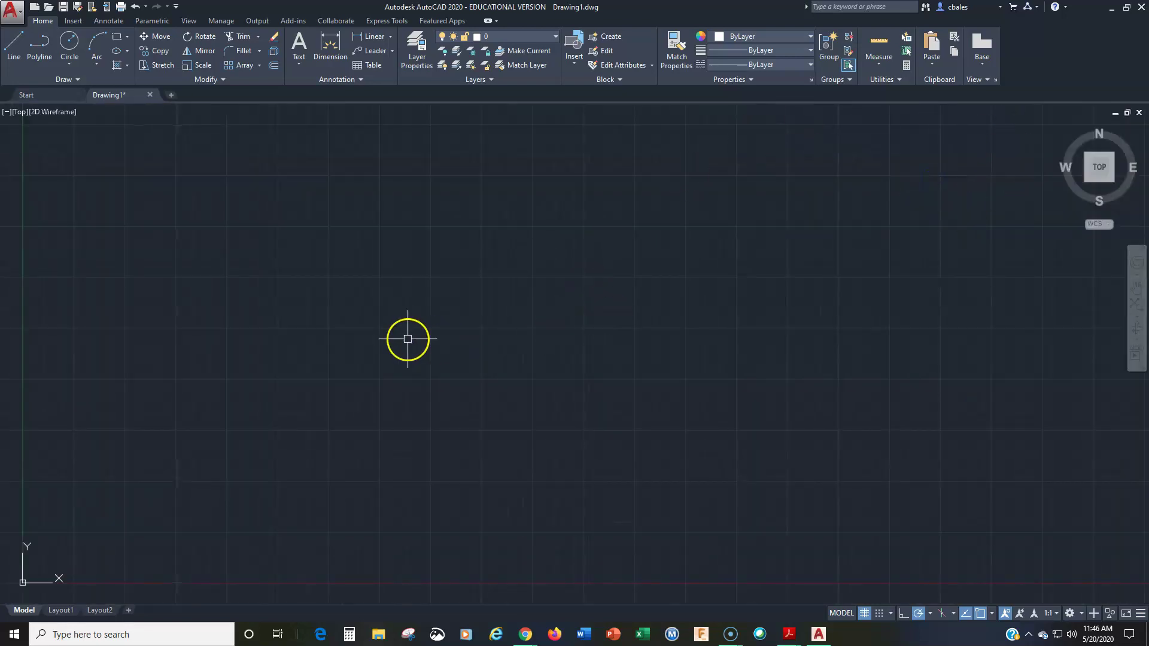